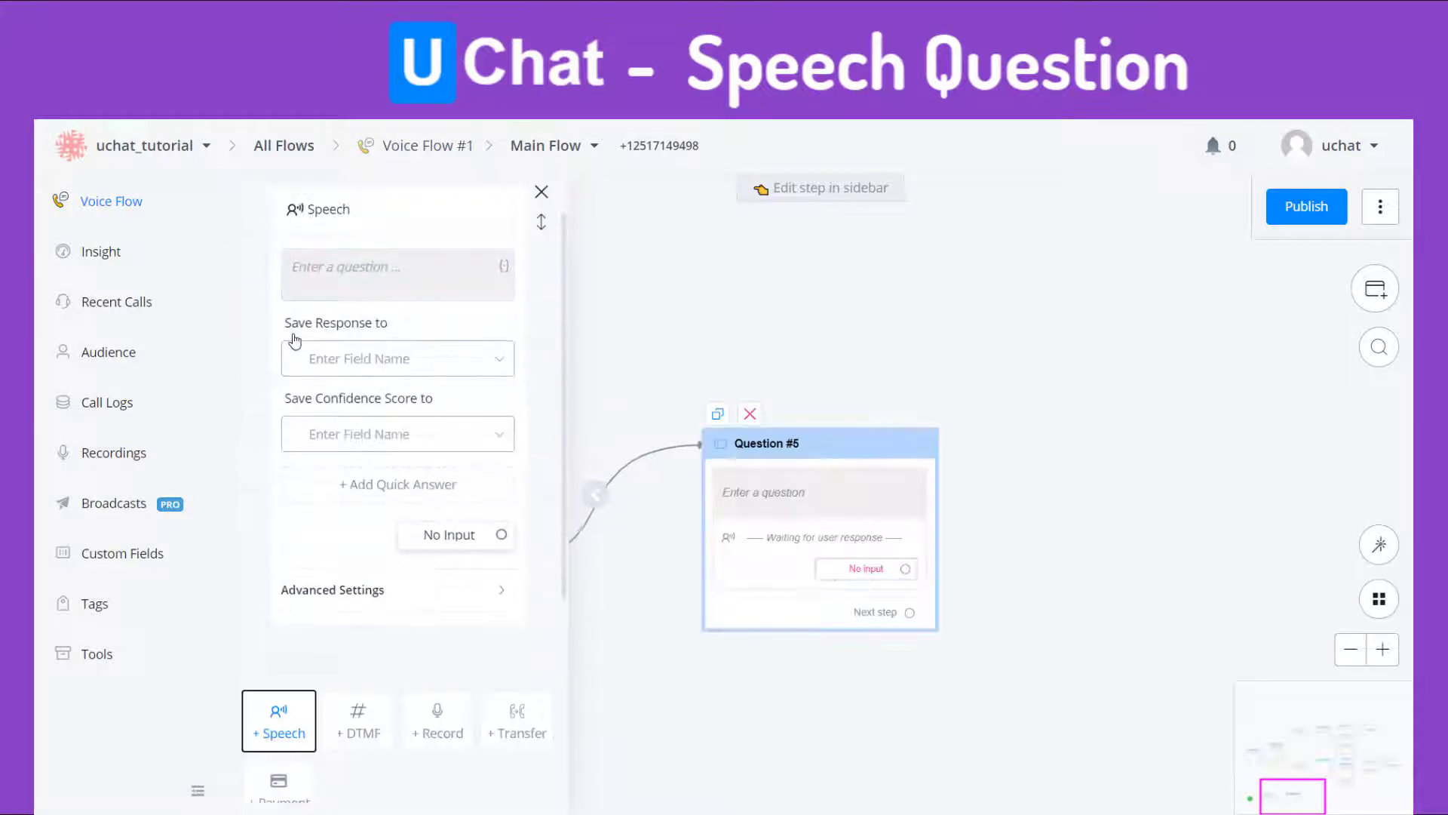
Copy the full prompt text of the speech question in Question #1.
left_click(614, 427)
left_click_drag(510, 375, 785, 406)
left_click_drag(867, 314, 785, 813)
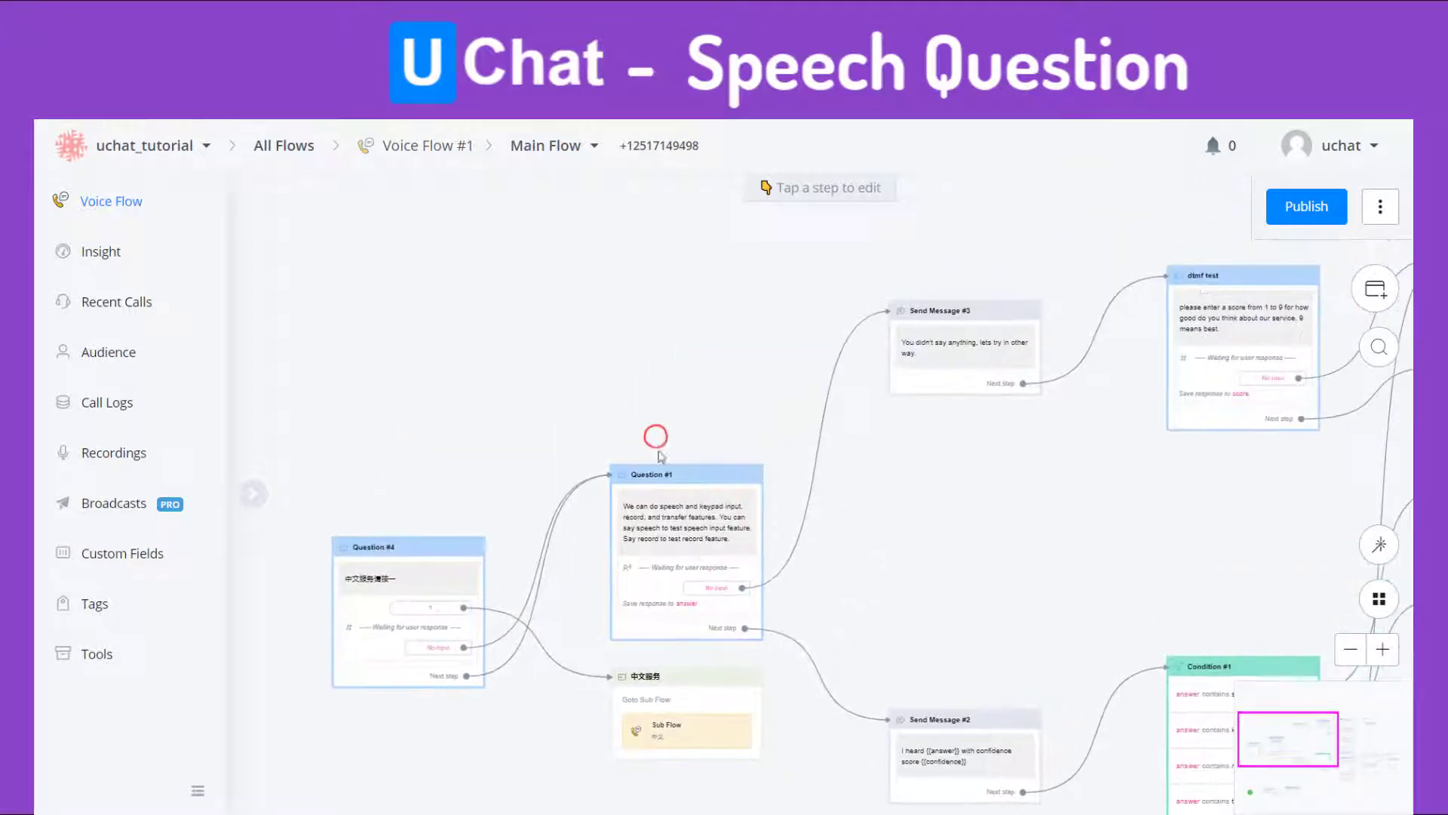
left_click(669, 515)
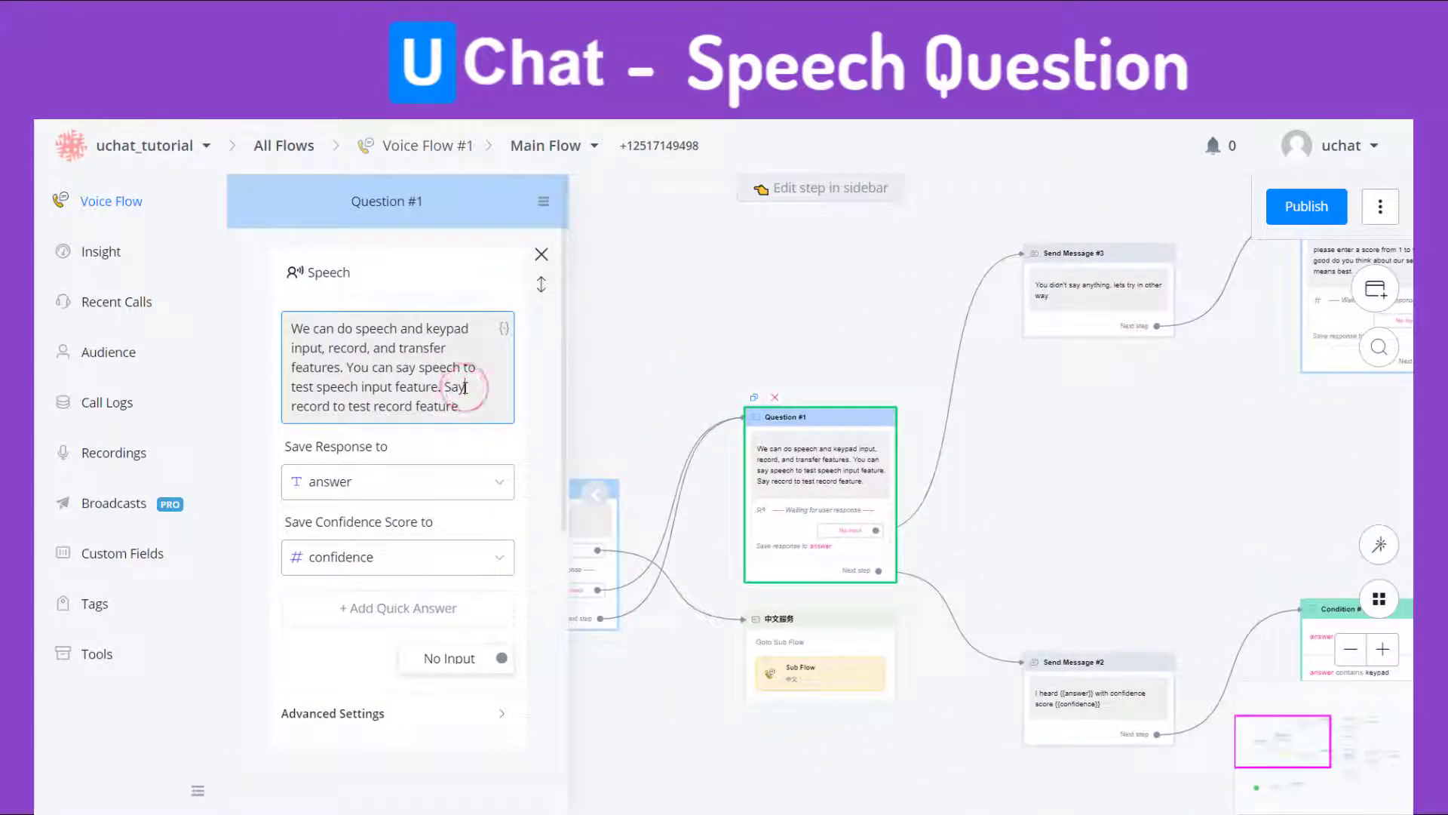
triple_click(465, 387)
key("ctrl+c")
Paste the copied prompt text as the speech question in Question #5, the step after welcome.
left_click(663, 333)
left_click_drag(923, 711, 891, 359)
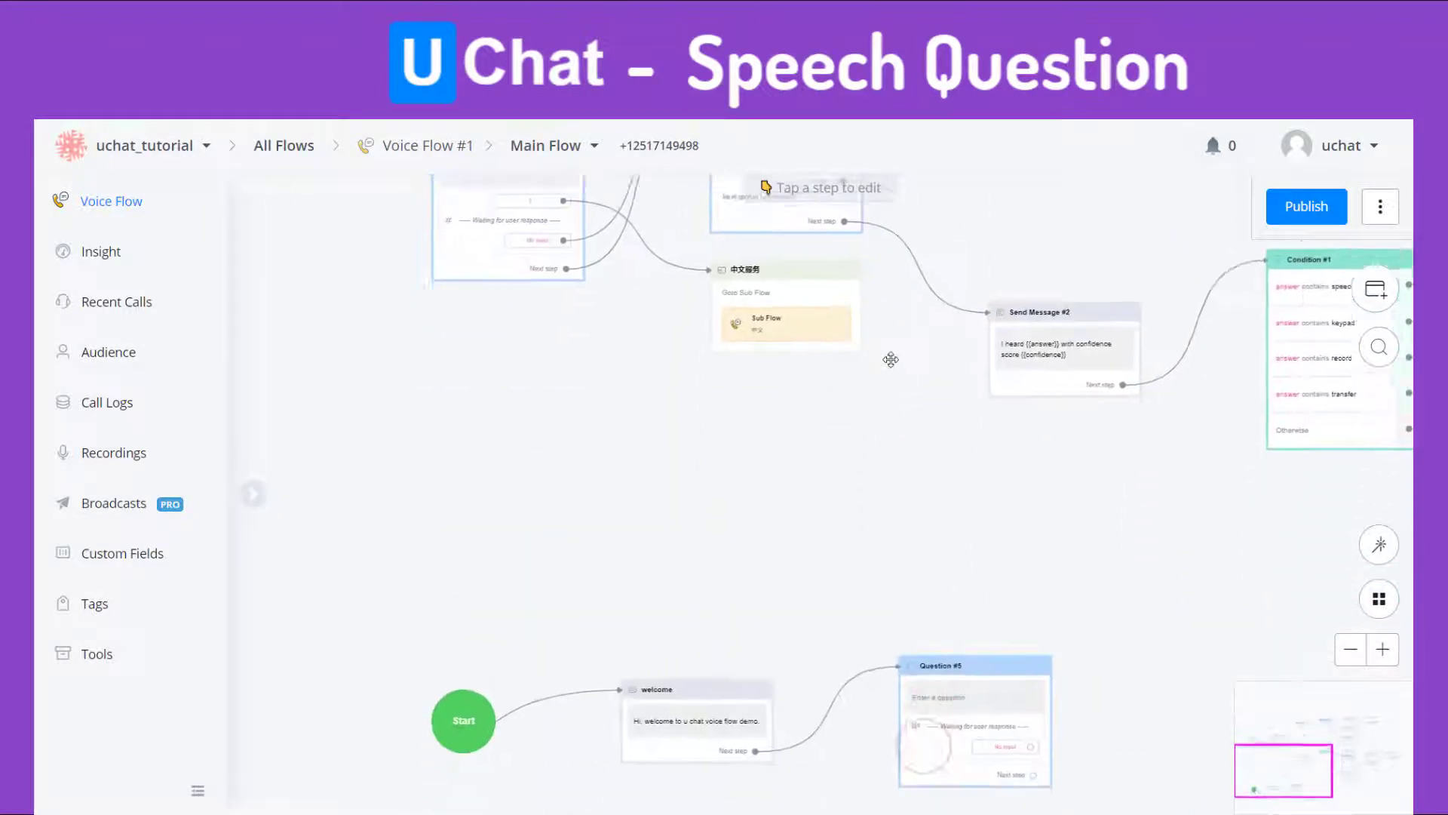
left_click(954, 679)
left_click(372, 330)
key("ctrl+v")
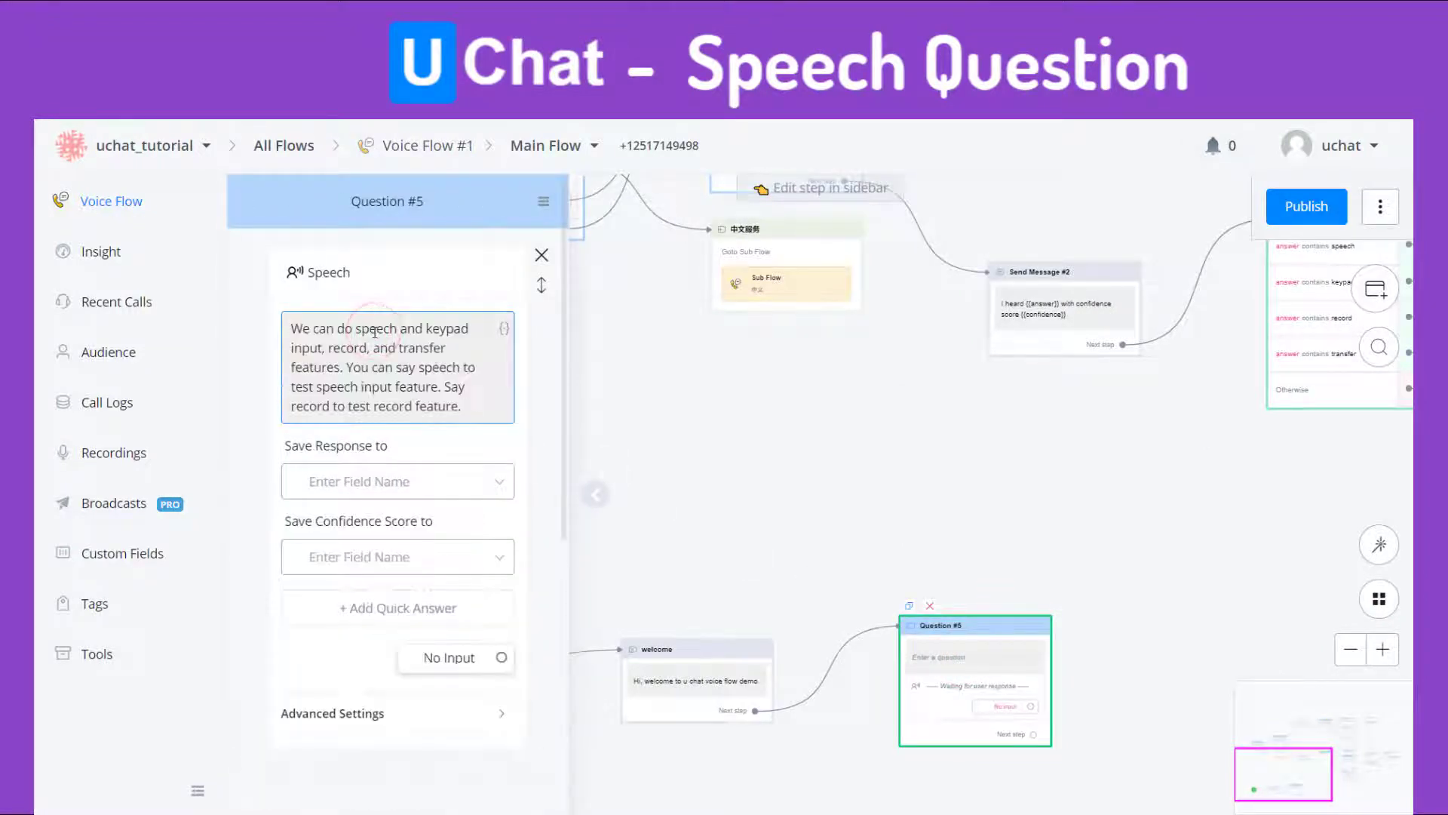
left_click(447, 452)
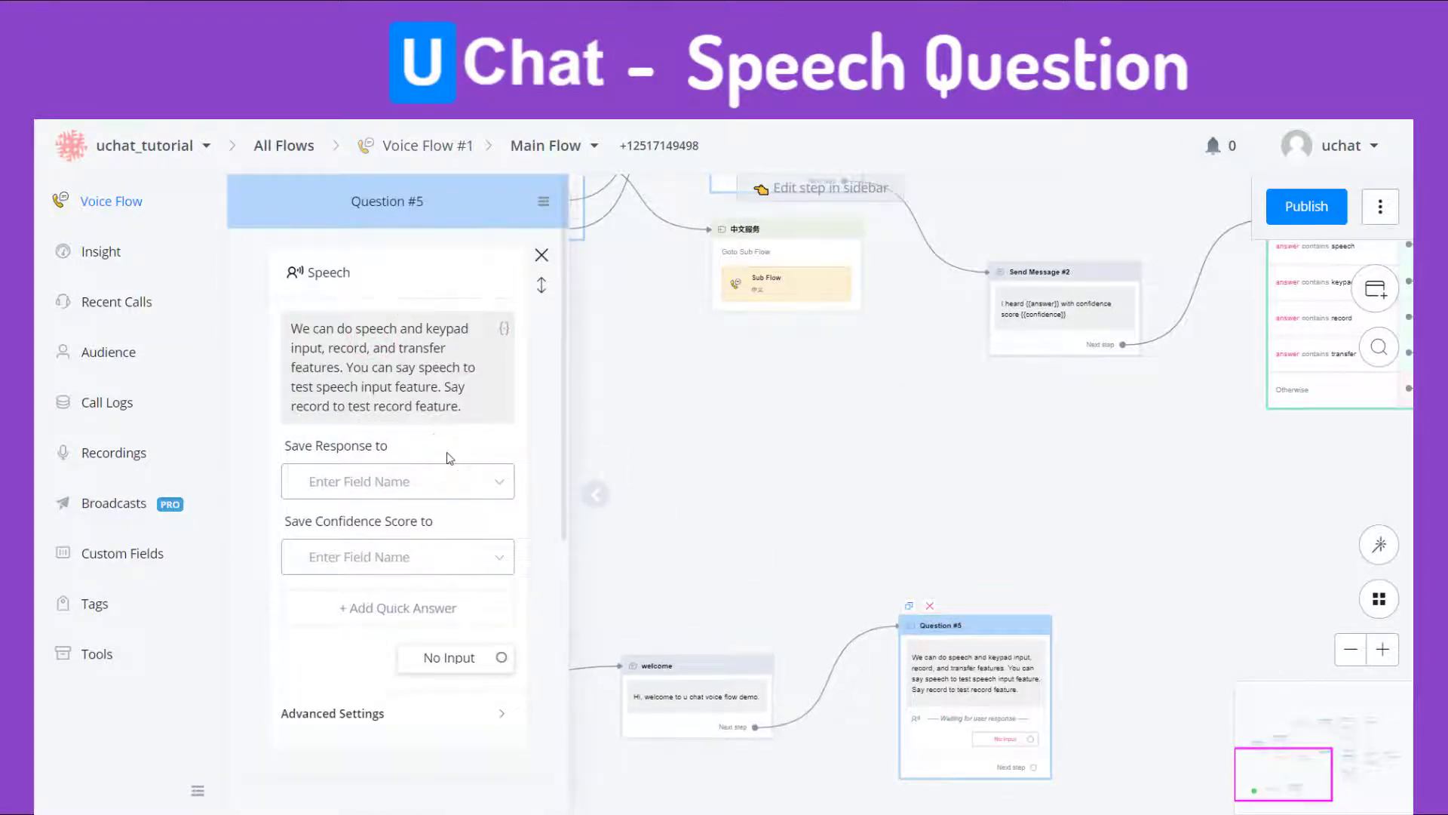
Check the available custom bot fields, and save Question #5's response to answer and its confidence score to confidence.
left_click(125, 558)
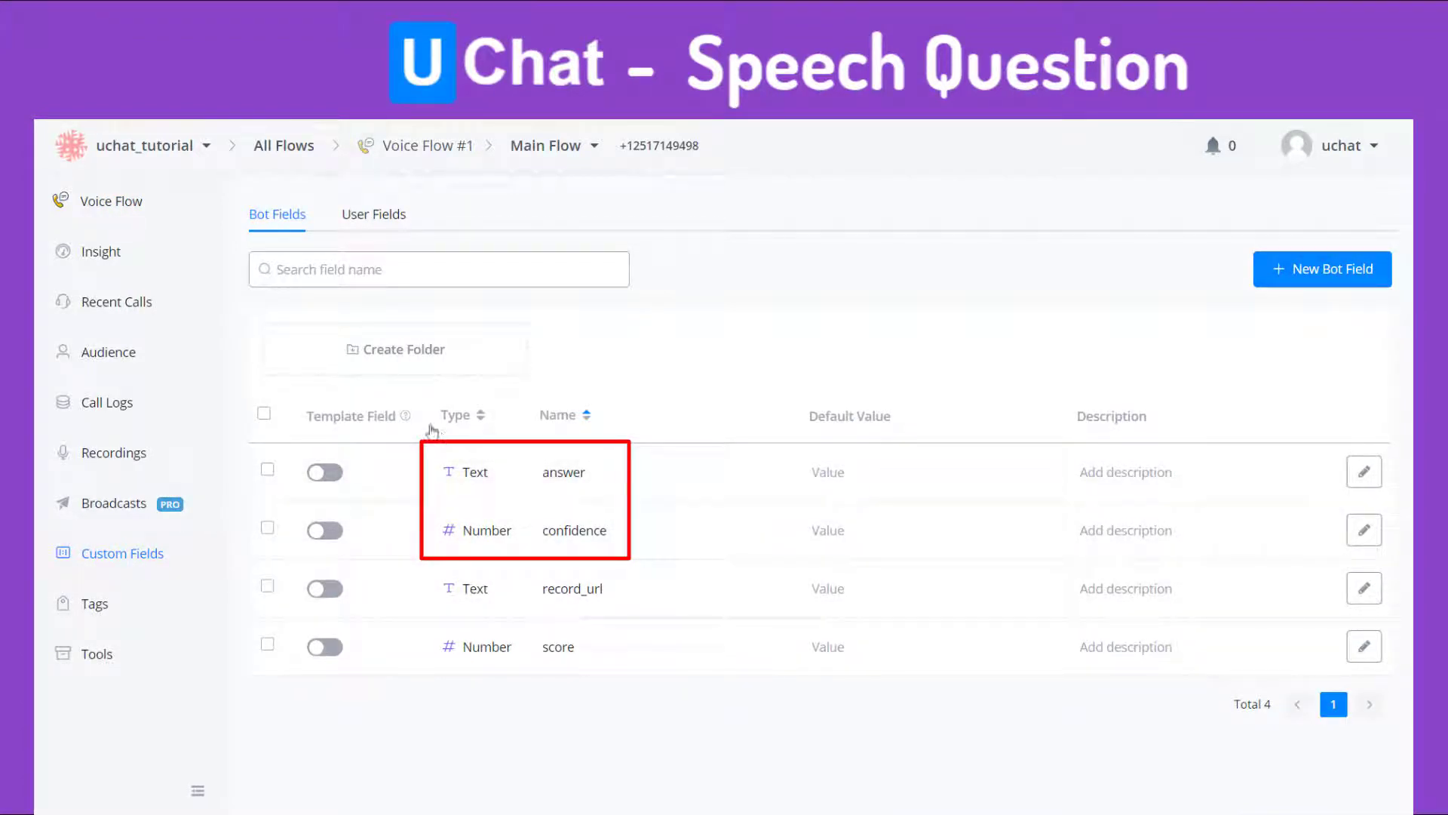
left_click(109, 202)
left_click(437, 480)
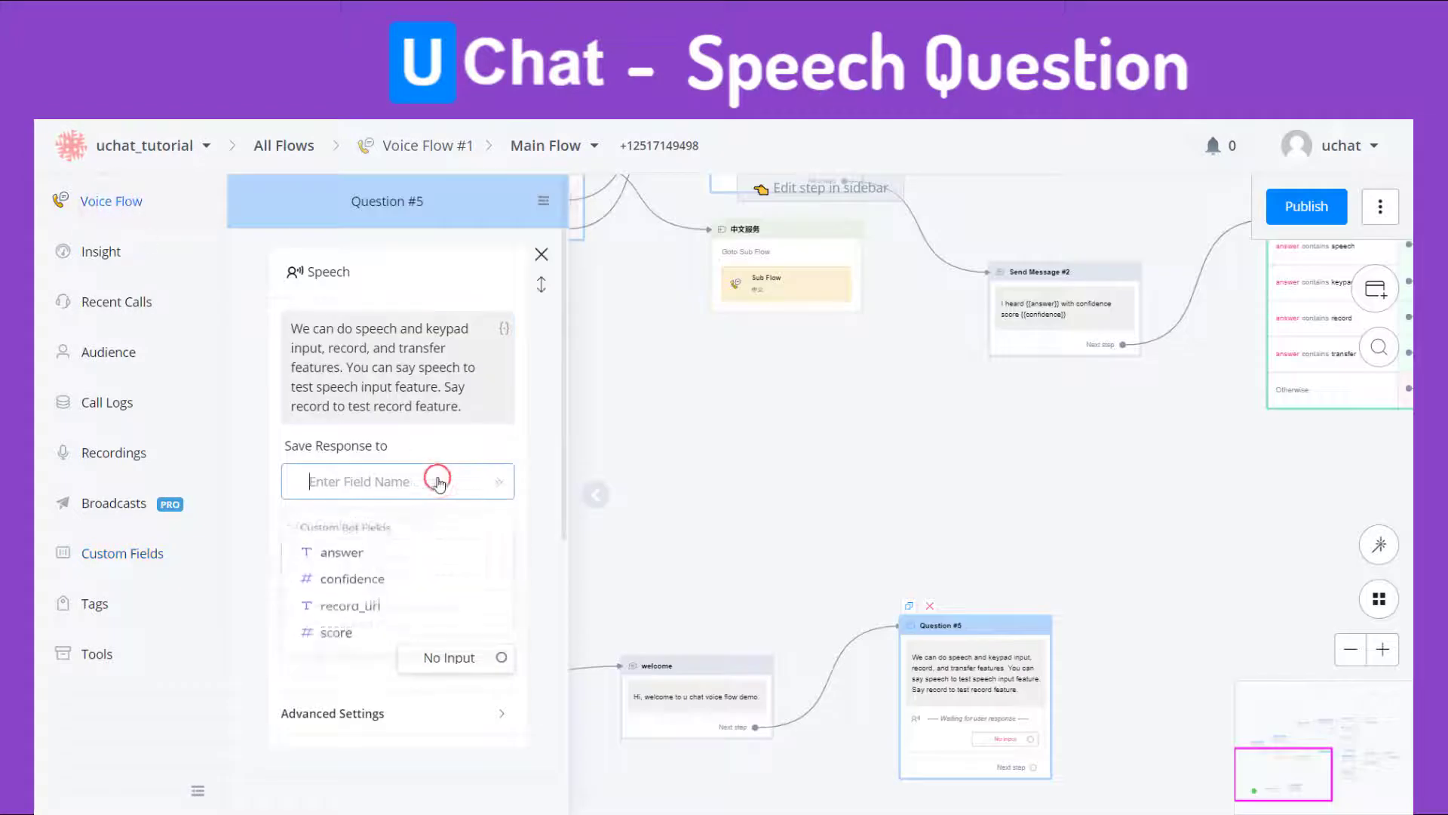
left_click(341, 553)
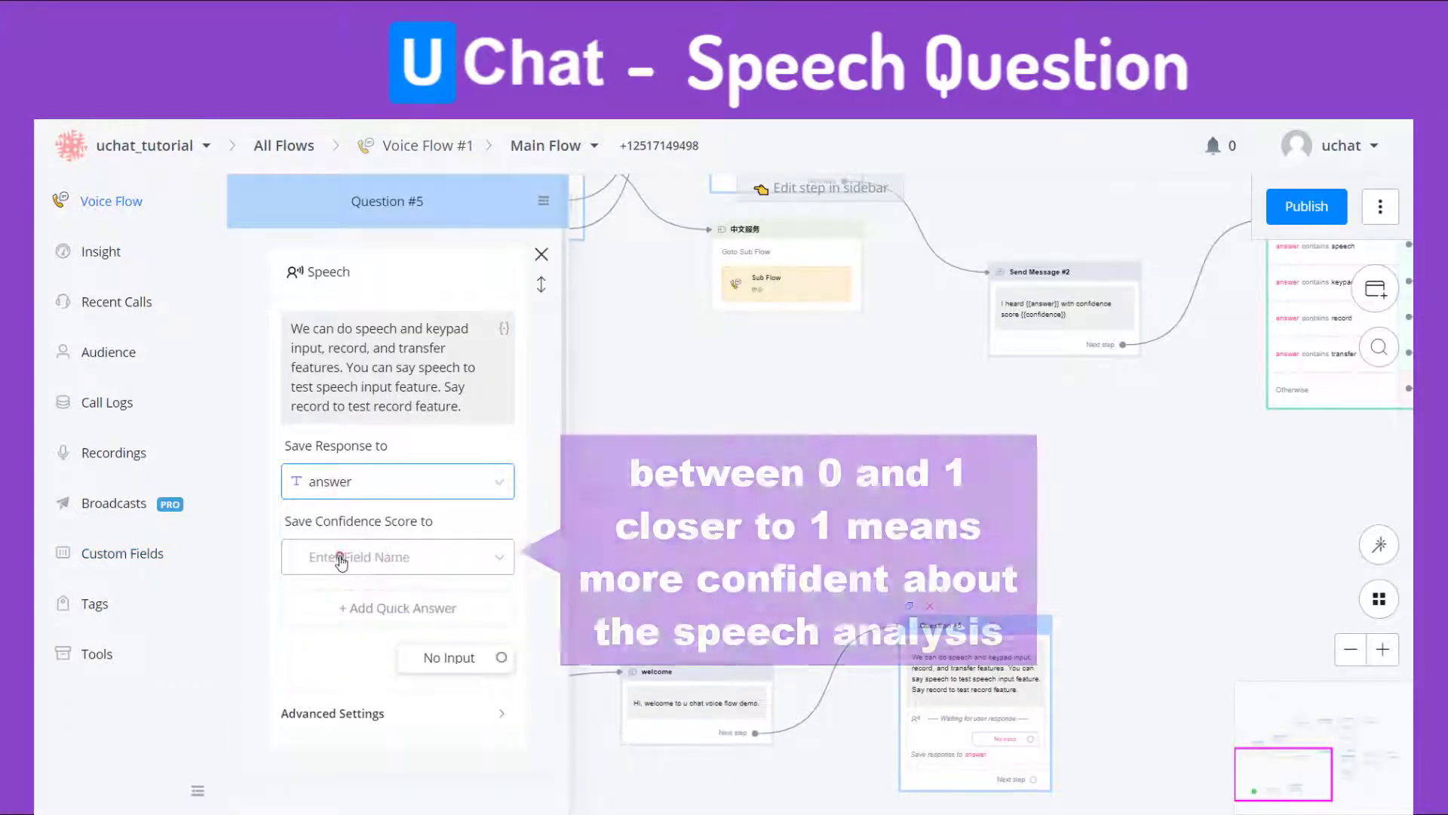
left_click(341, 558)
left_click(369, 637)
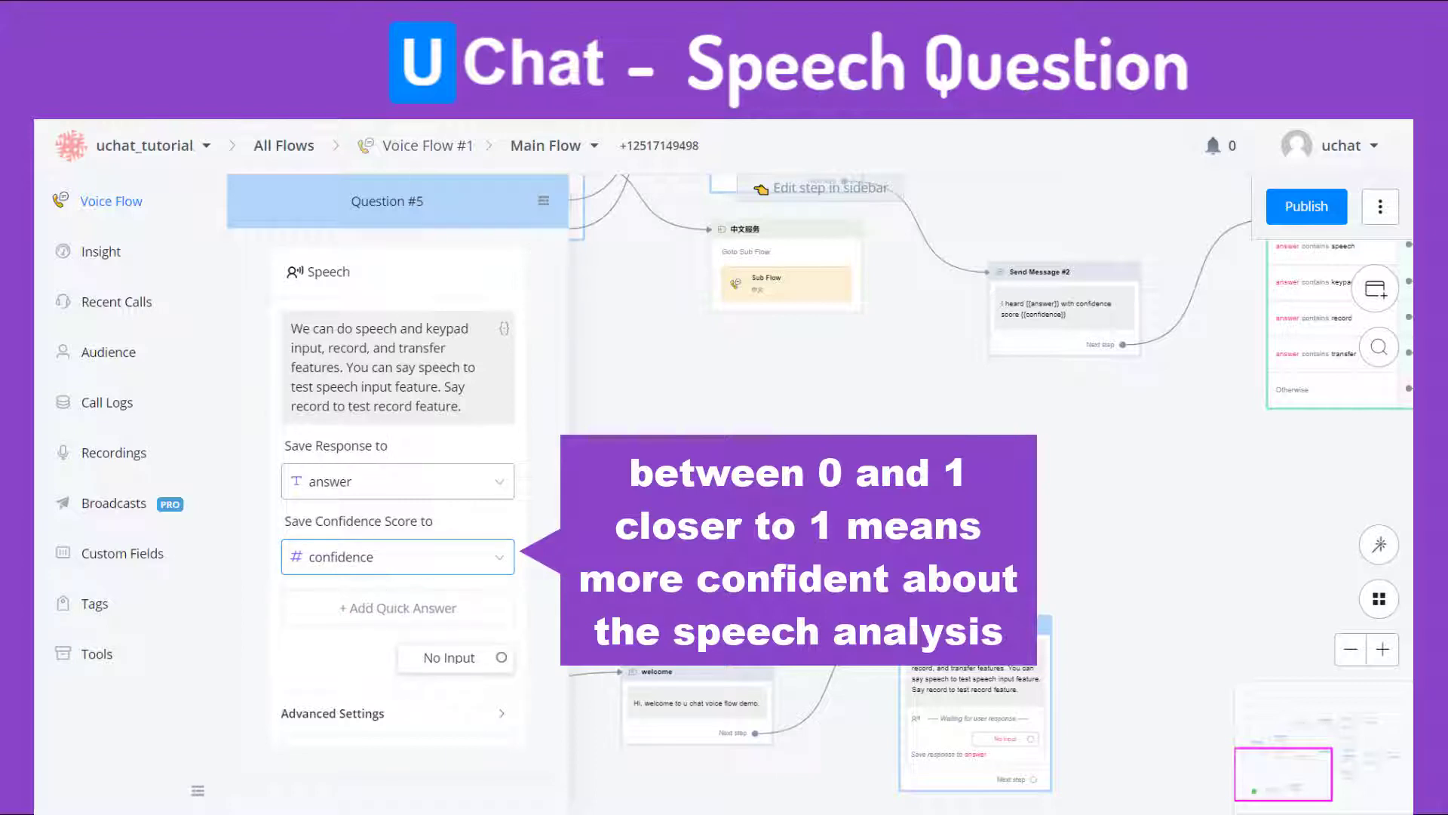
In Question #5's advanced settings, set the speech recognition language to English (US) and the recognition hints to "speech,record".
scroll(437, 457, "down", 4)
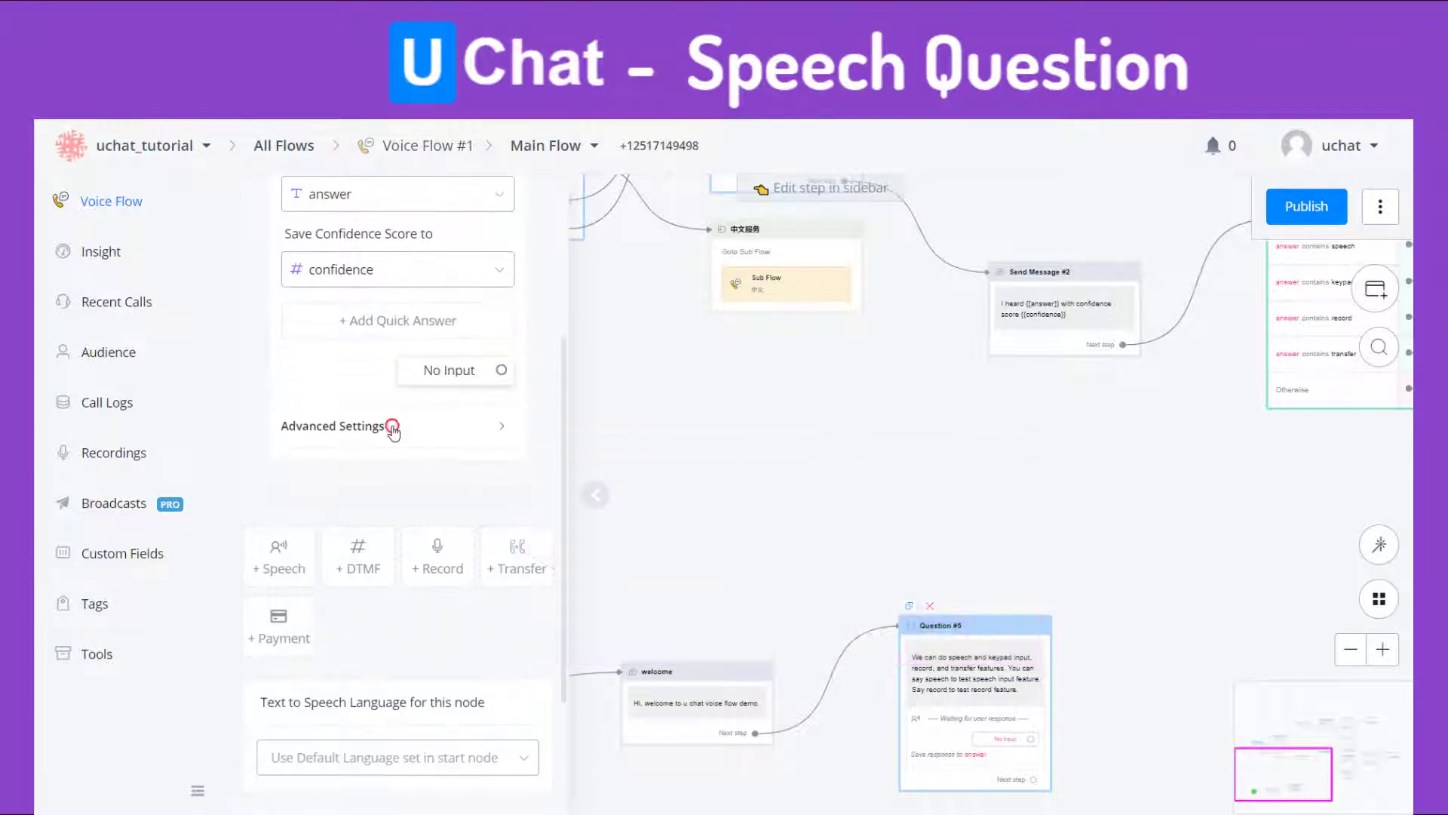
left_click(388, 428)
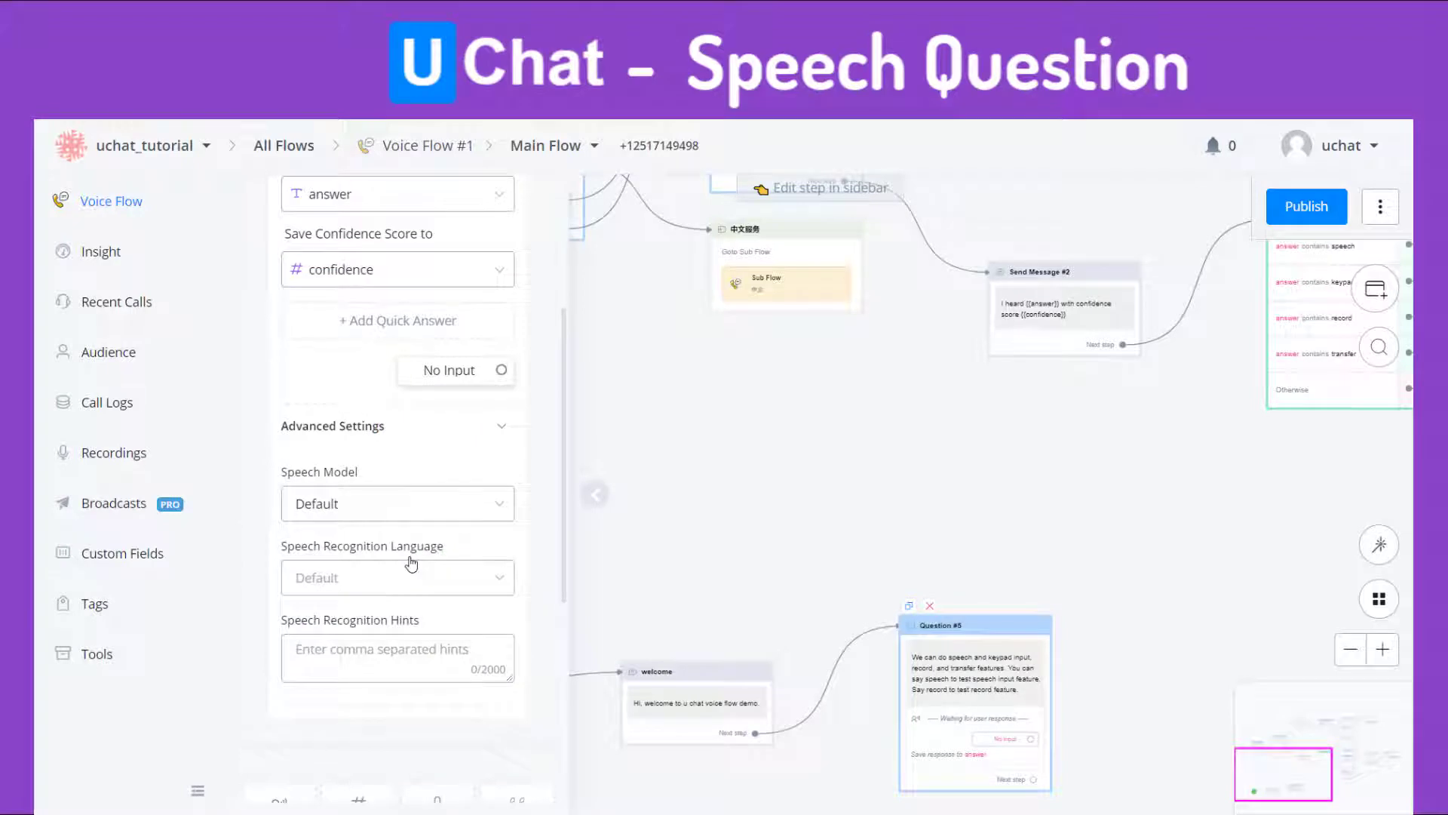
left_click(390, 588)
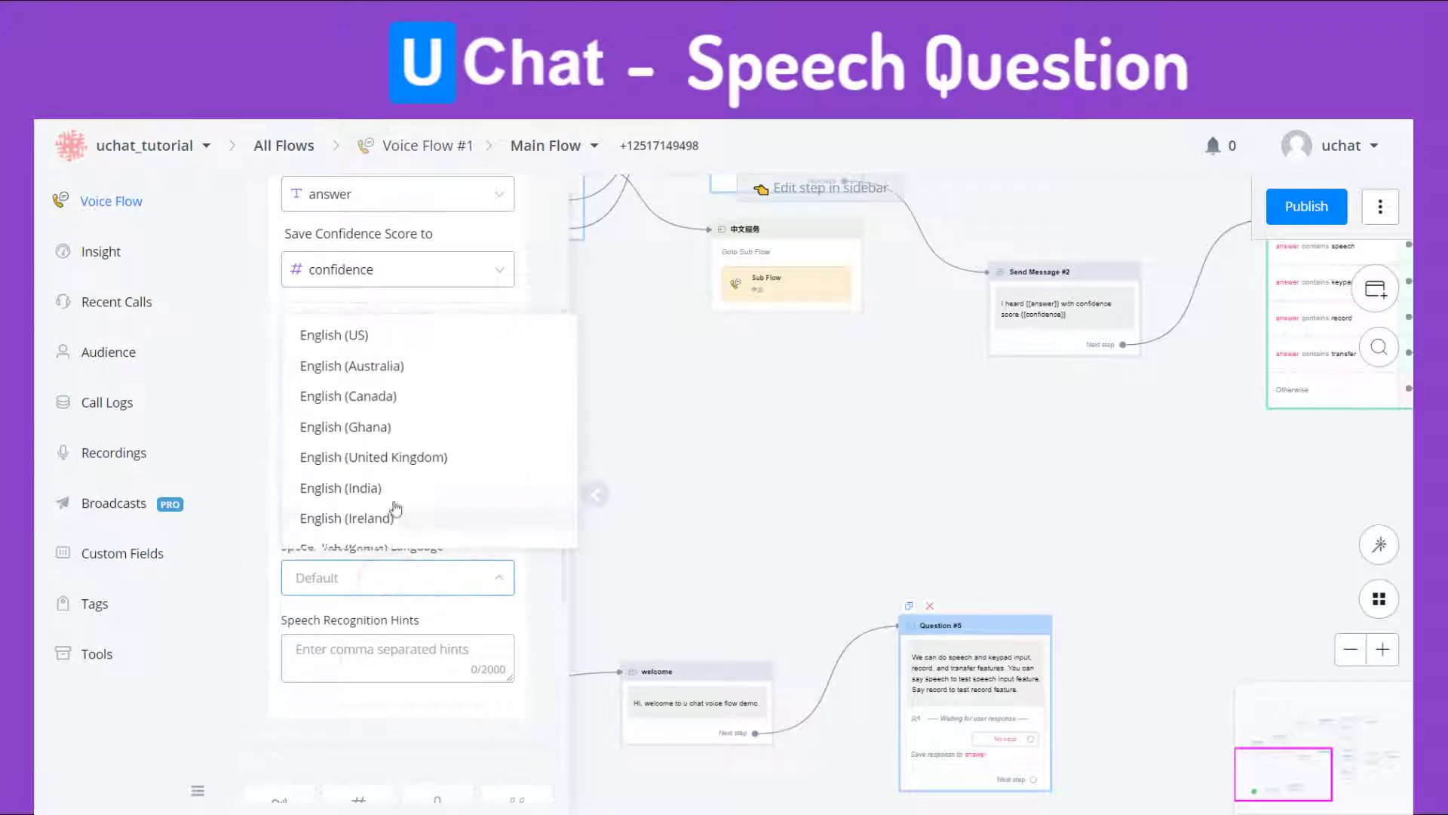
left_click(402, 326)
left_click(404, 652)
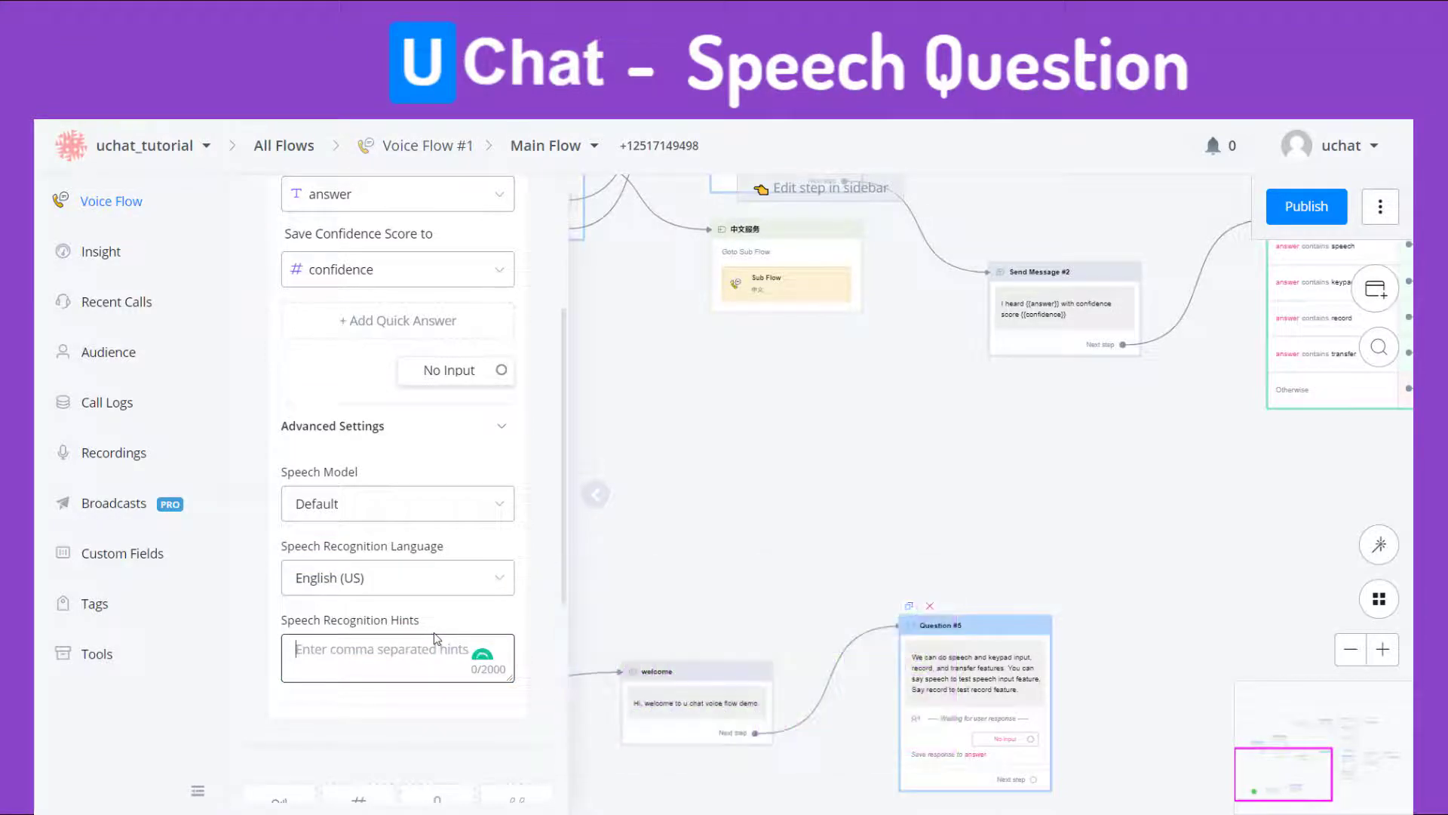
type("speech")
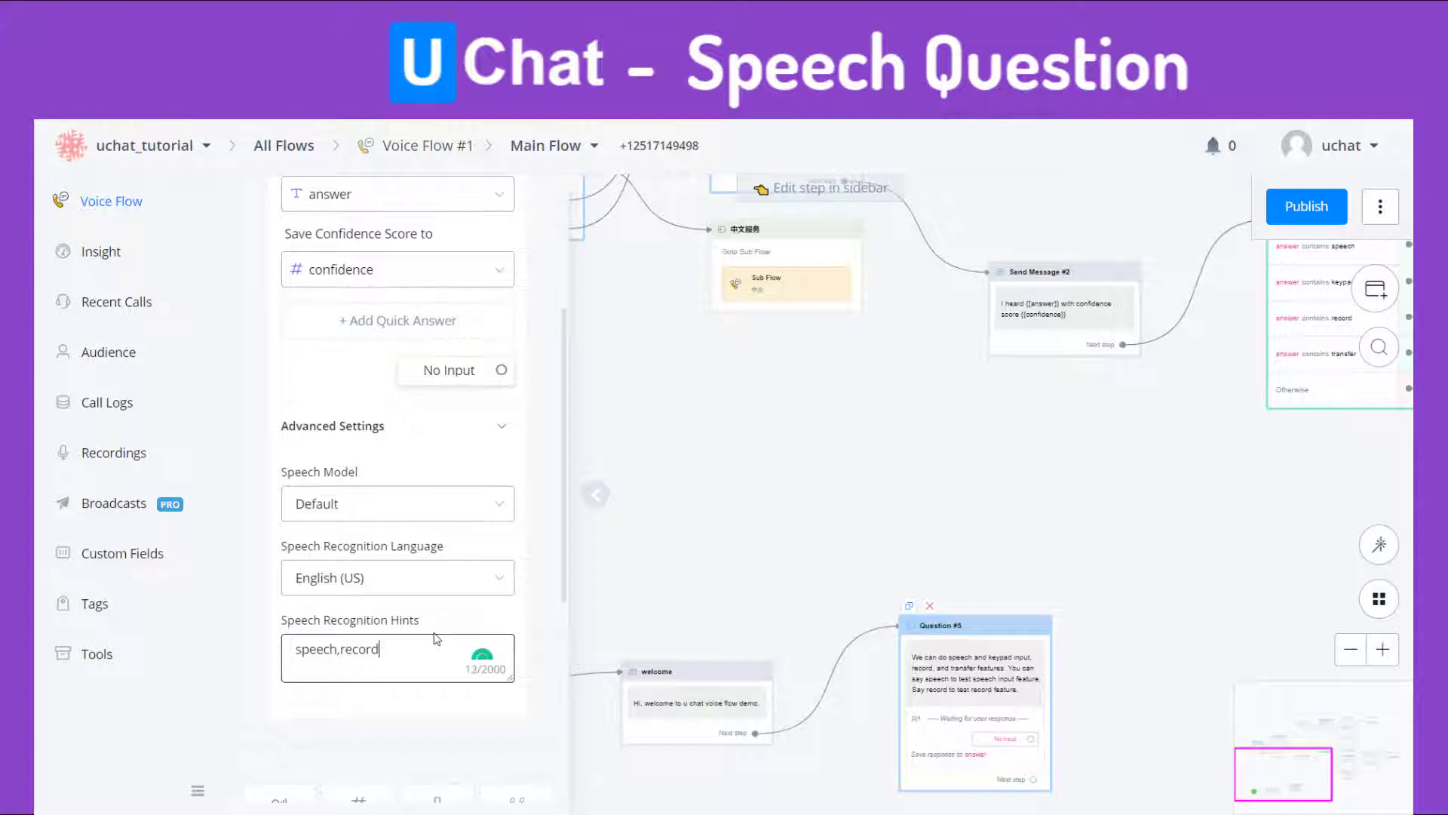
type(",record")
Add a new Send Message step as the next step of Question #5.
scroll(436, 639, "down", 5)
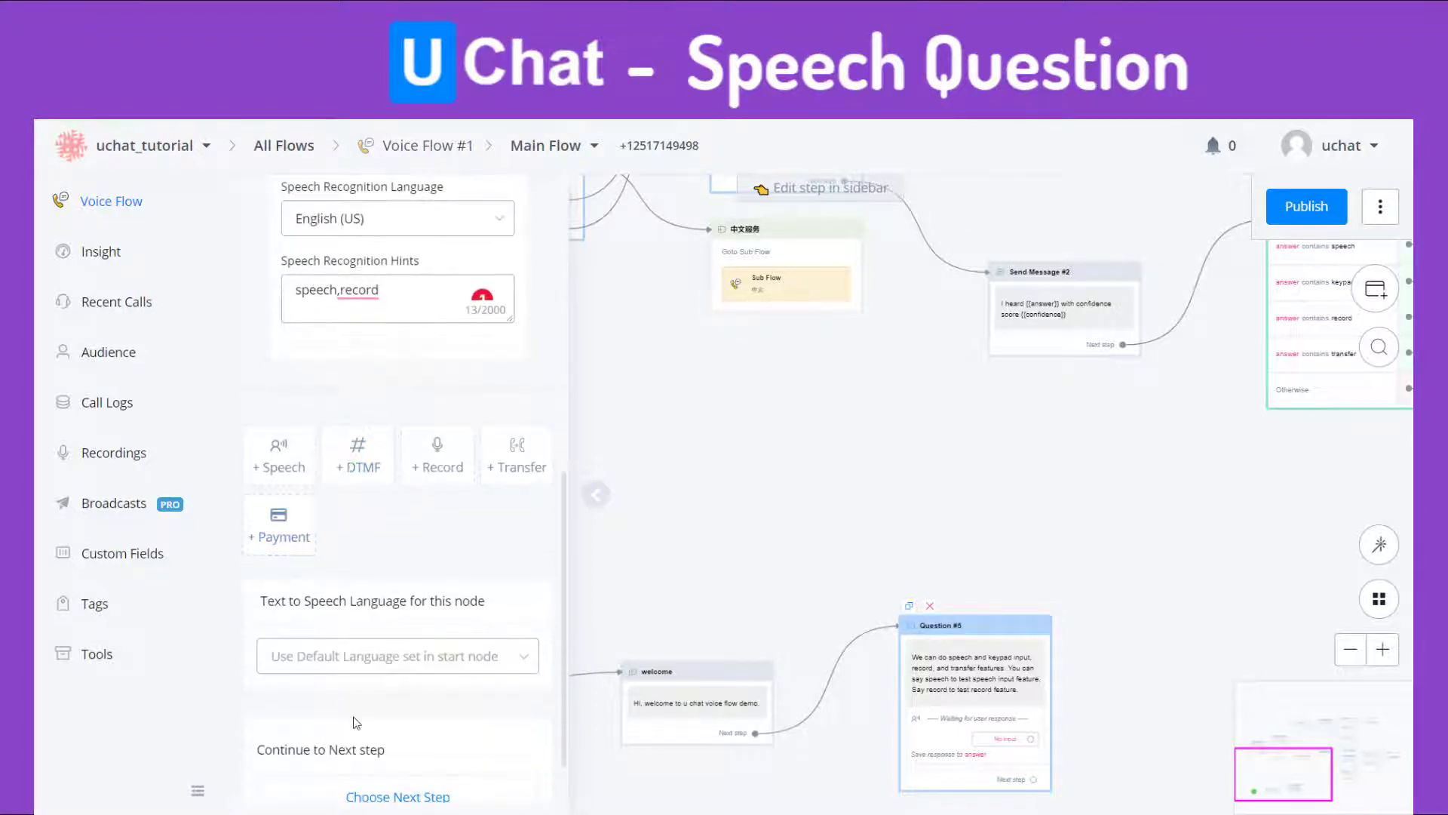
scroll(356, 723, "down", 1)
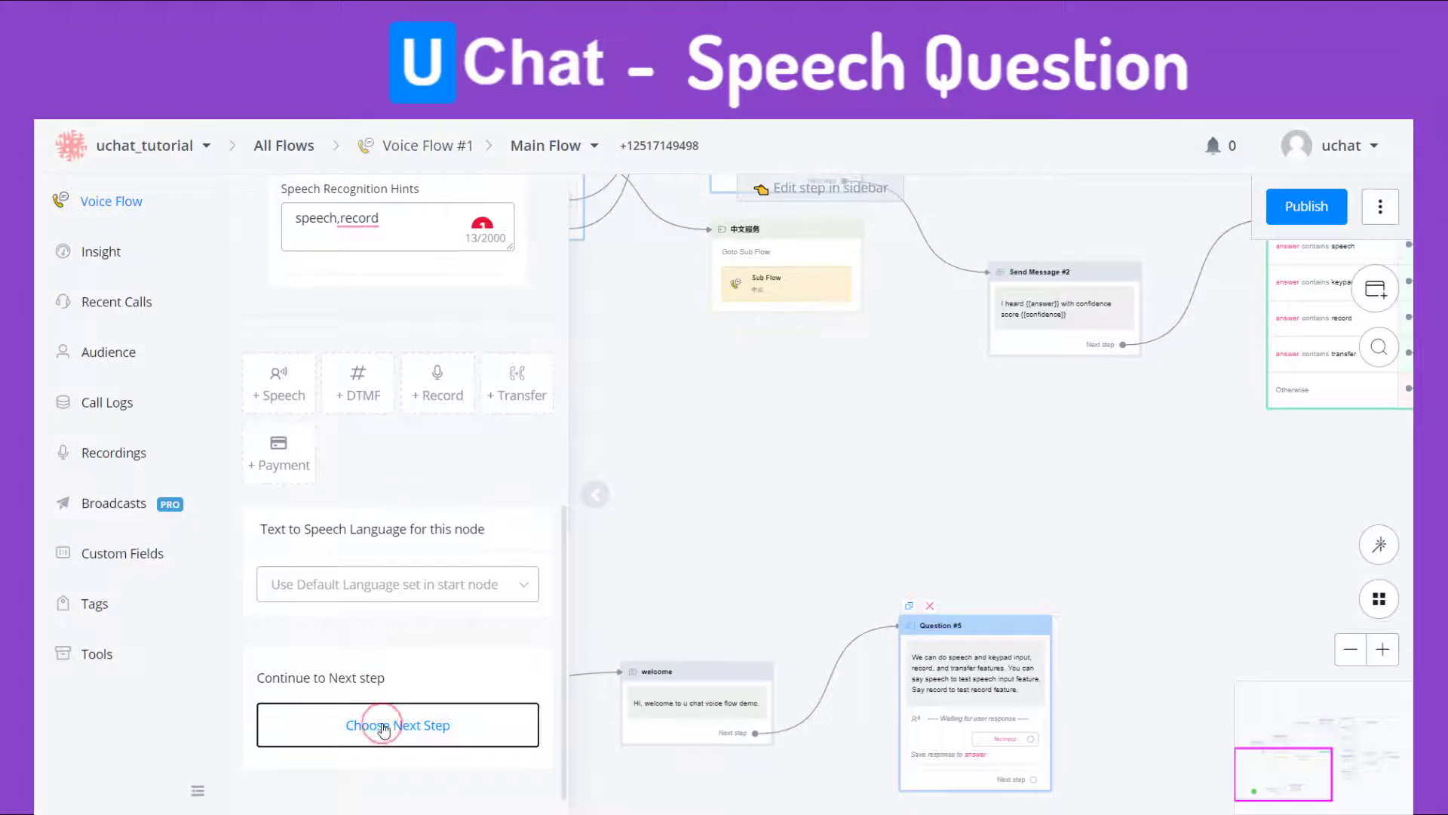
left_click(381, 726)
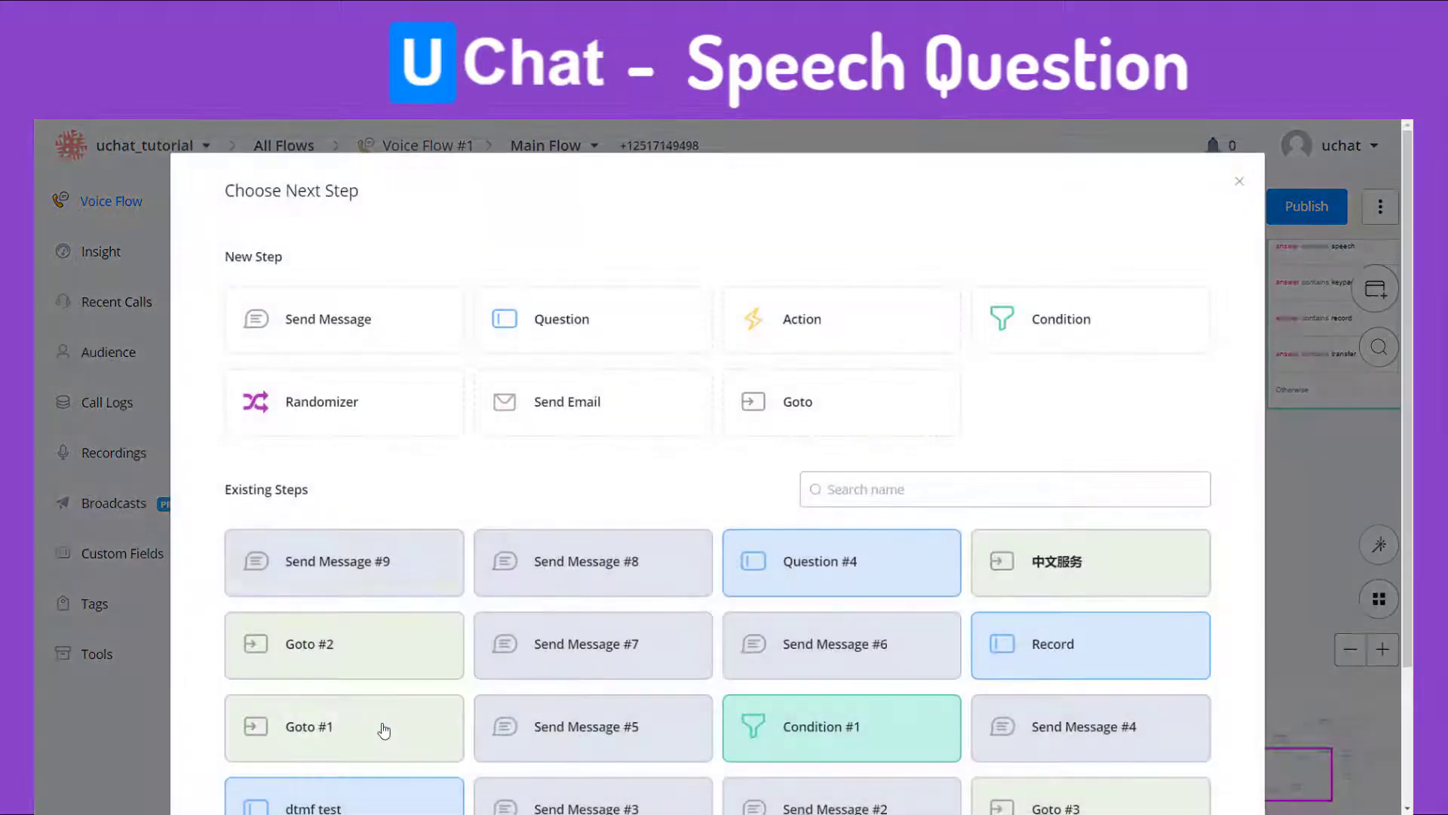
left_click(408, 334)
Give the new message step the text "You would like to test:" followed by the answer custom field.
left_click(1207, 715)
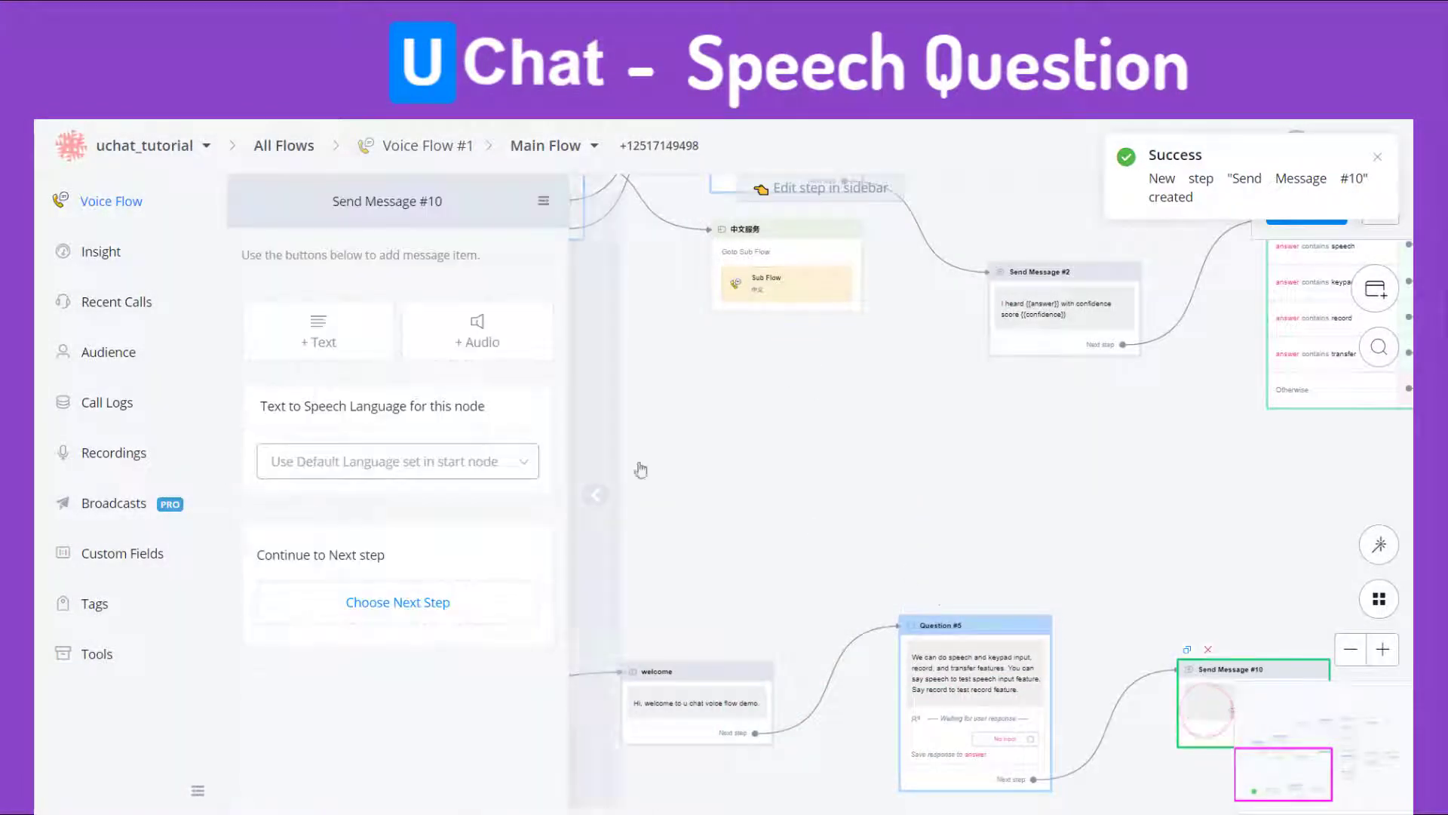
left_click(373, 350)
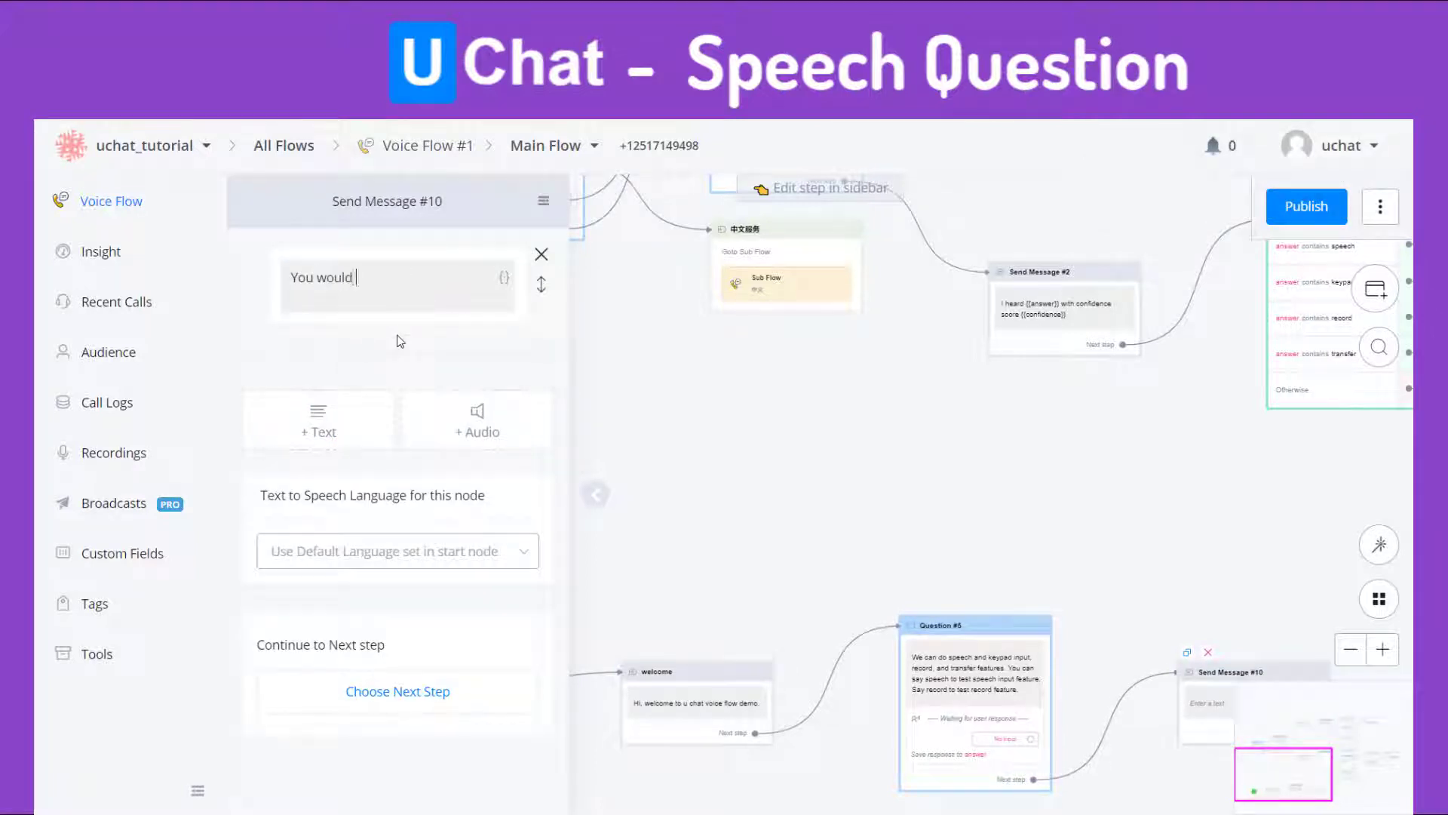
type("You would like to test:")
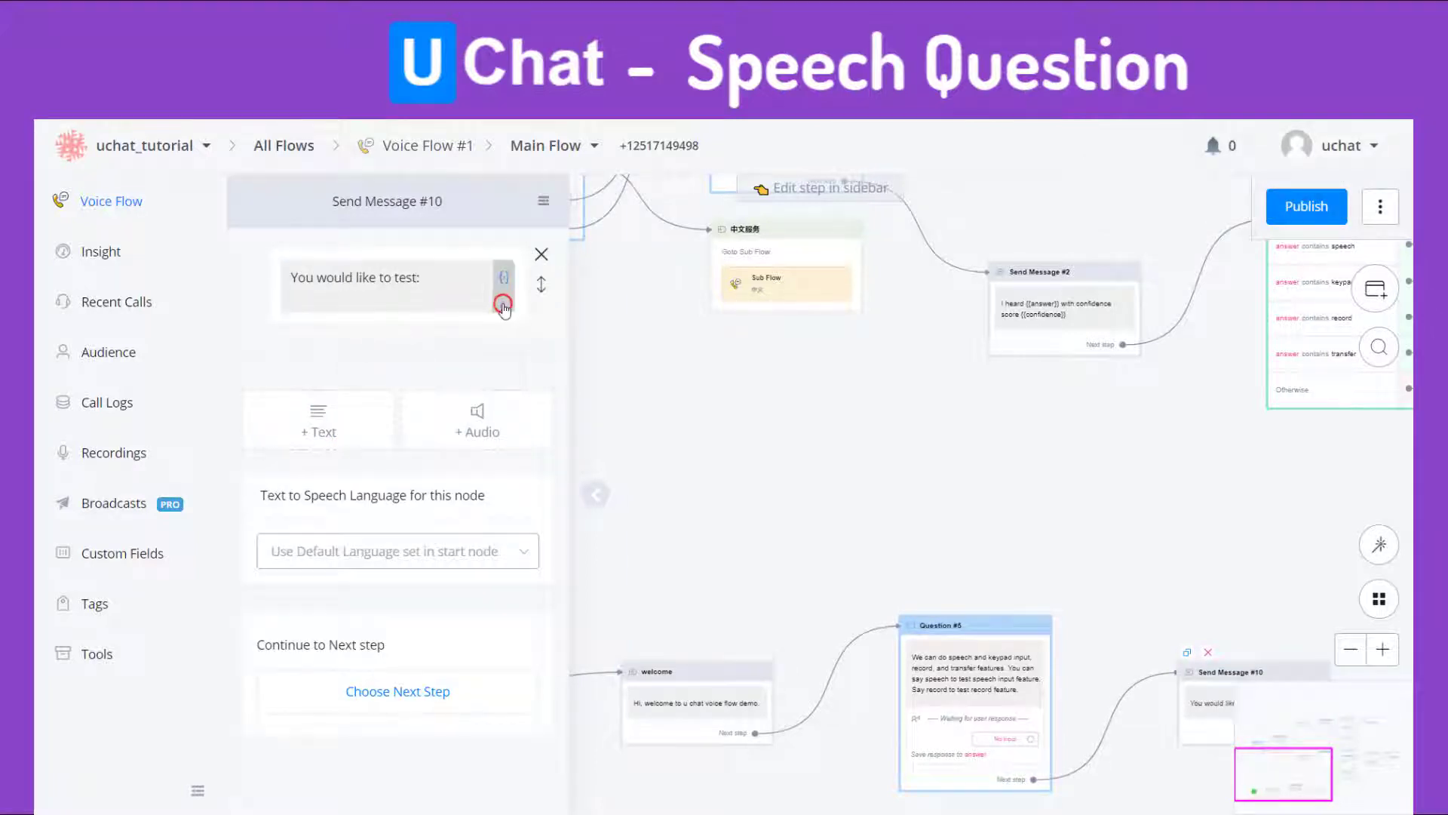
left_click(504, 278)
type("an")
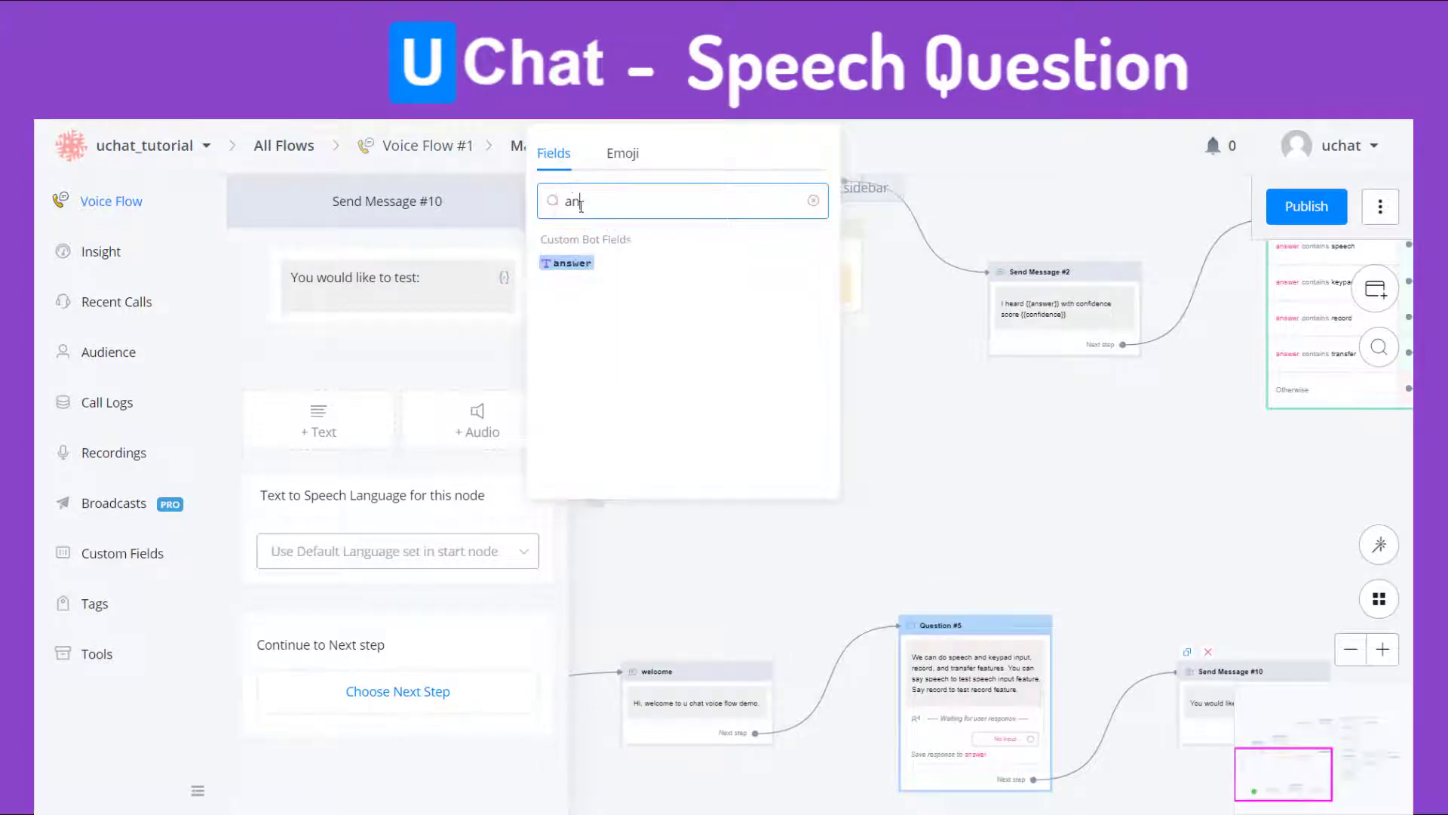
left_click(568, 265)
left_click(470, 371)
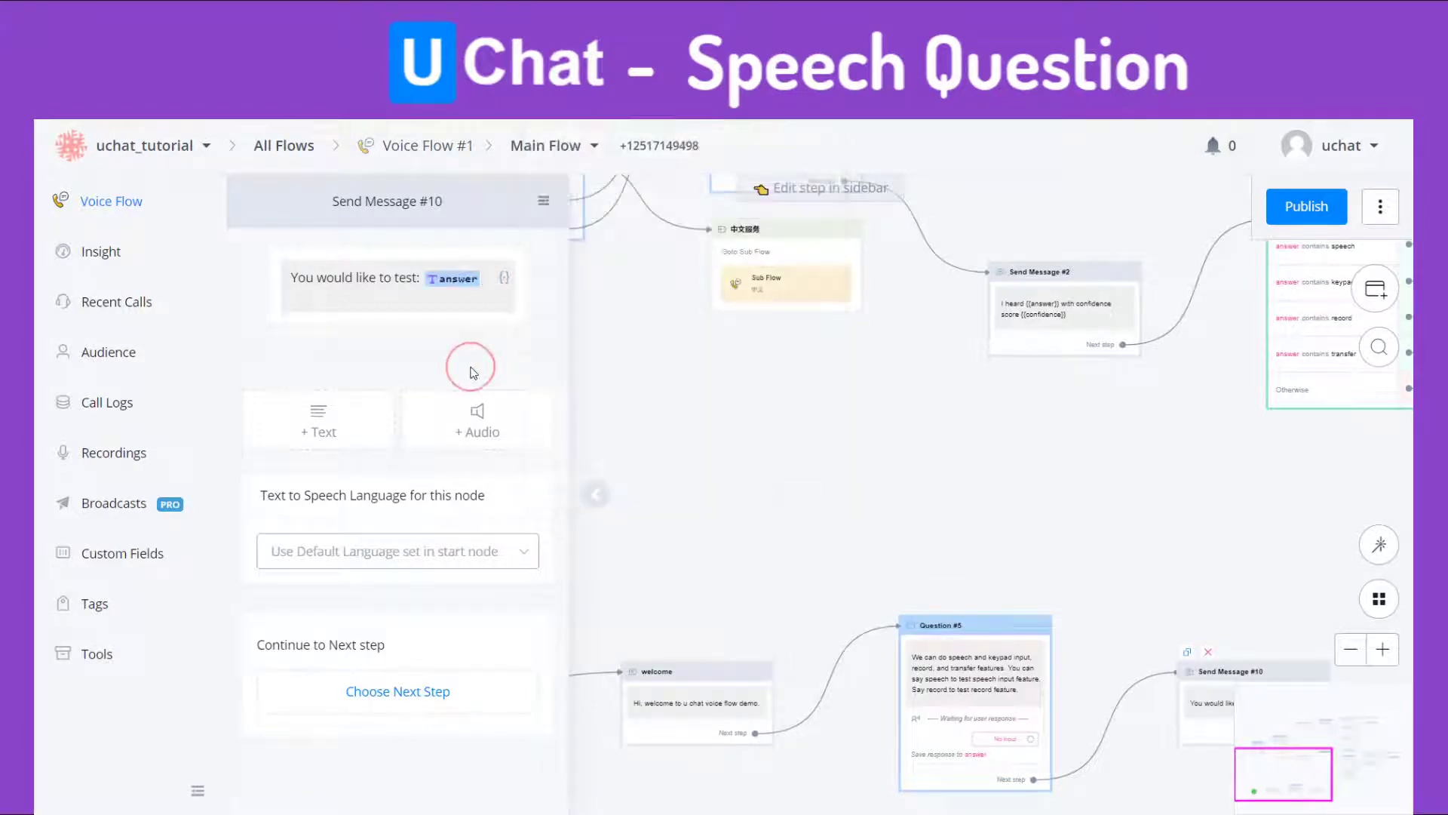
In Question #5's No Input settings, set the speech time out to 2 seconds and choose a new Send Message step as next step.
left_click(979, 667)
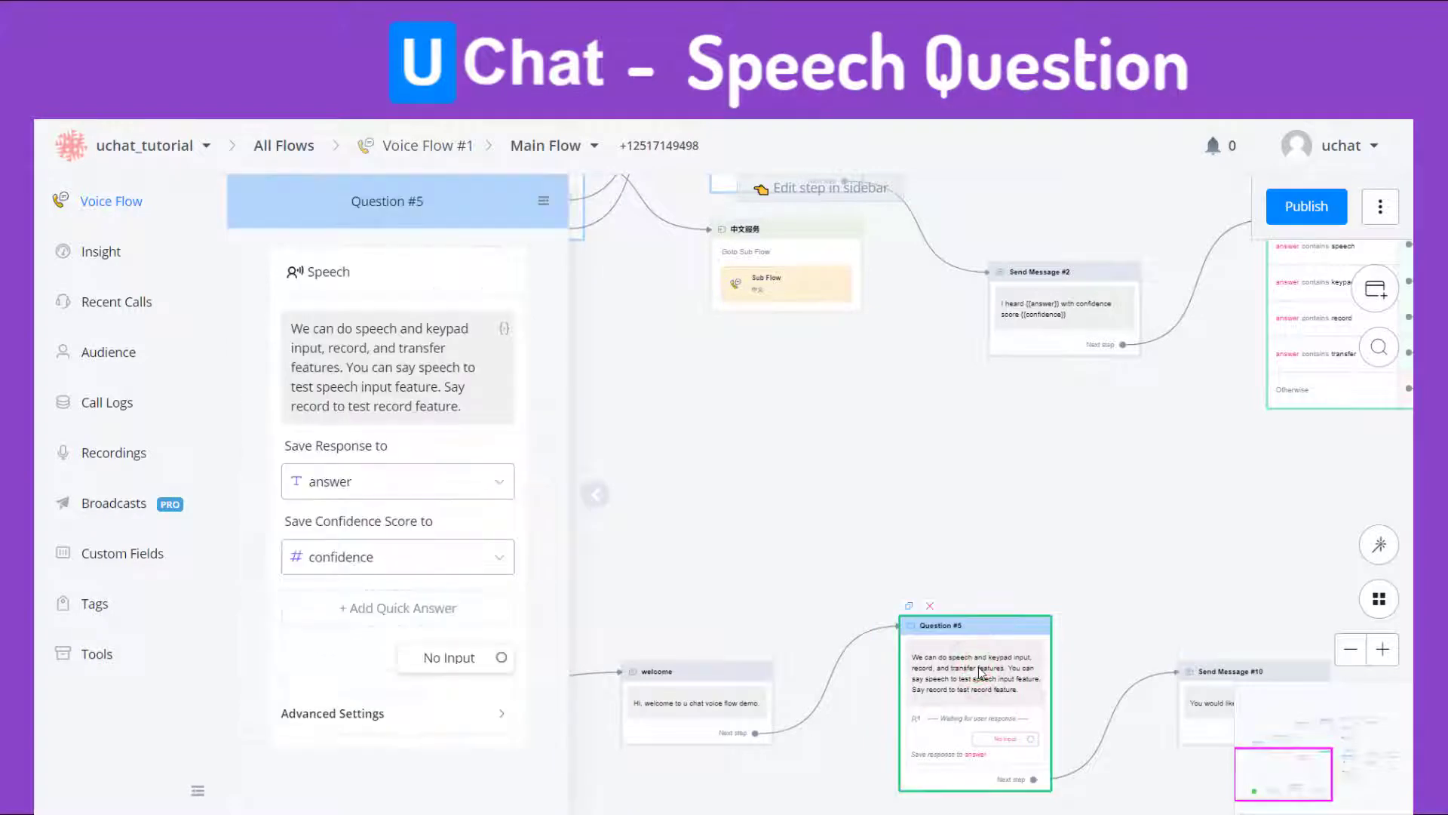
left_click(472, 659)
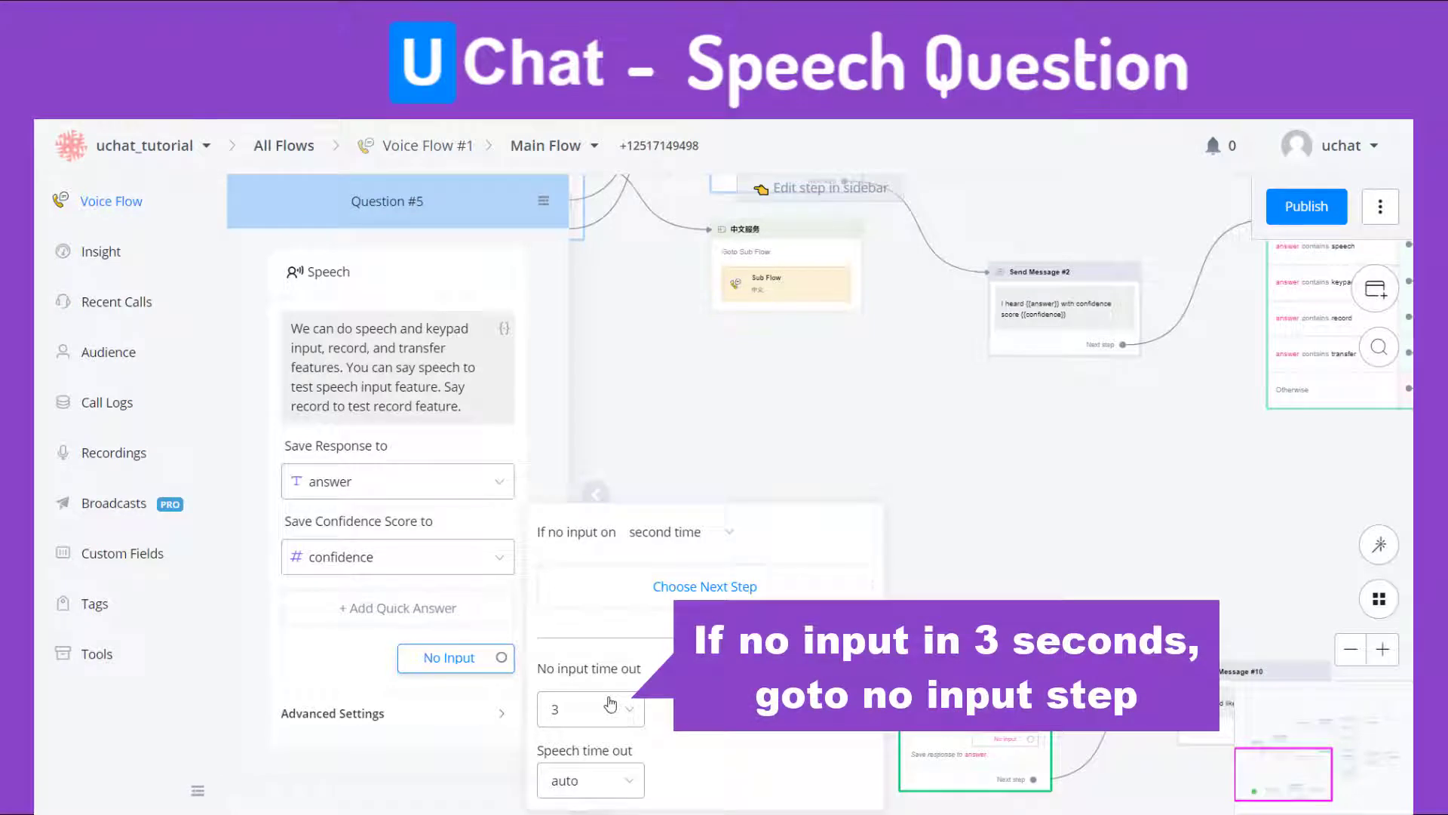
left_click(631, 785)
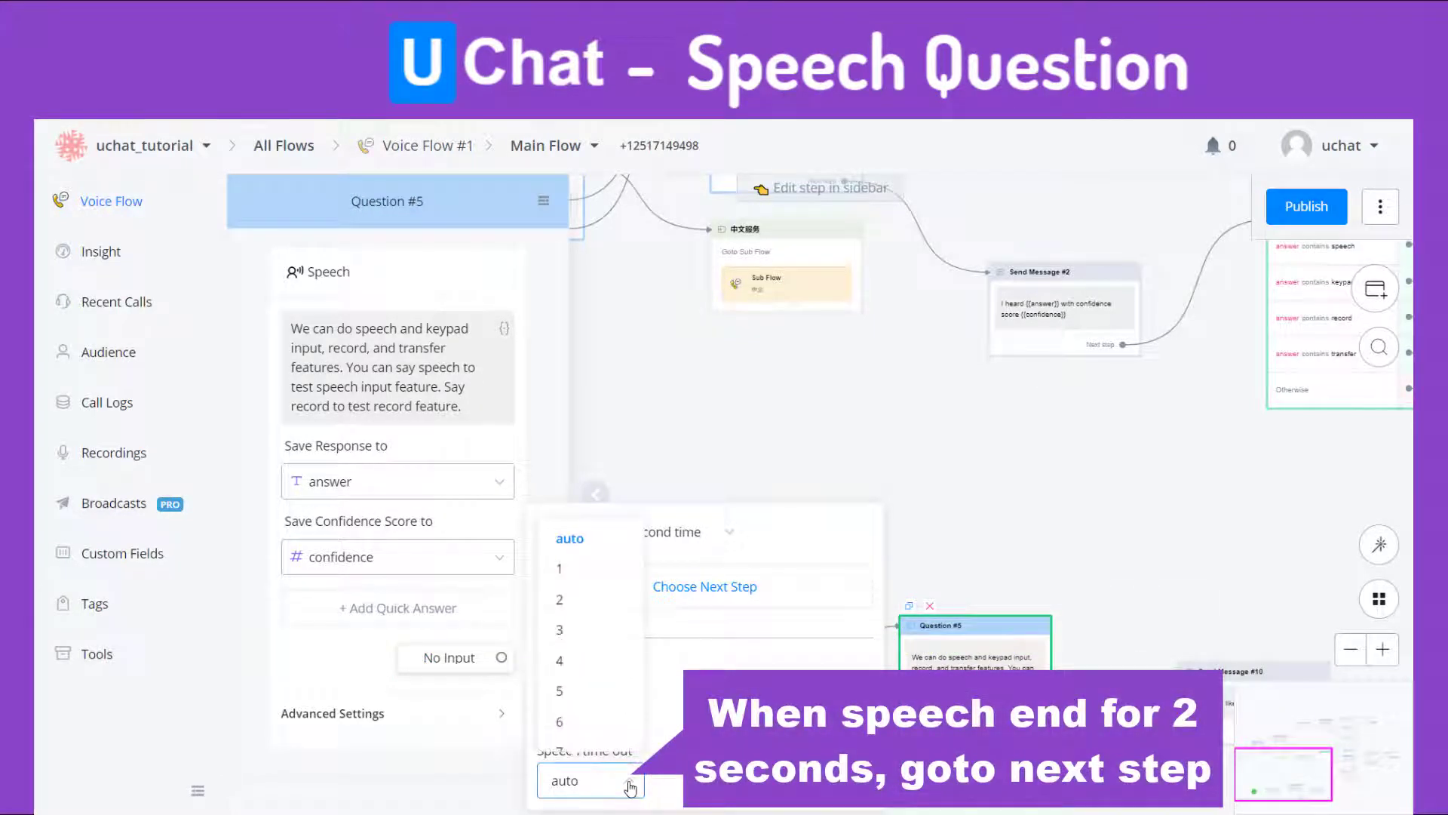
left_click(604, 608)
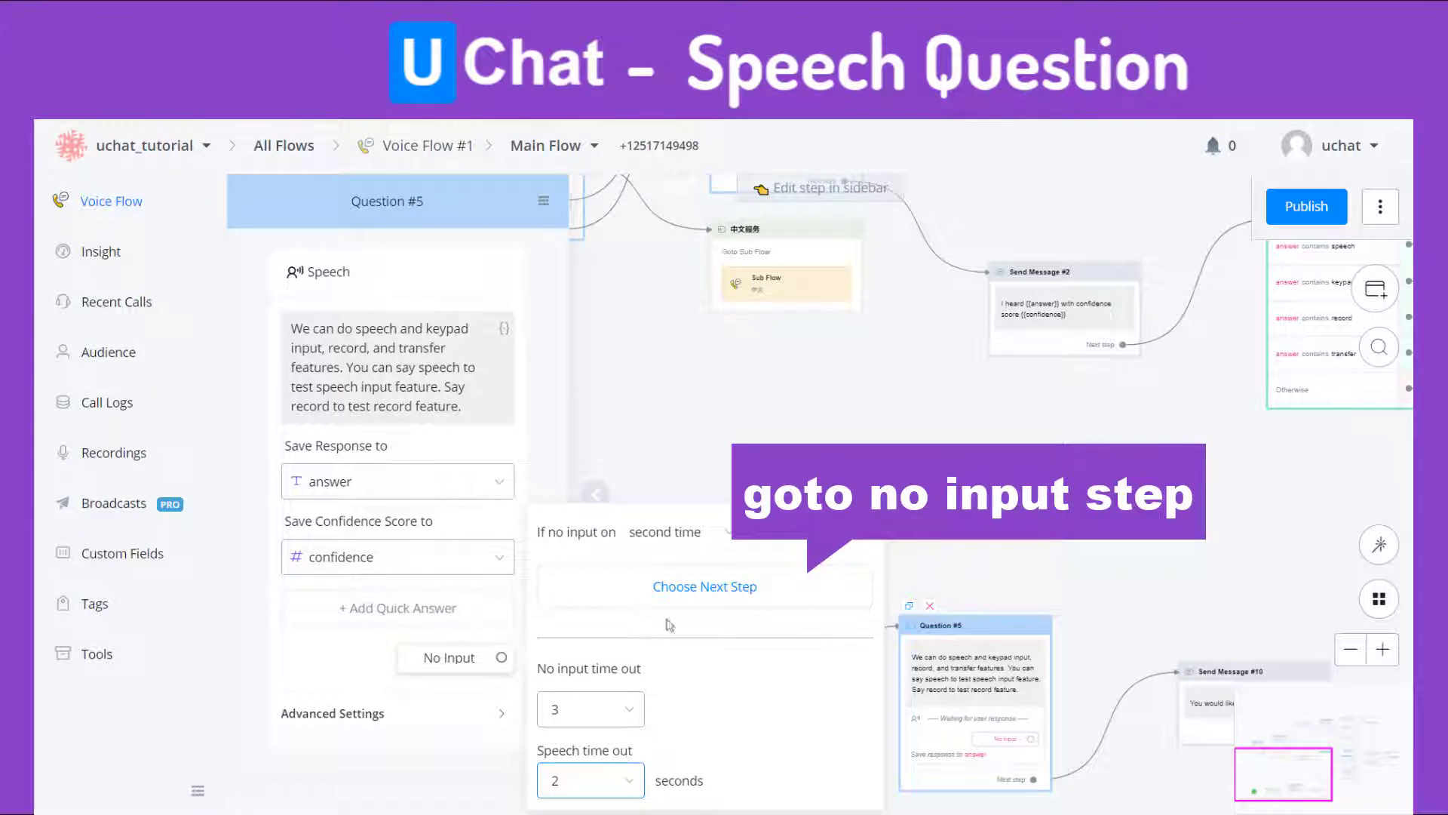
left_click(671, 588)
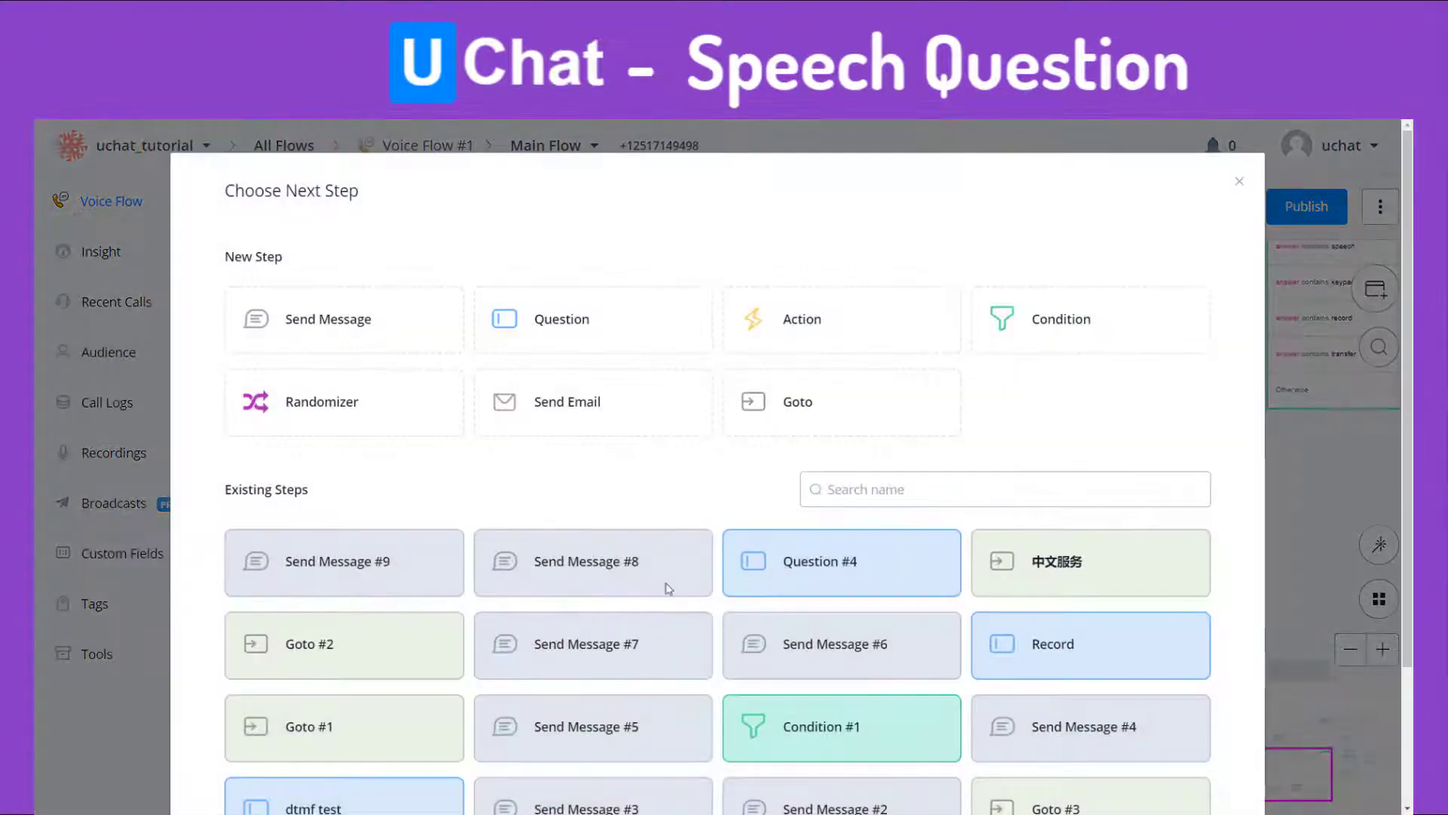
left_click(408, 329)
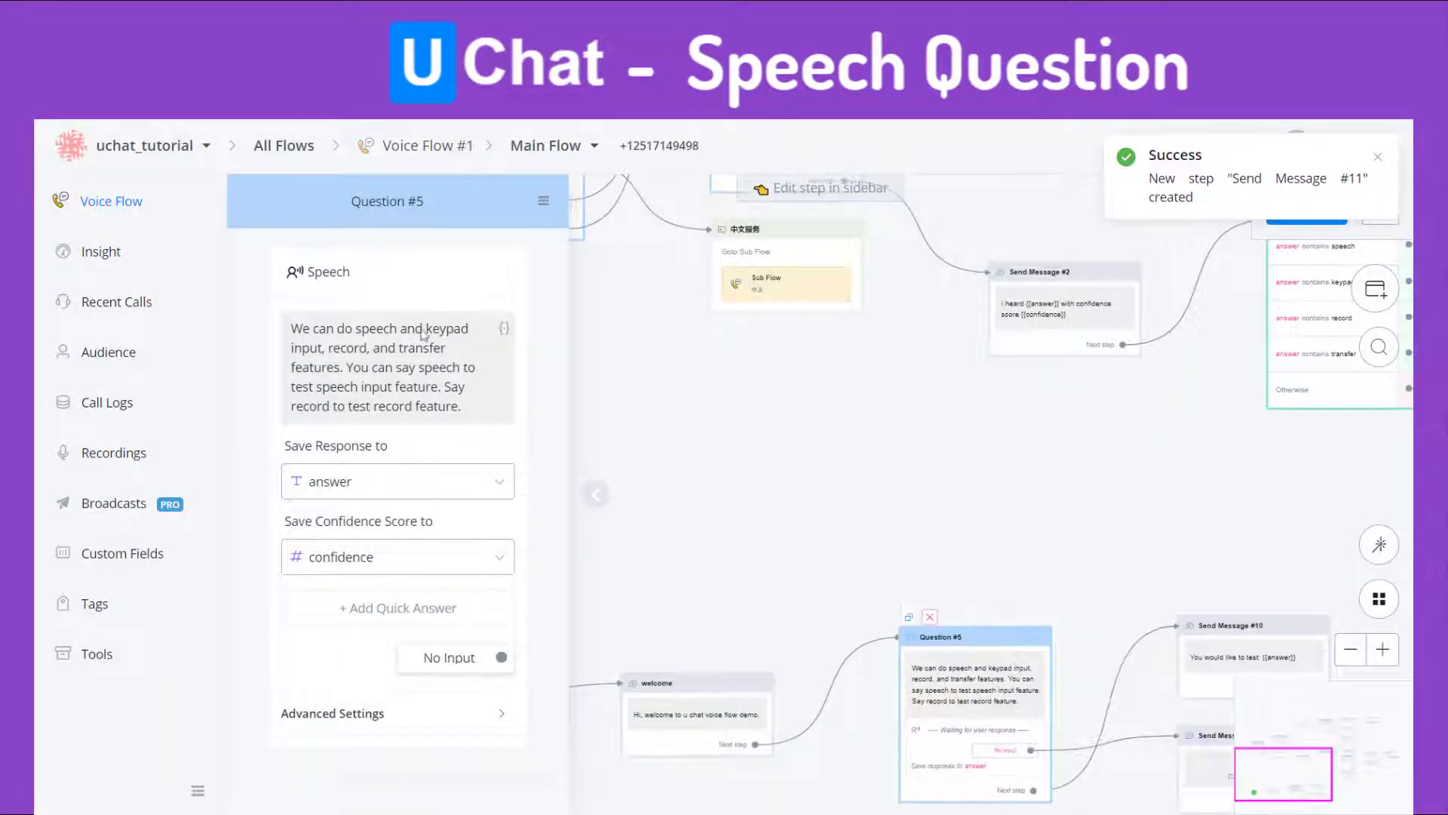
Add the text "You didn't say anything, let's go back to the welcome step" to the no-input message step.
left_click_drag(1099, 630, 983, 529)
left_click(918, 593)
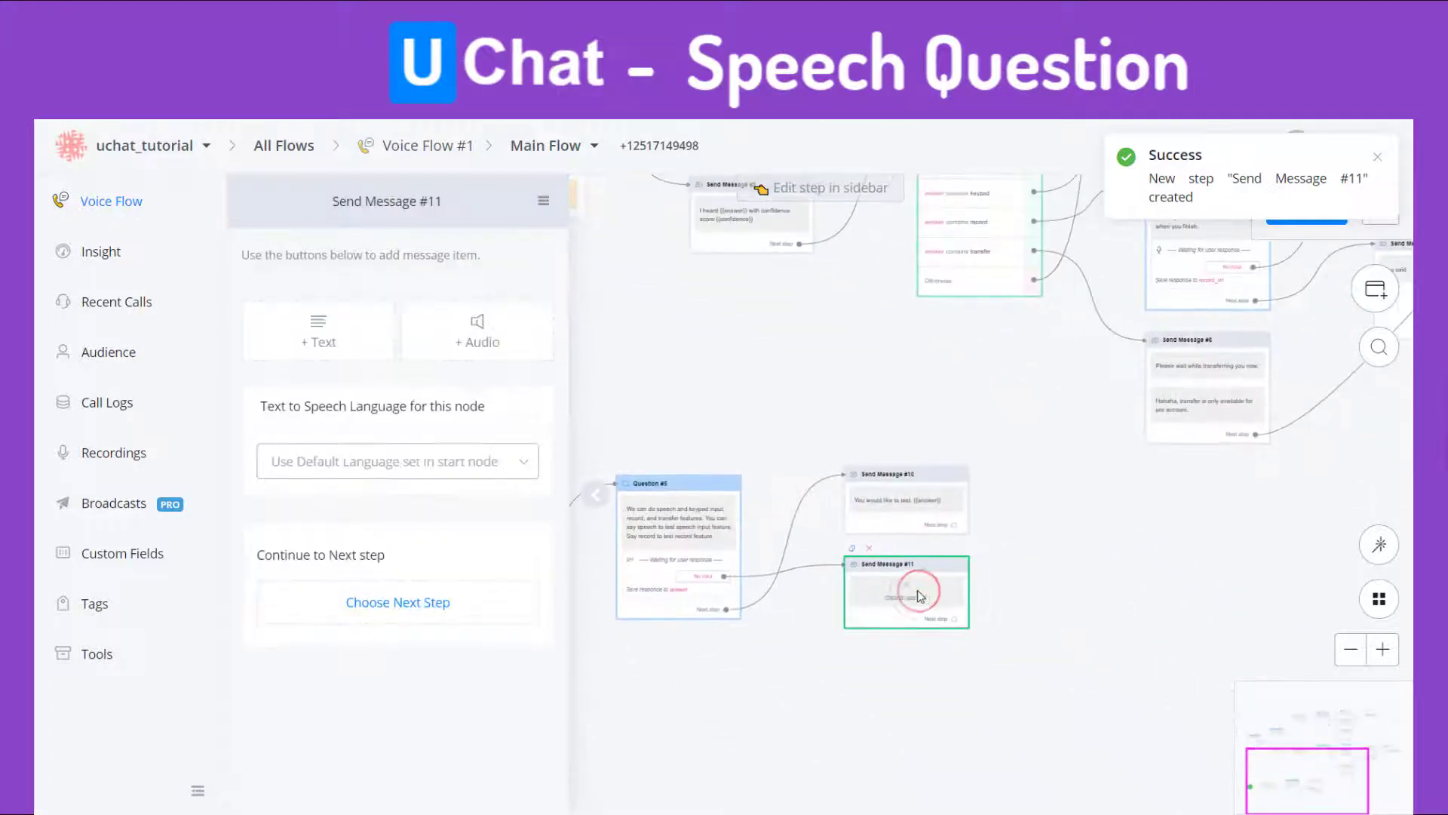
left_click(366, 345)
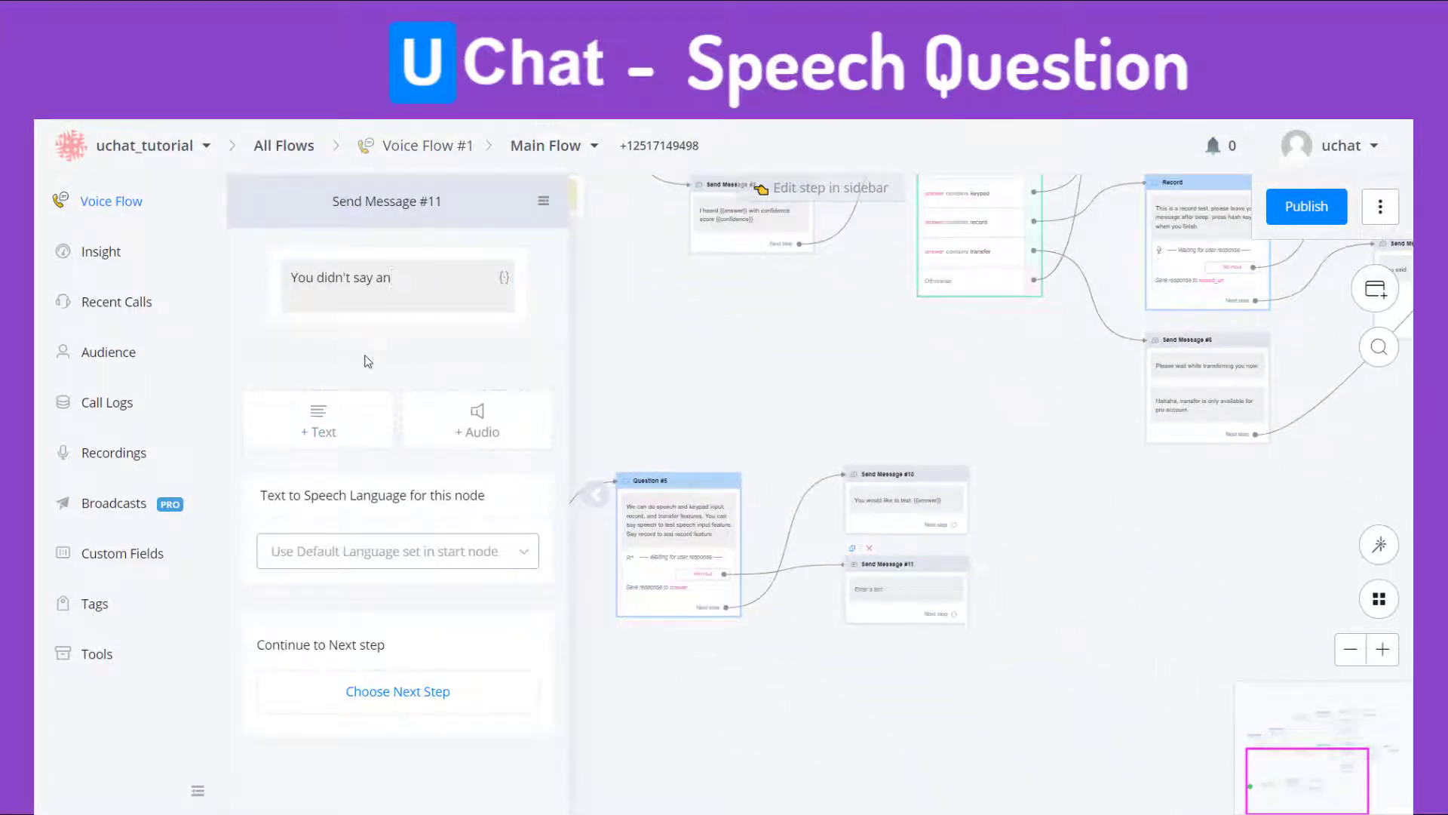
type("You didn't say anything, let's go back to the welcome step")
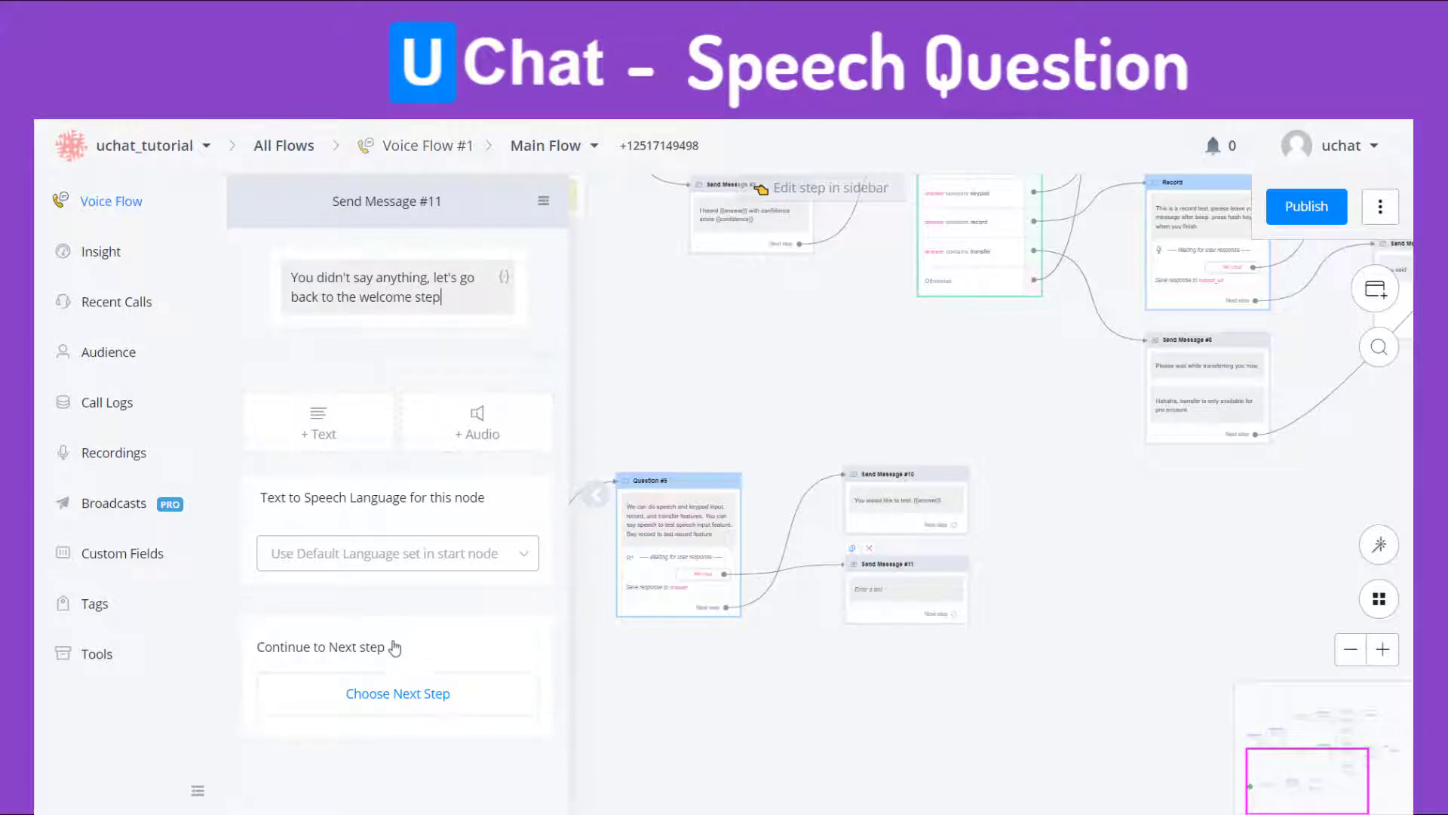
Add a Goto step after the no-input message, target it at the existing welcome step, and publish the flow.
left_click(407, 691)
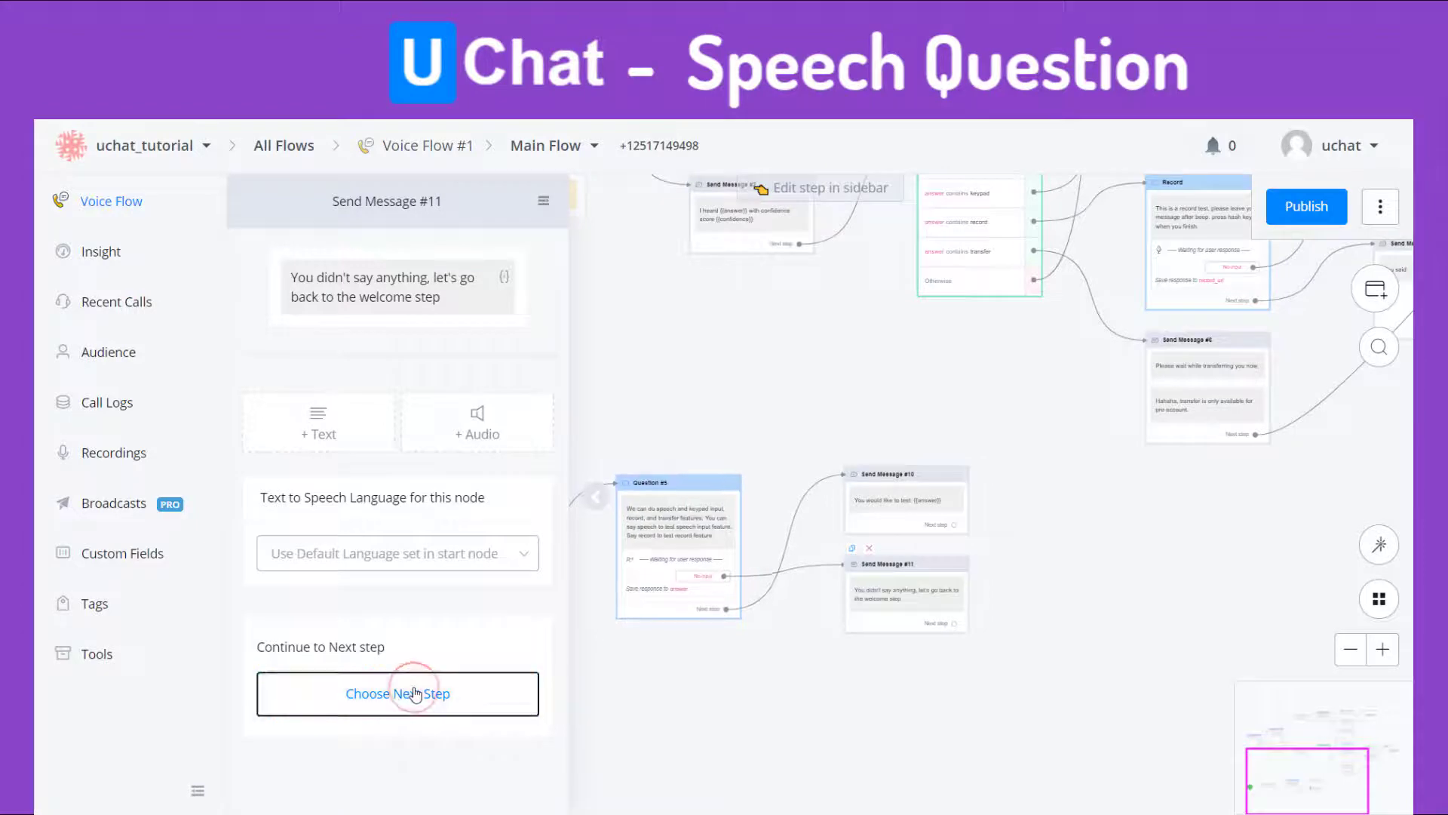
left_click(806, 400)
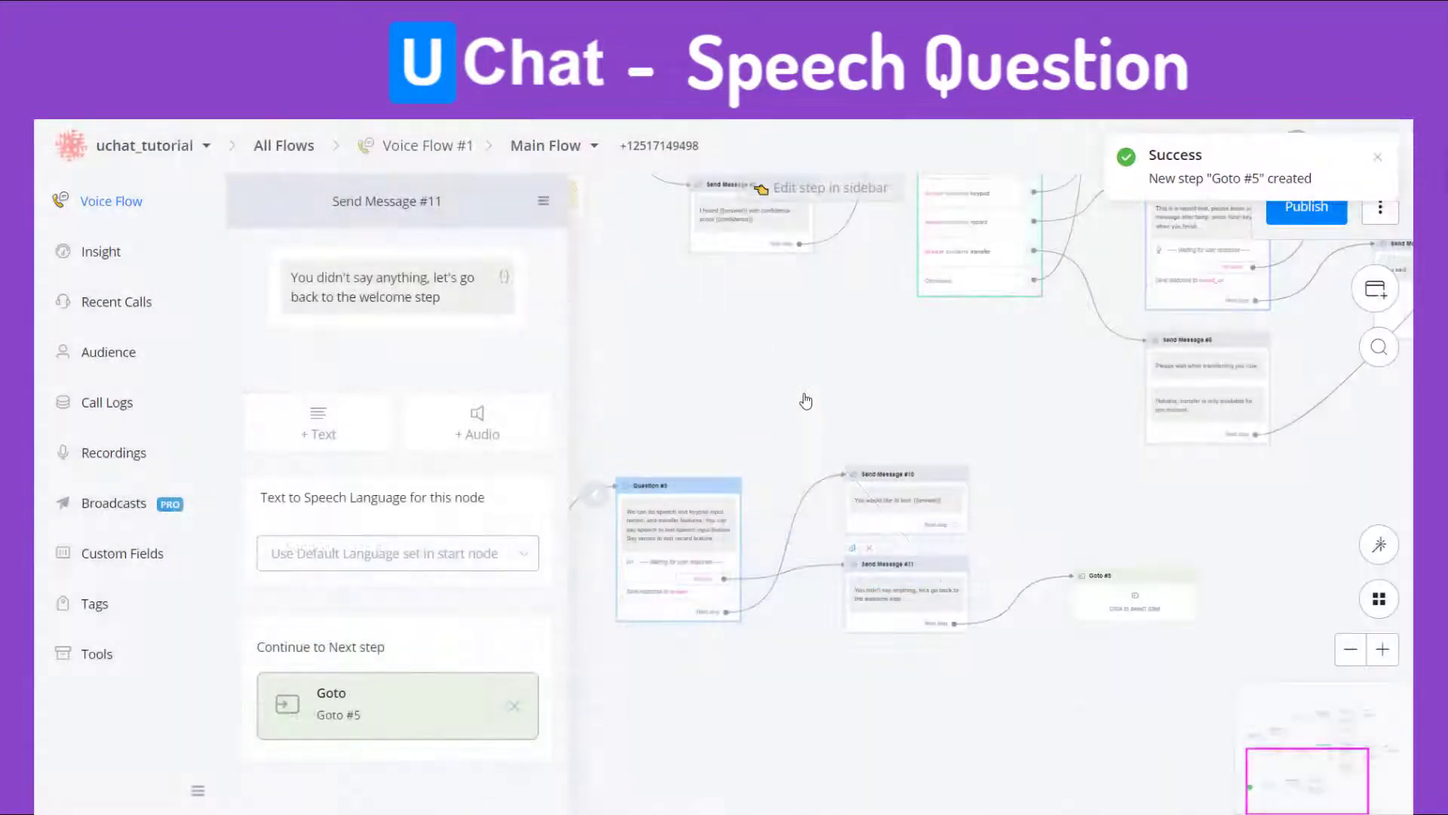
left_click(420, 693)
left_click(449, 344)
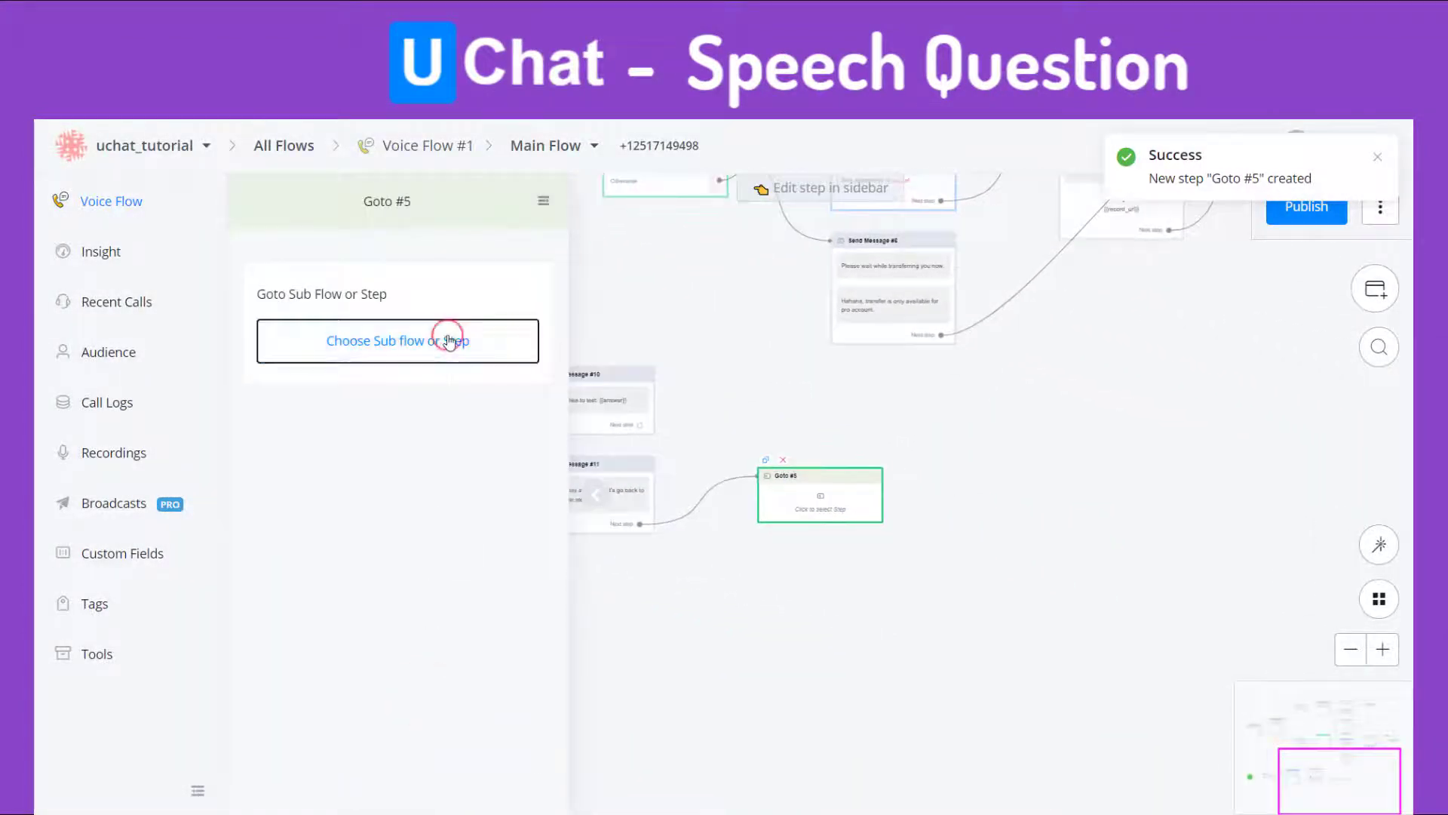
scroll(551, 624, "down", 2)
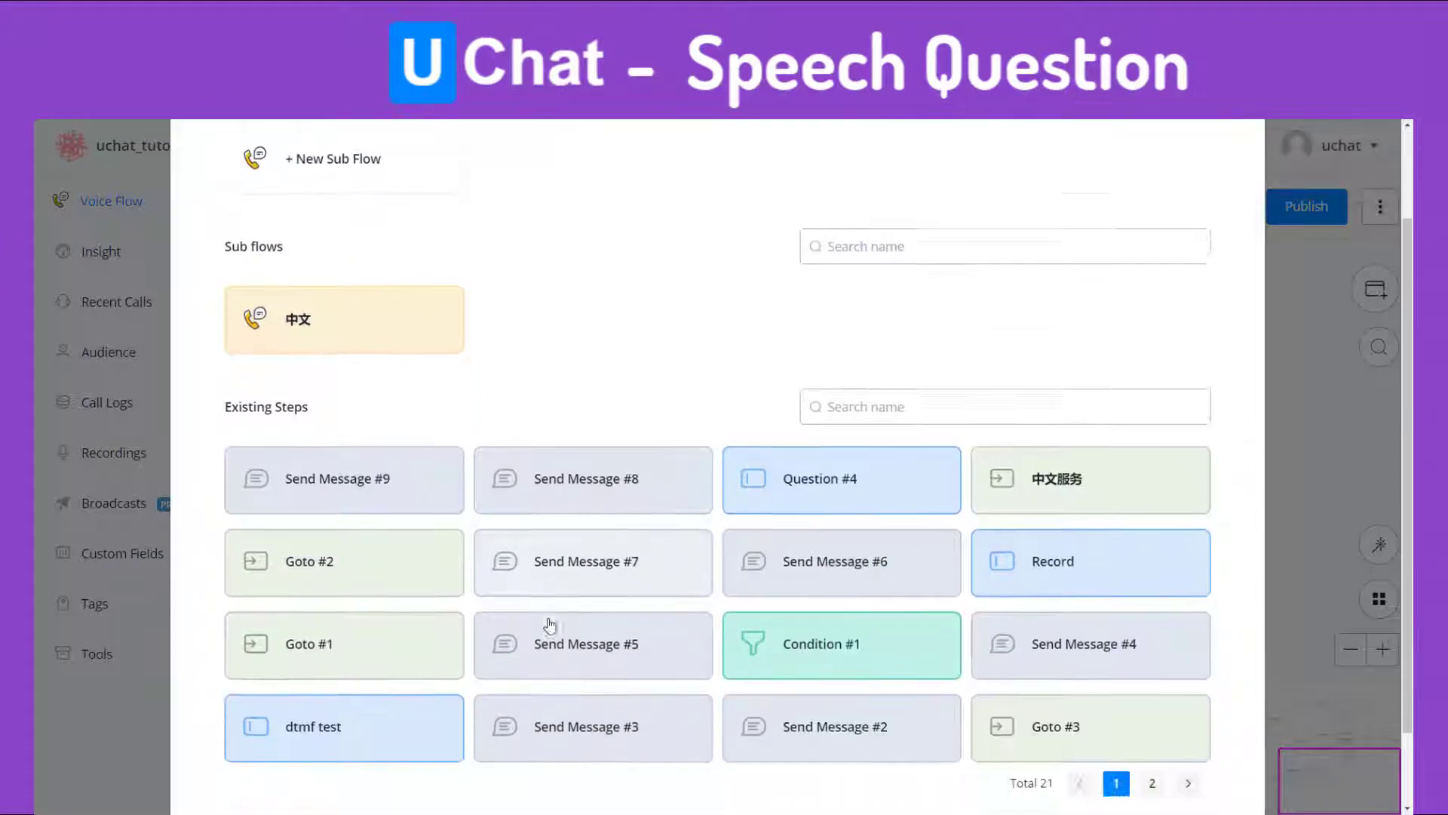
left_click(843, 382)
type("we")
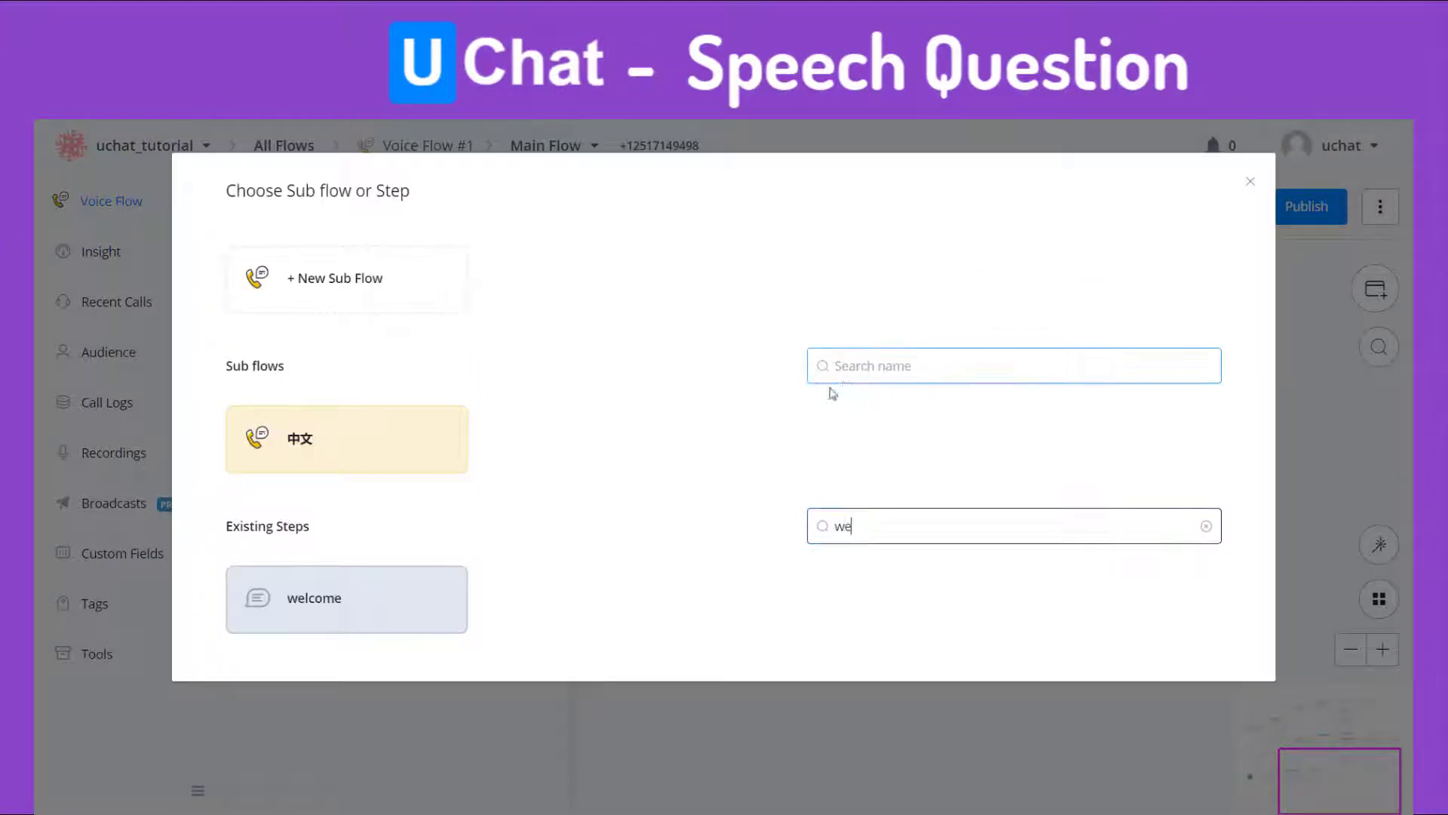
left_click(389, 604)
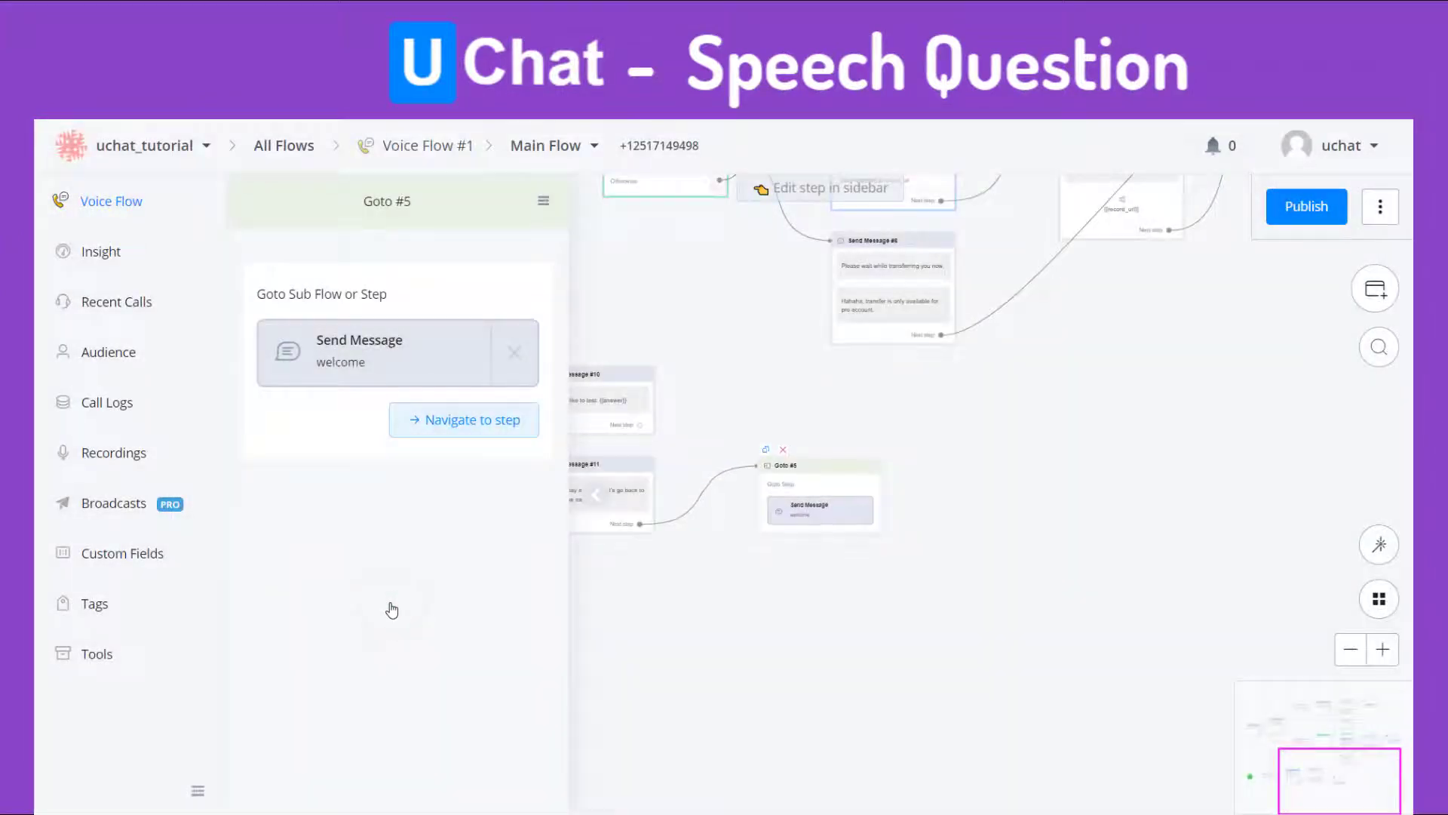
left_click(1286, 222)
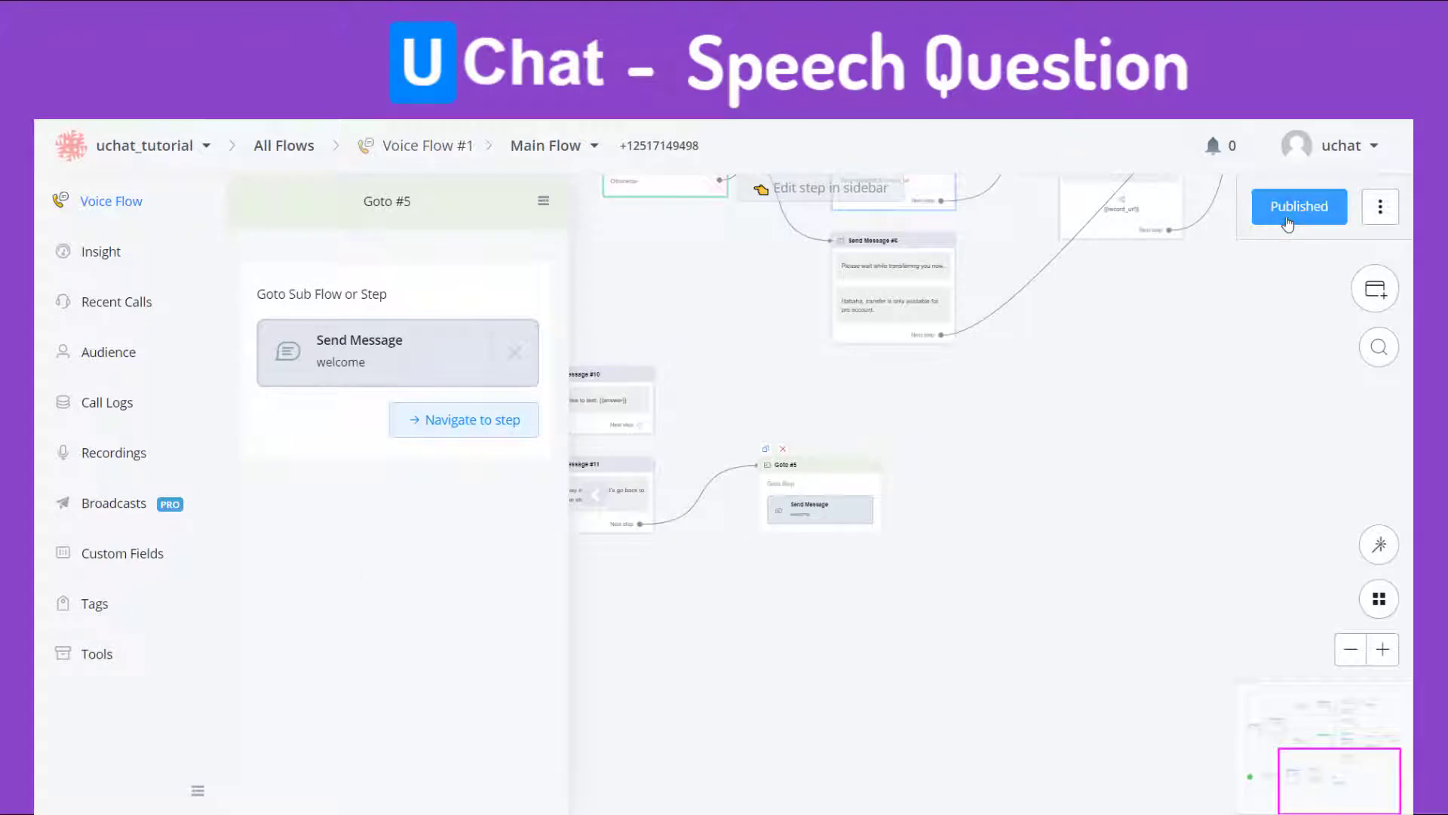
Examine the path from the Start node through the welcome message to Question #5 during the test call.
left_click(606, 523)
left_click_drag(485, 641, 857, 731)
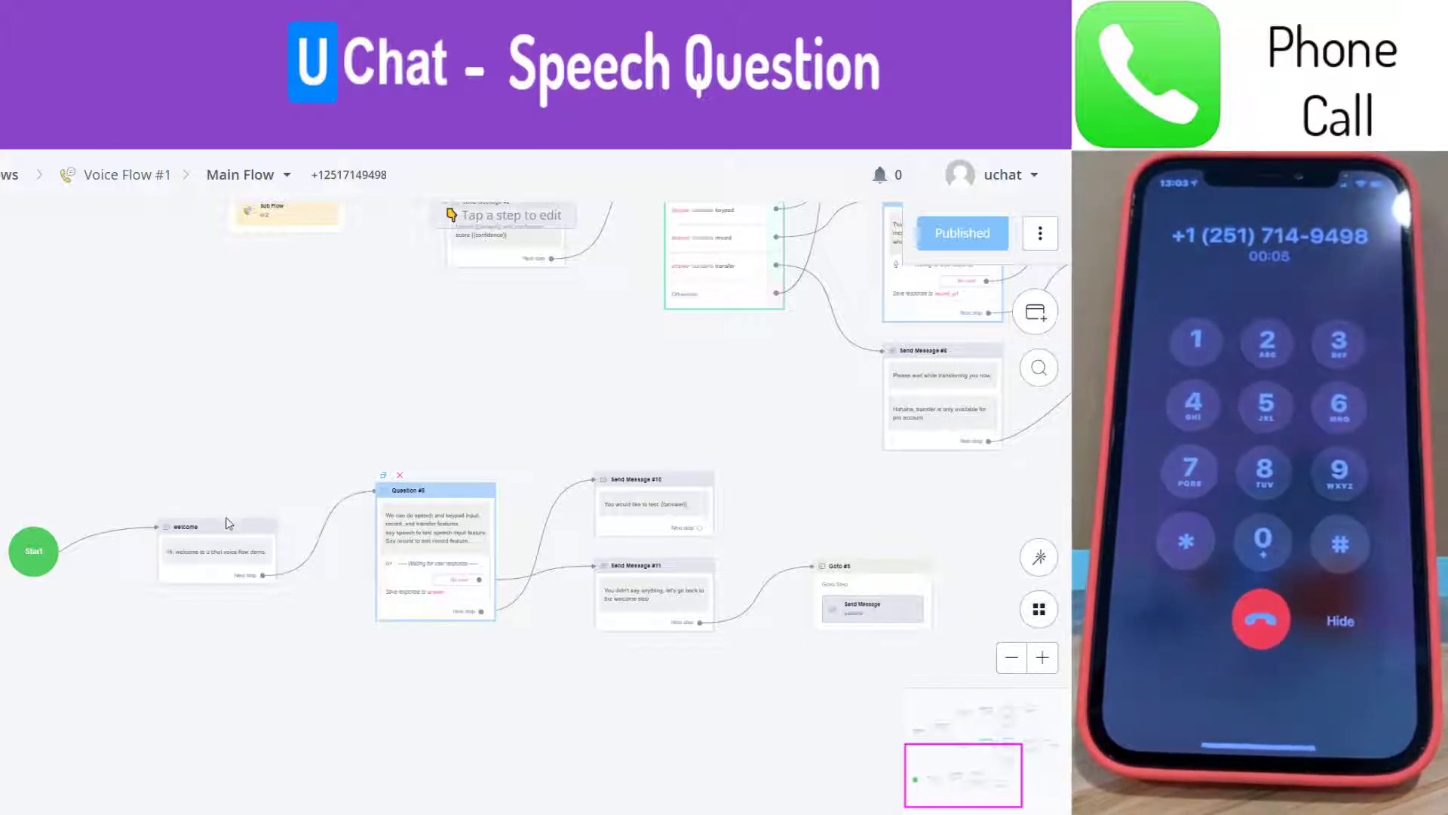
scroll(187, 601, "up", 5)
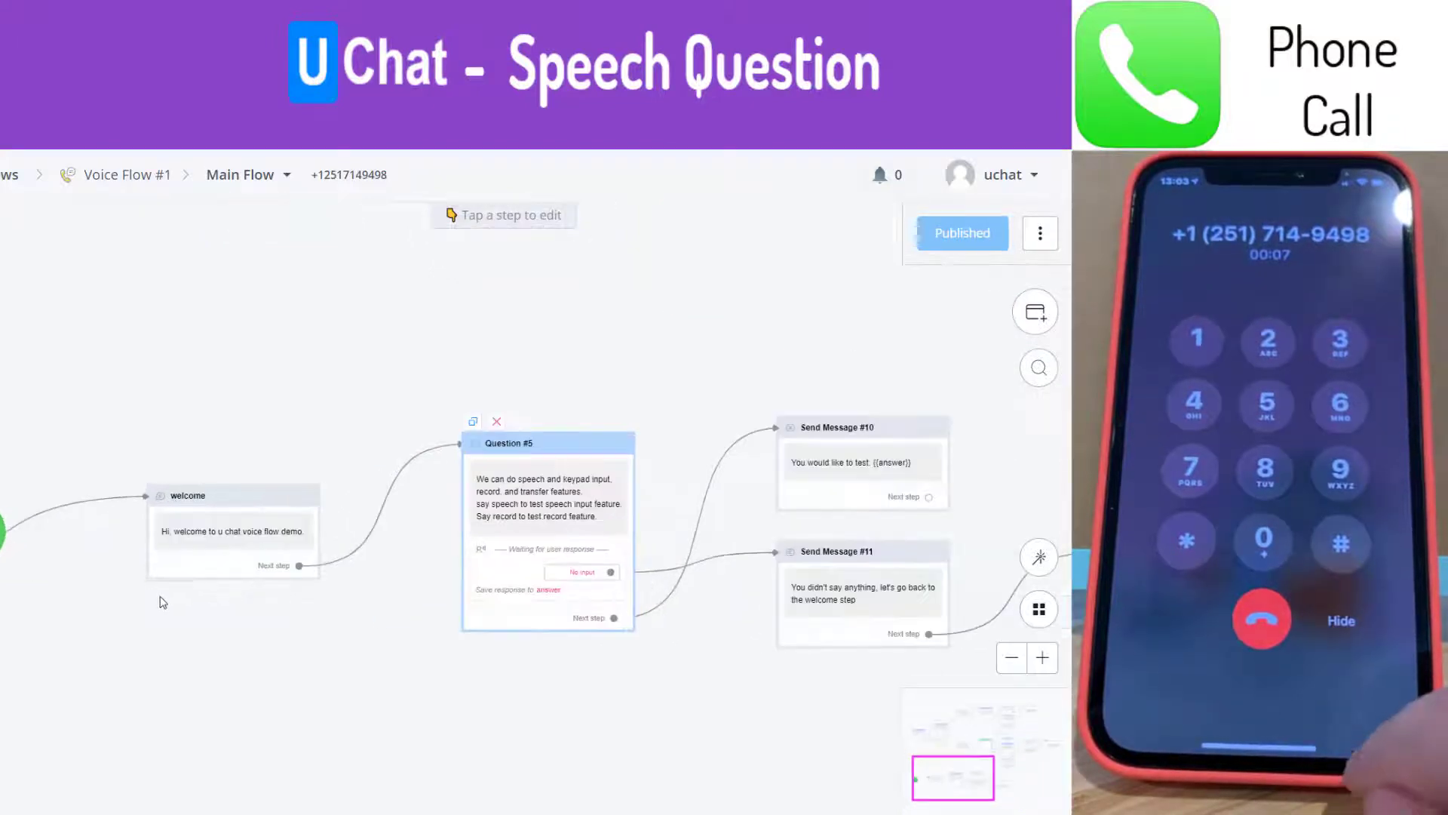
scroll(311, 601, "up", 4)
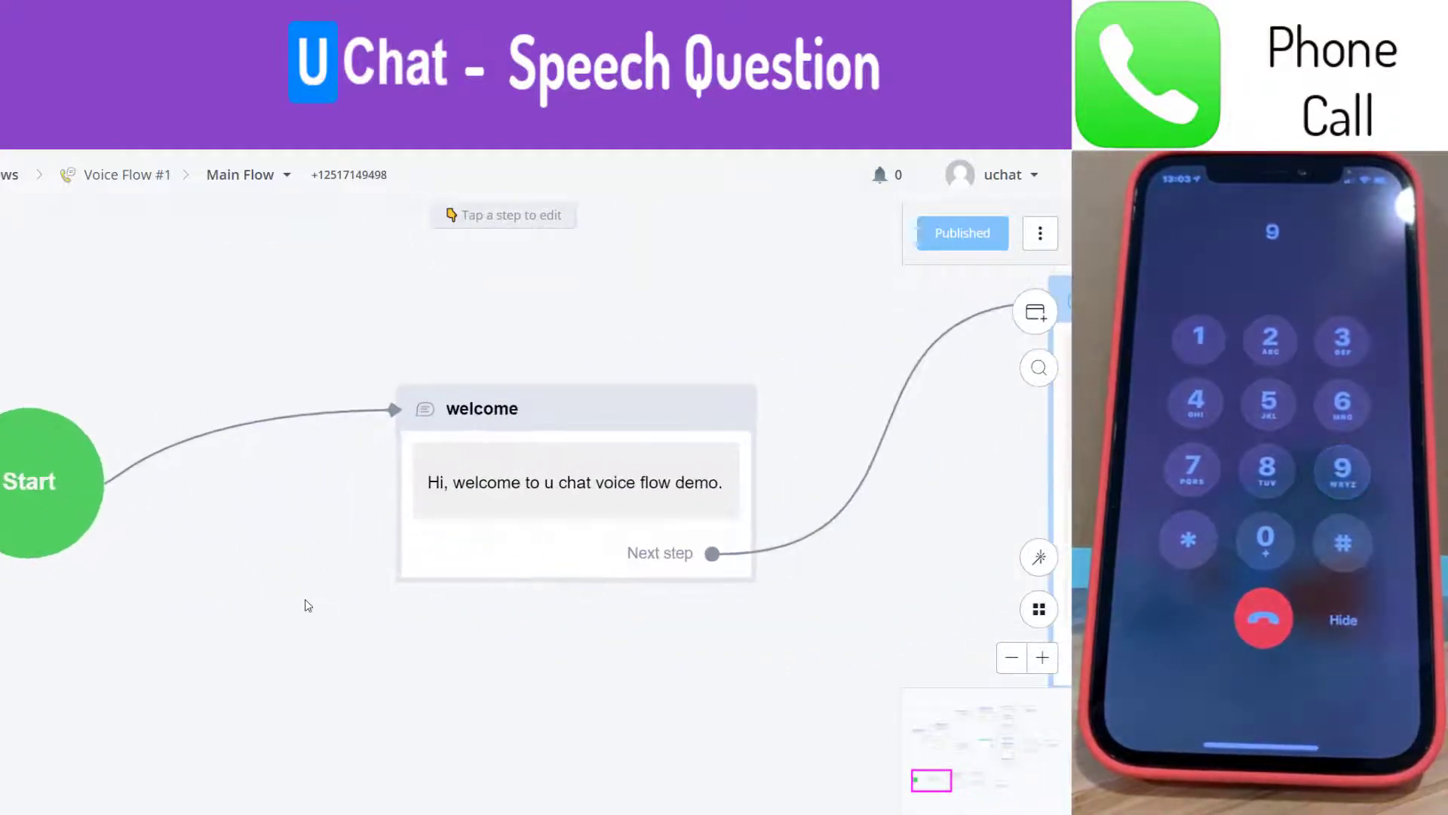
scroll(382, 609, "up", 1)
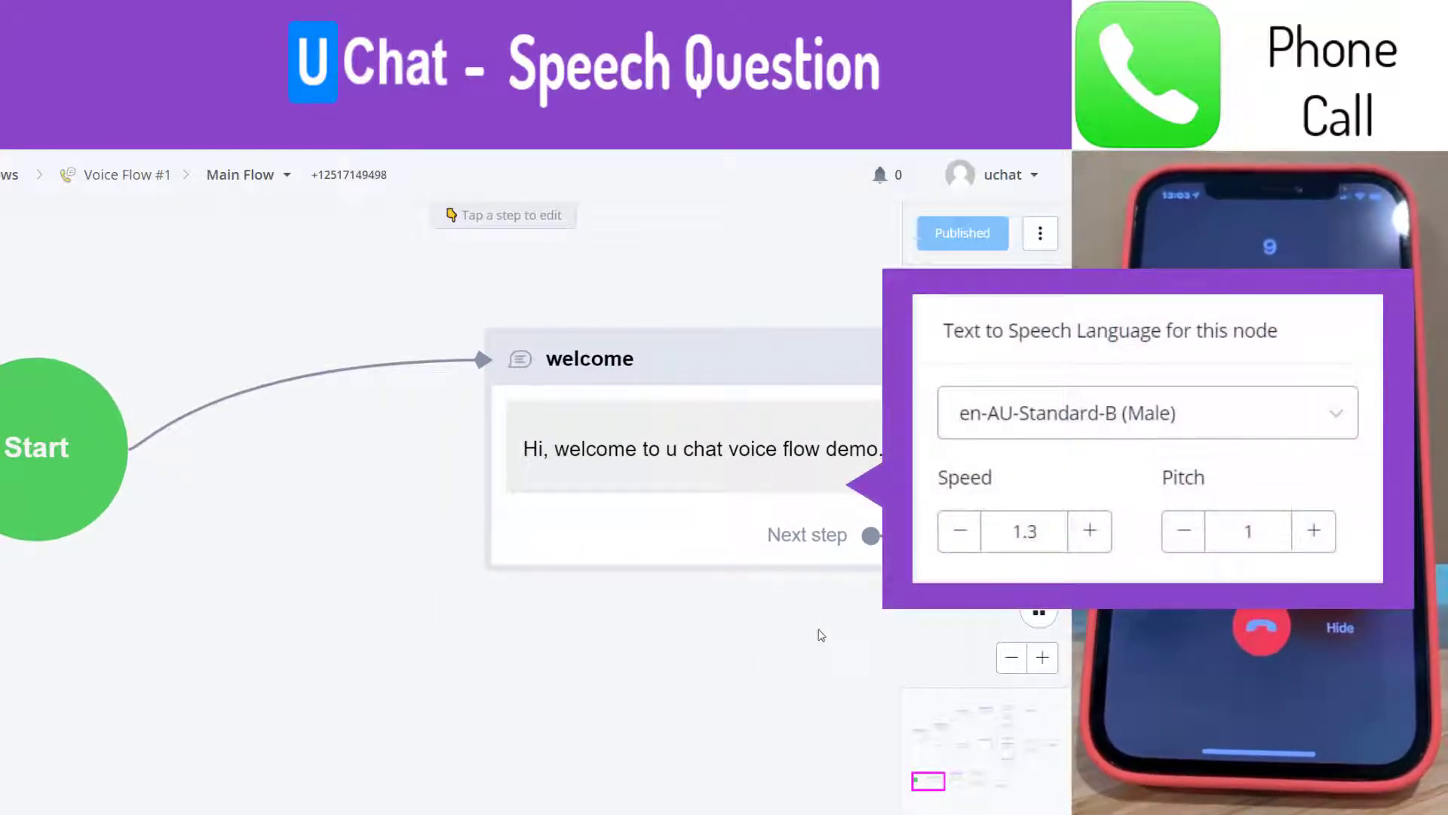
left_click_drag(808, 631, 364, 697)
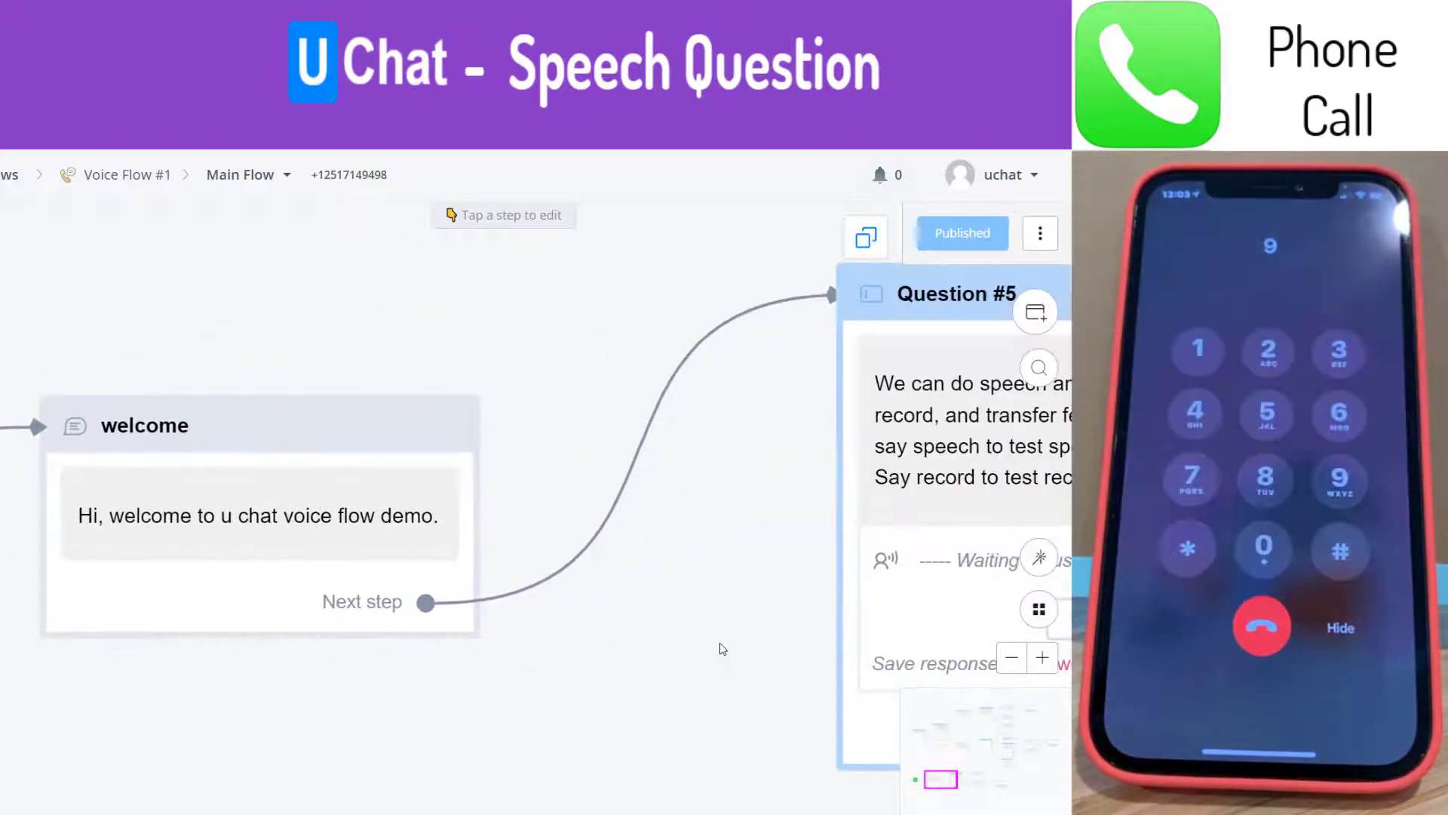
left_click_drag(722, 648, 242, 614)
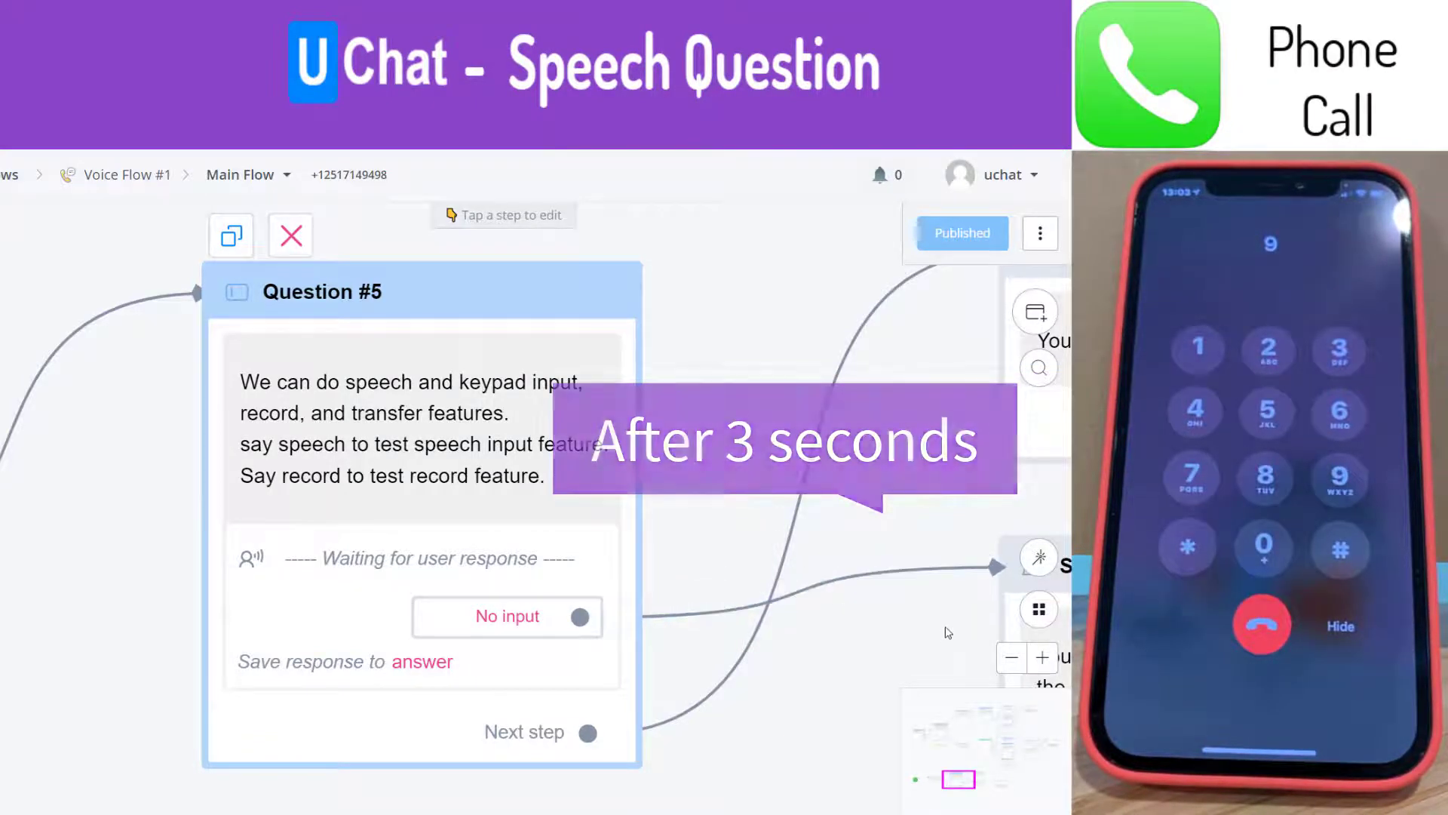
Examine the no-input branch through Send Message #11 to Goto #5 and its target step.
left_click_drag(947, 631, 272, 546)
scroll(334, 559, "up", 2)
scroll(256, 545, "down", 4)
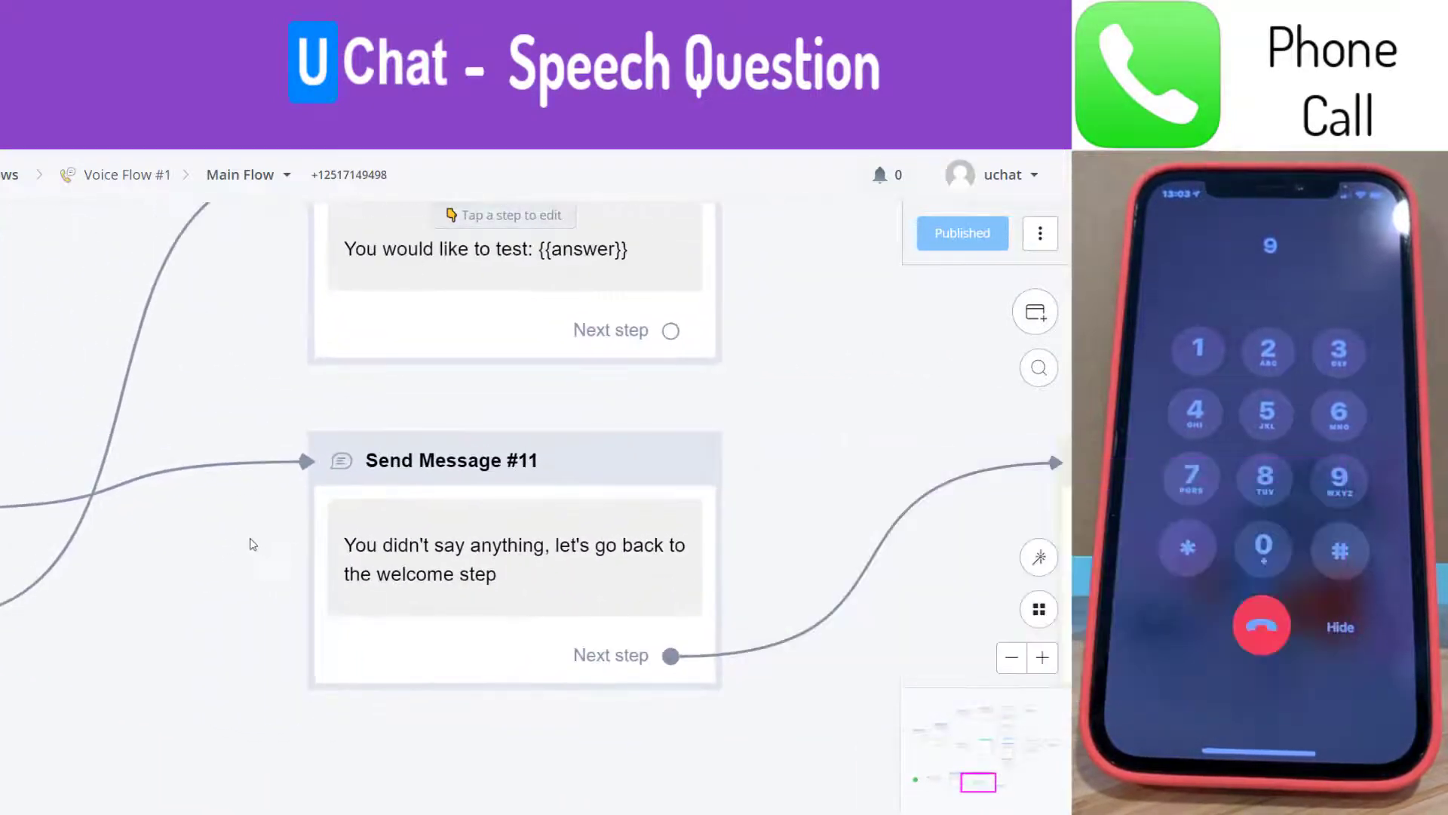
left_click(946, 607)
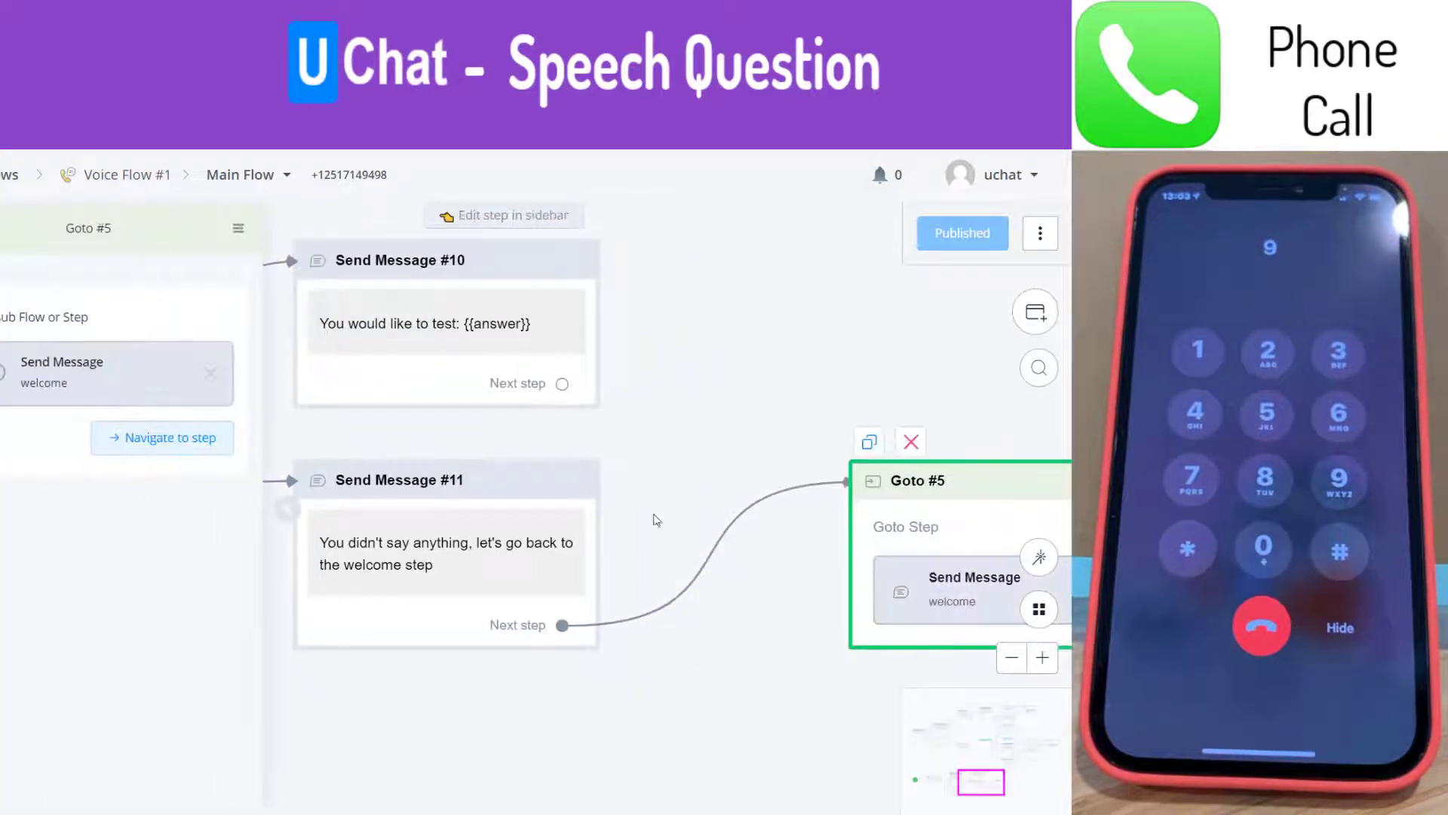
left_click(144, 349)
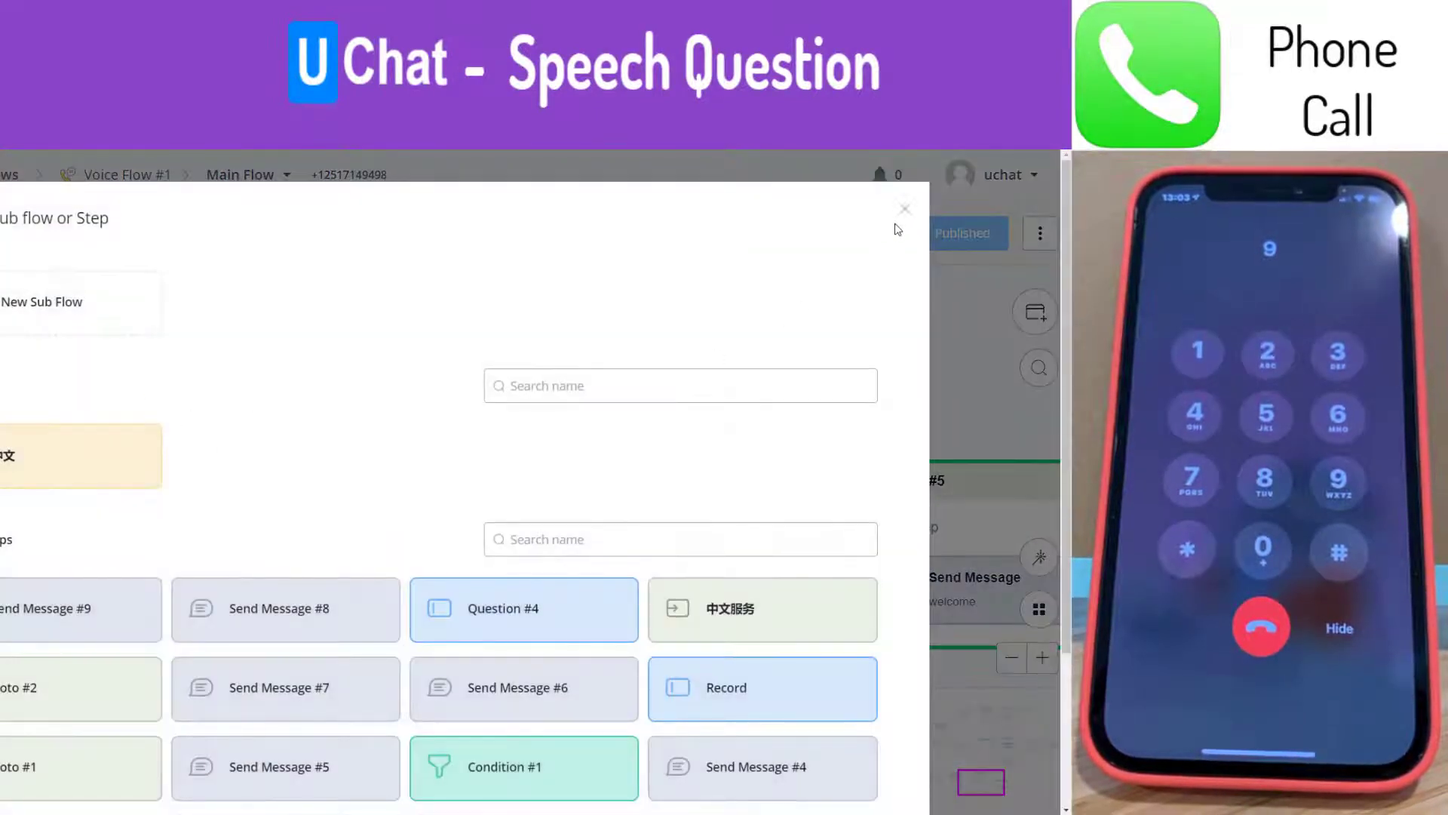
left_click(905, 211)
left_click(287, 449)
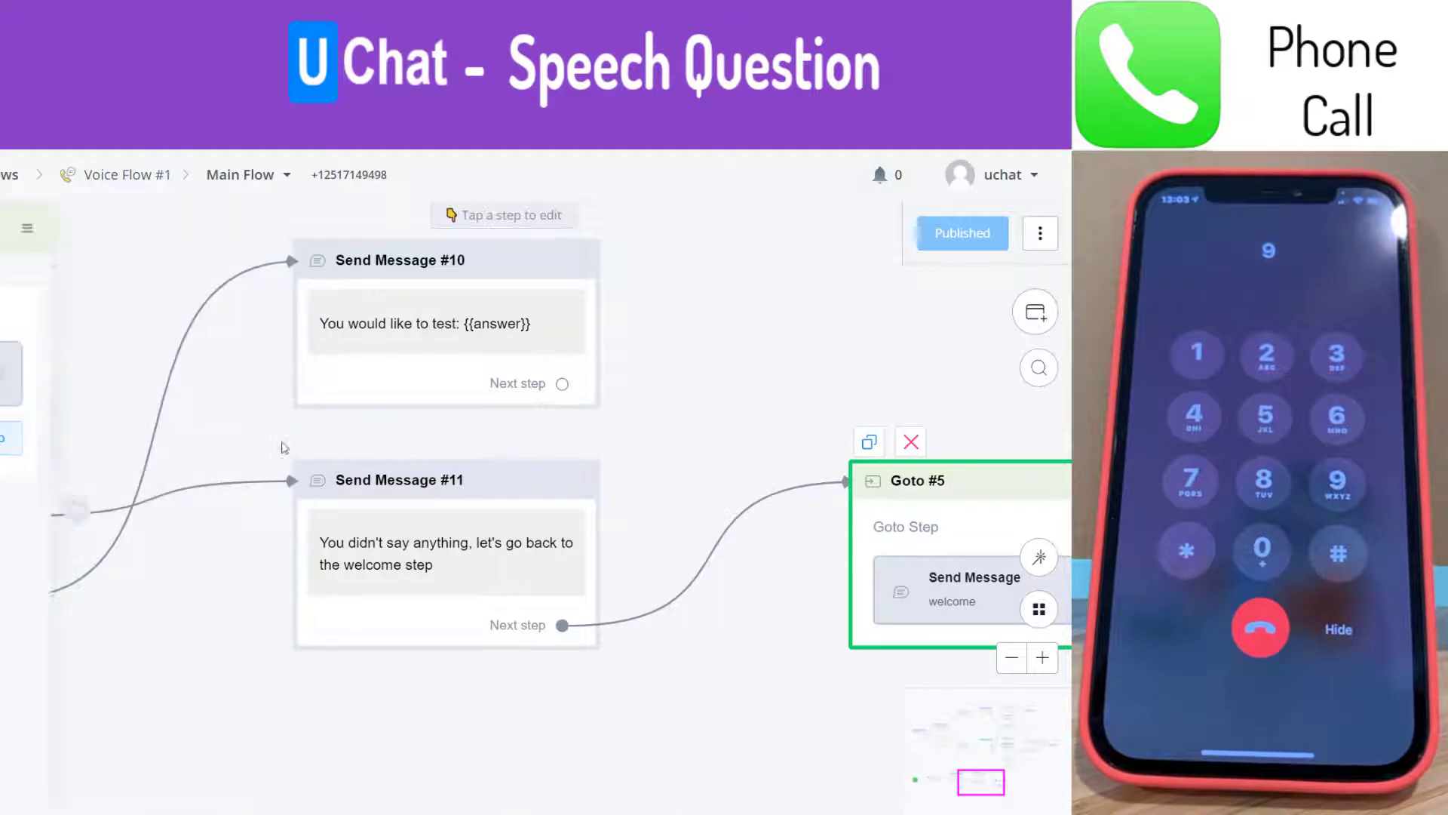
Examine Question #5's answered path leading to Send Message #10.
left_click_drag(277, 413, 787, 390)
scroll(451, 426, "up", 3)
scroll(450, 426, "up", 1)
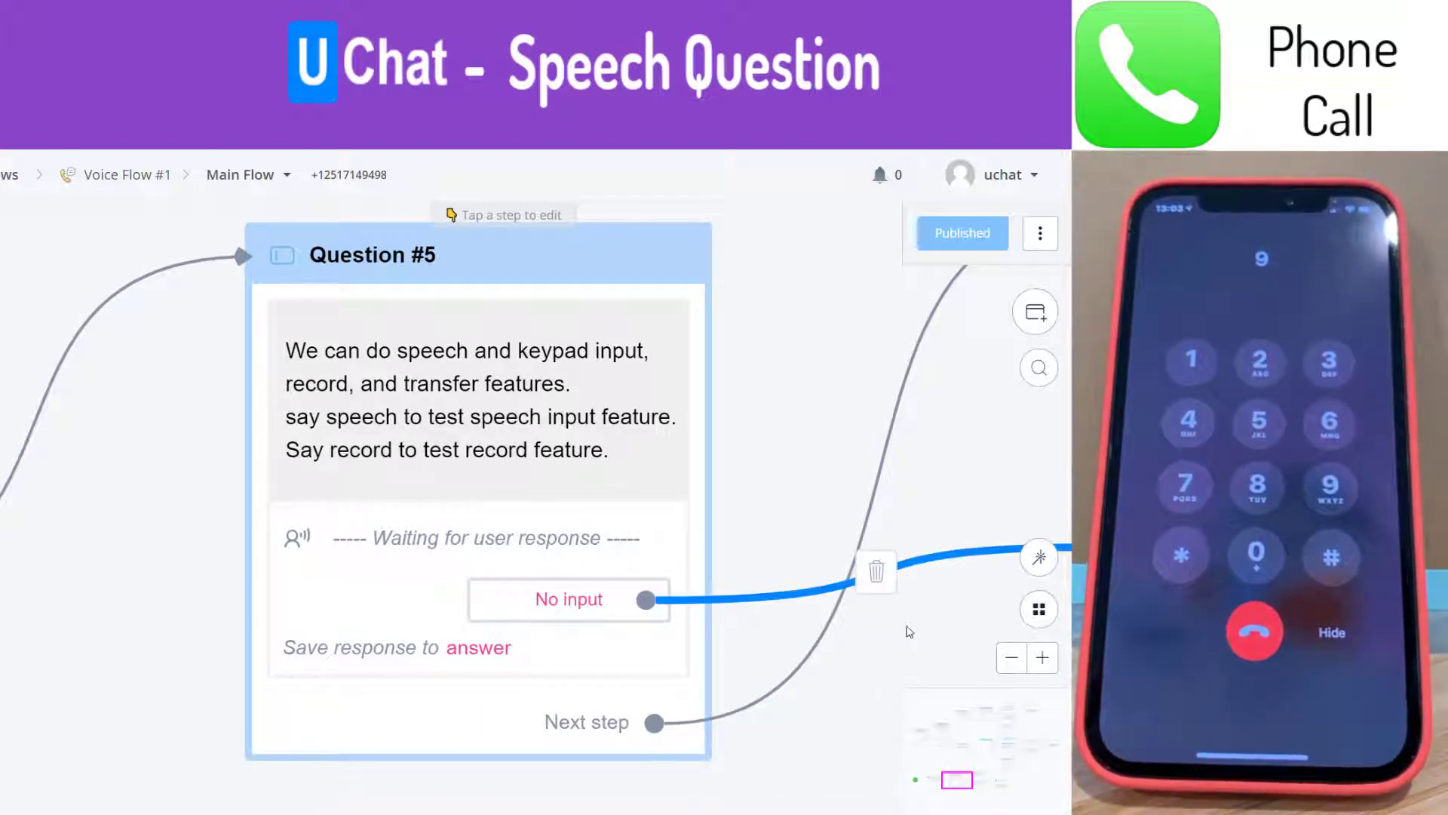
left_click_drag(821, 659, 668, 649)
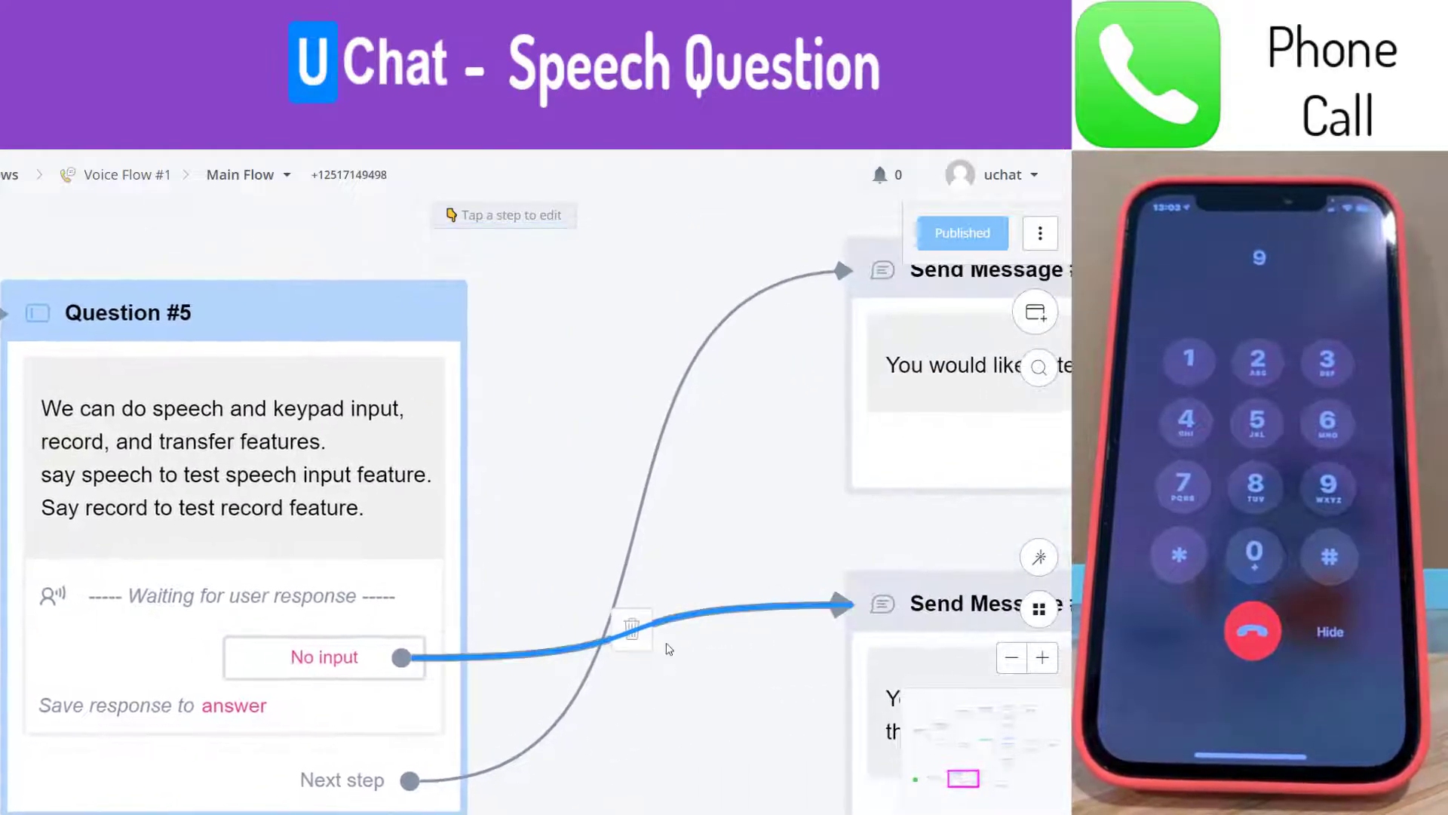
left_click_drag(766, 478, 420, 518)
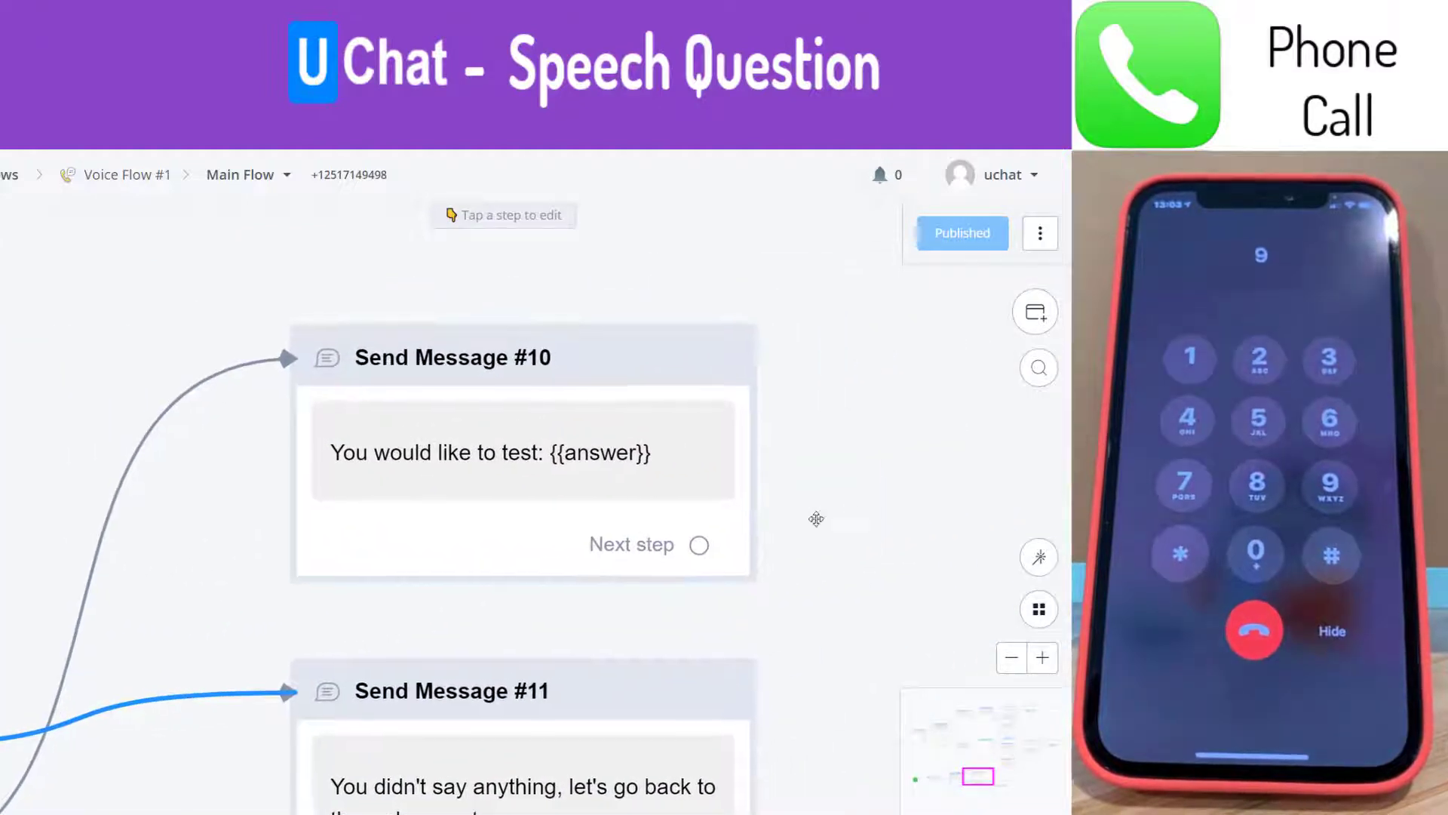
left_click_drag(816, 519, 735, 552)
scroll(456, 462, "up", 2)
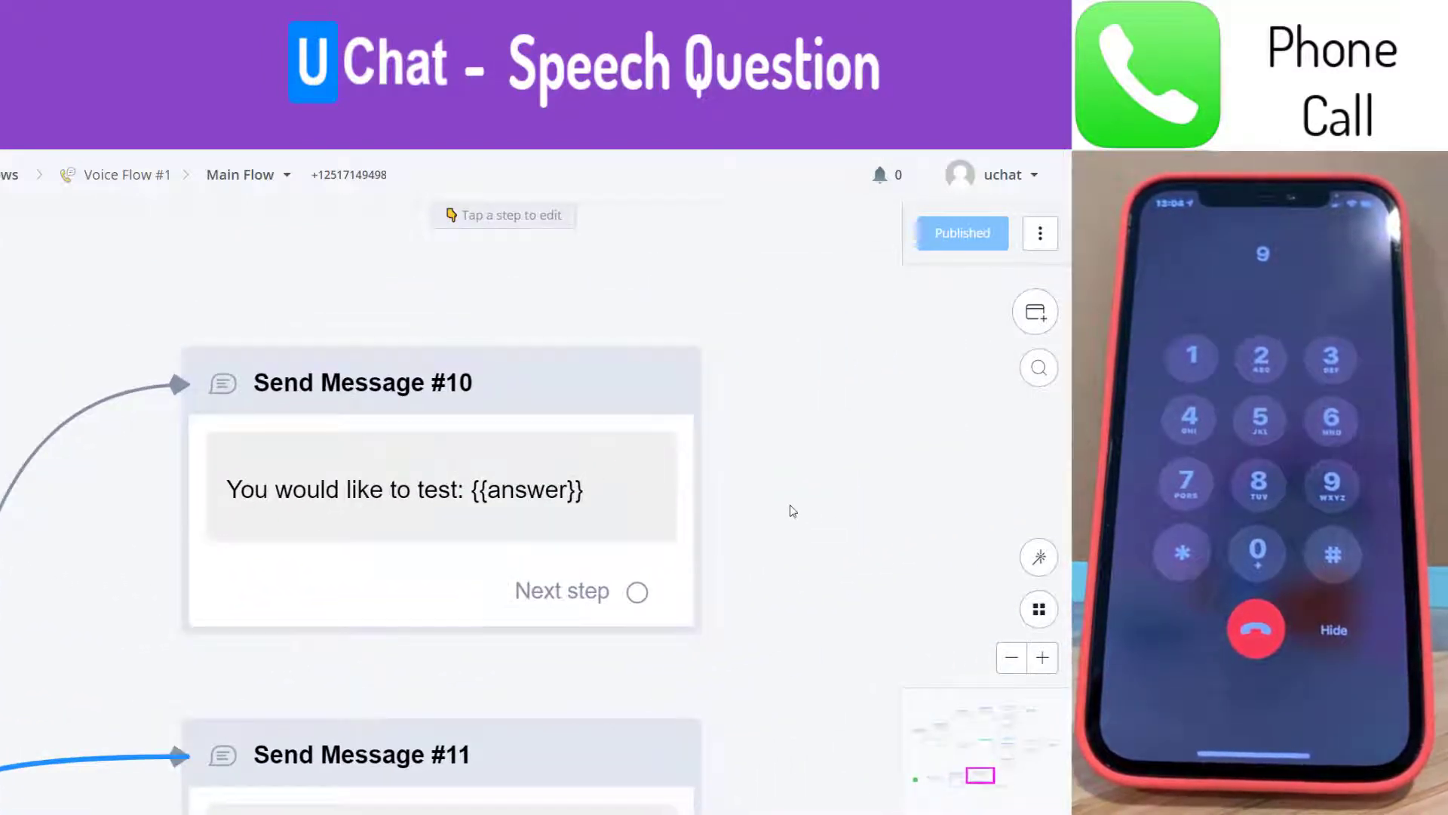
left_click_drag(793, 512, 788, 501)
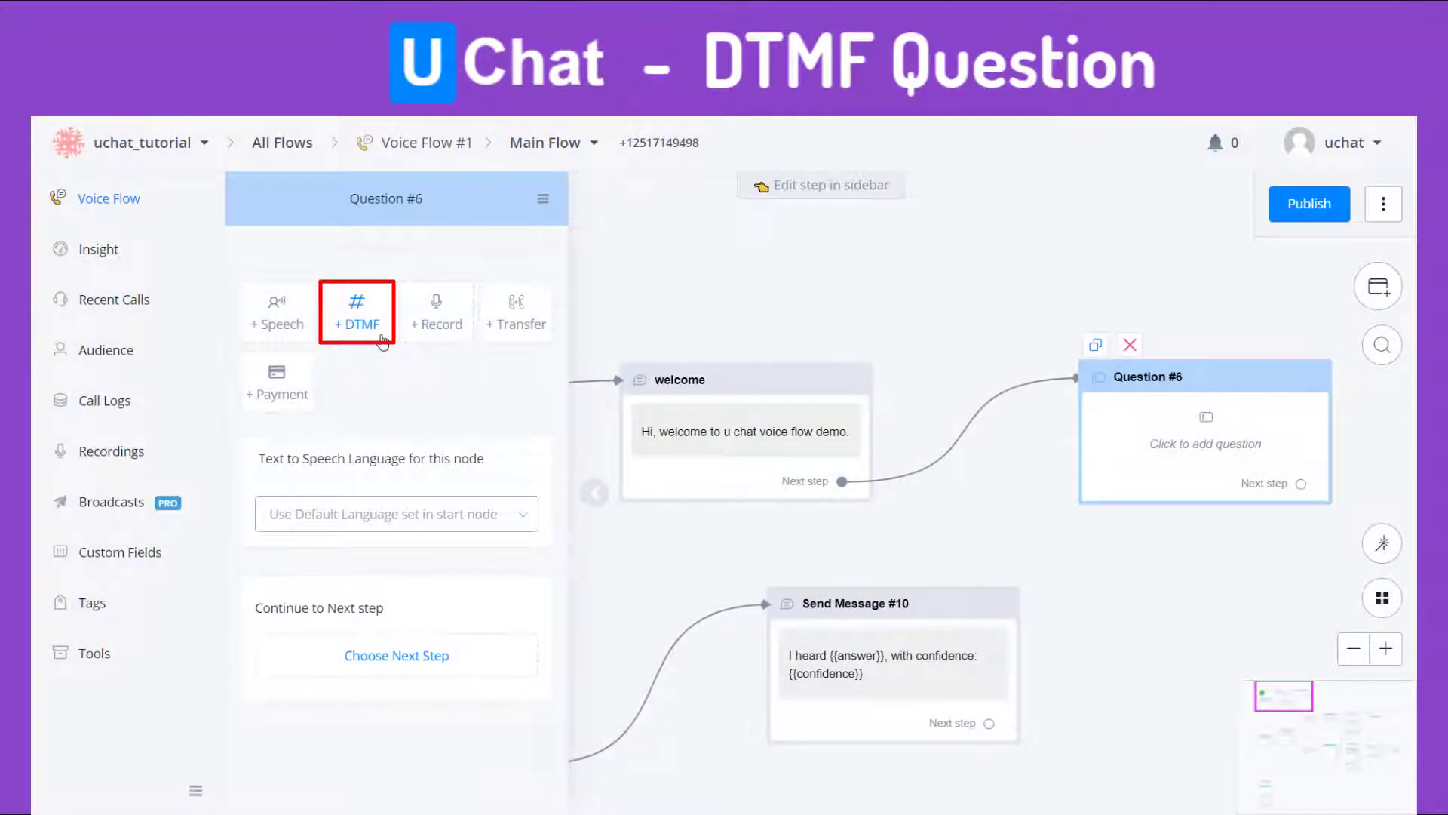
Add a DTMF question to Question #6 with the text "Press 1 for speech test. Press 2 for keypad test. Press 3 for record test.".
left_click(381, 337)
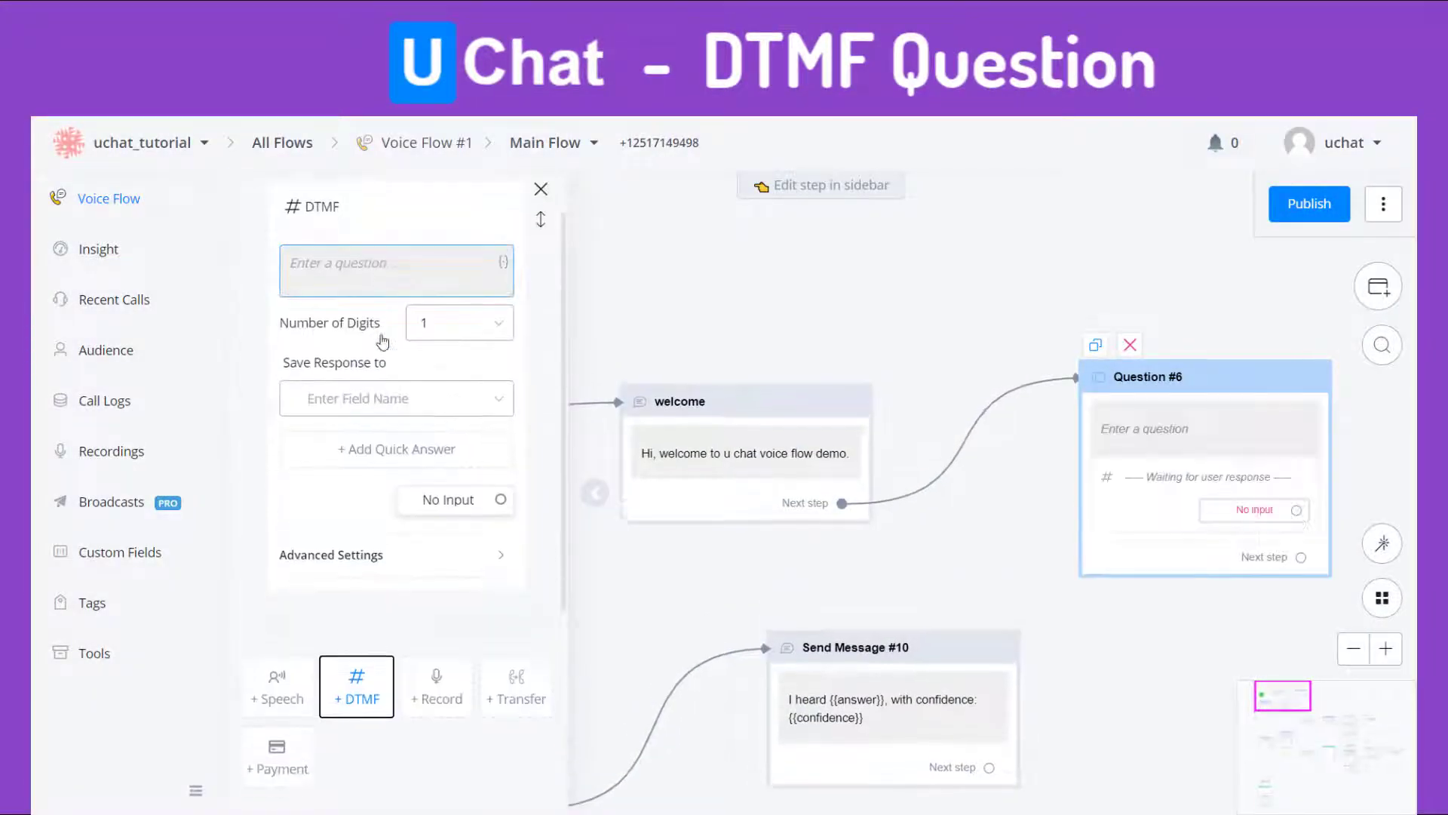
left_click(378, 320)
type("Press 1 for speech test. Press 2 for keypad test. Press 3 for record test.")
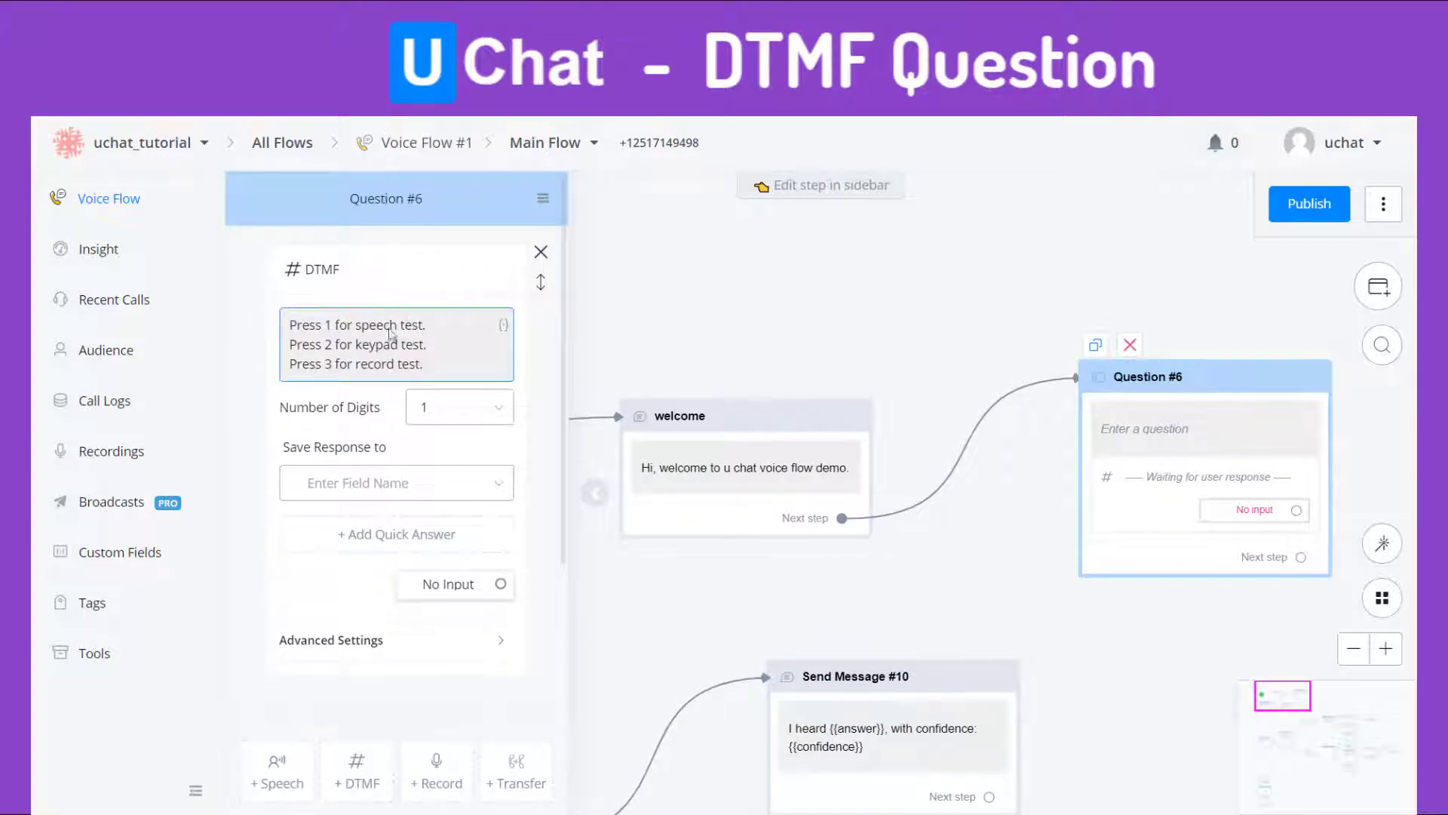
Set the DTMF question's number of digits to 3 and save the response to the digit_command field.
left_click(494, 409)
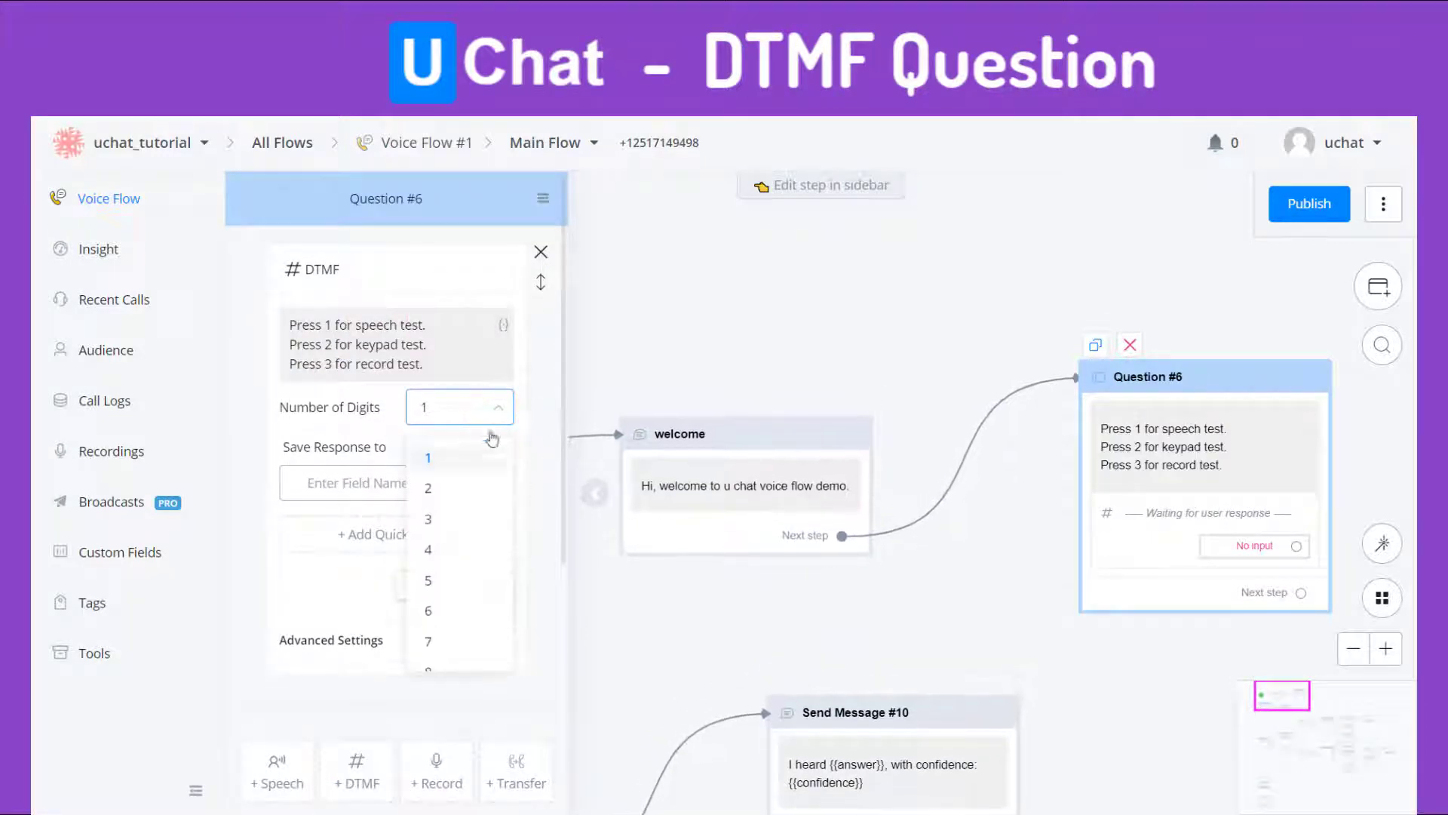
left_click(455, 518)
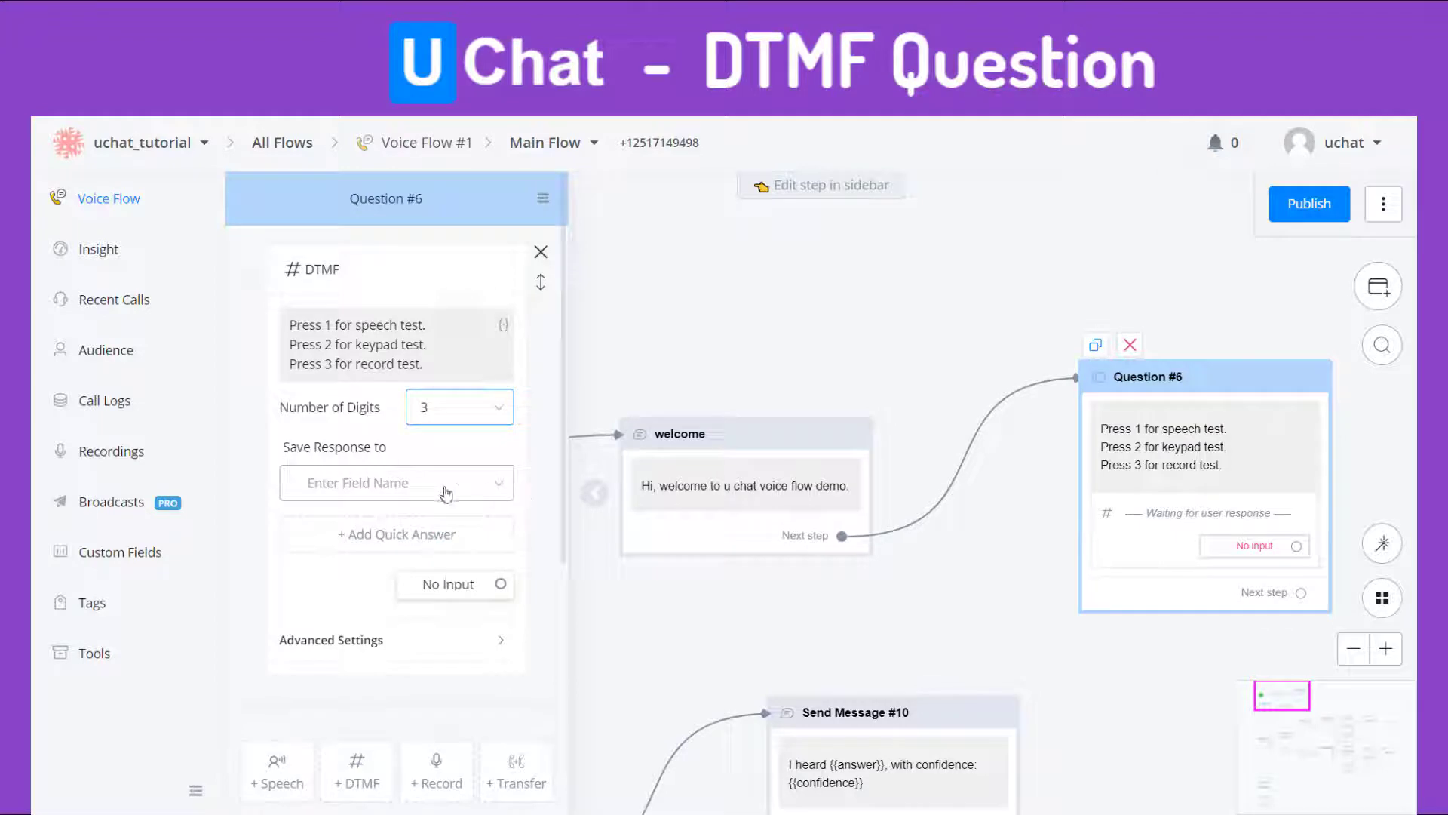
left_click(446, 493)
left_click(366, 684)
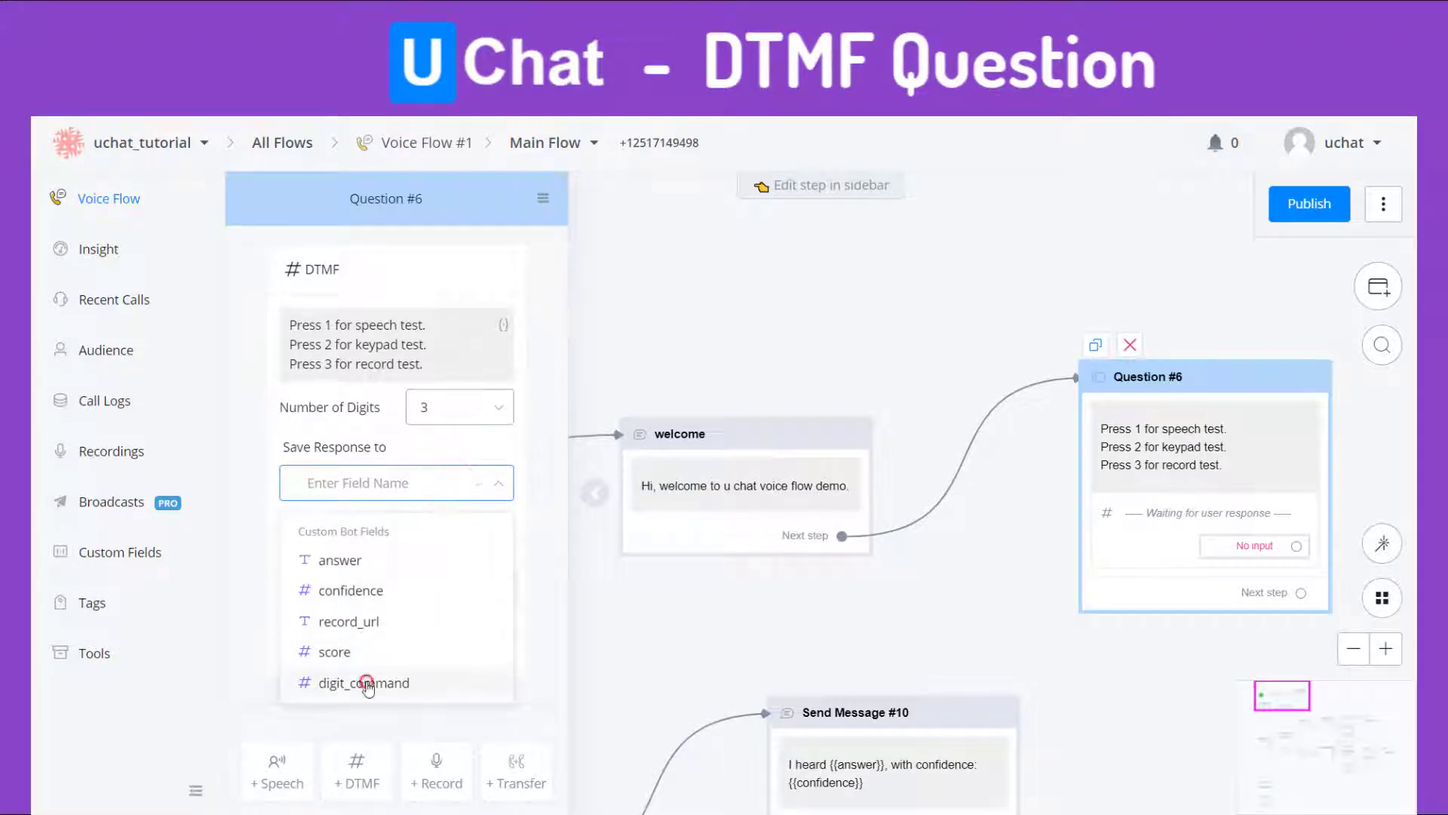
Add a quick answer to the DTMF question with answer text 1 and answer value 1.
left_click(365, 543)
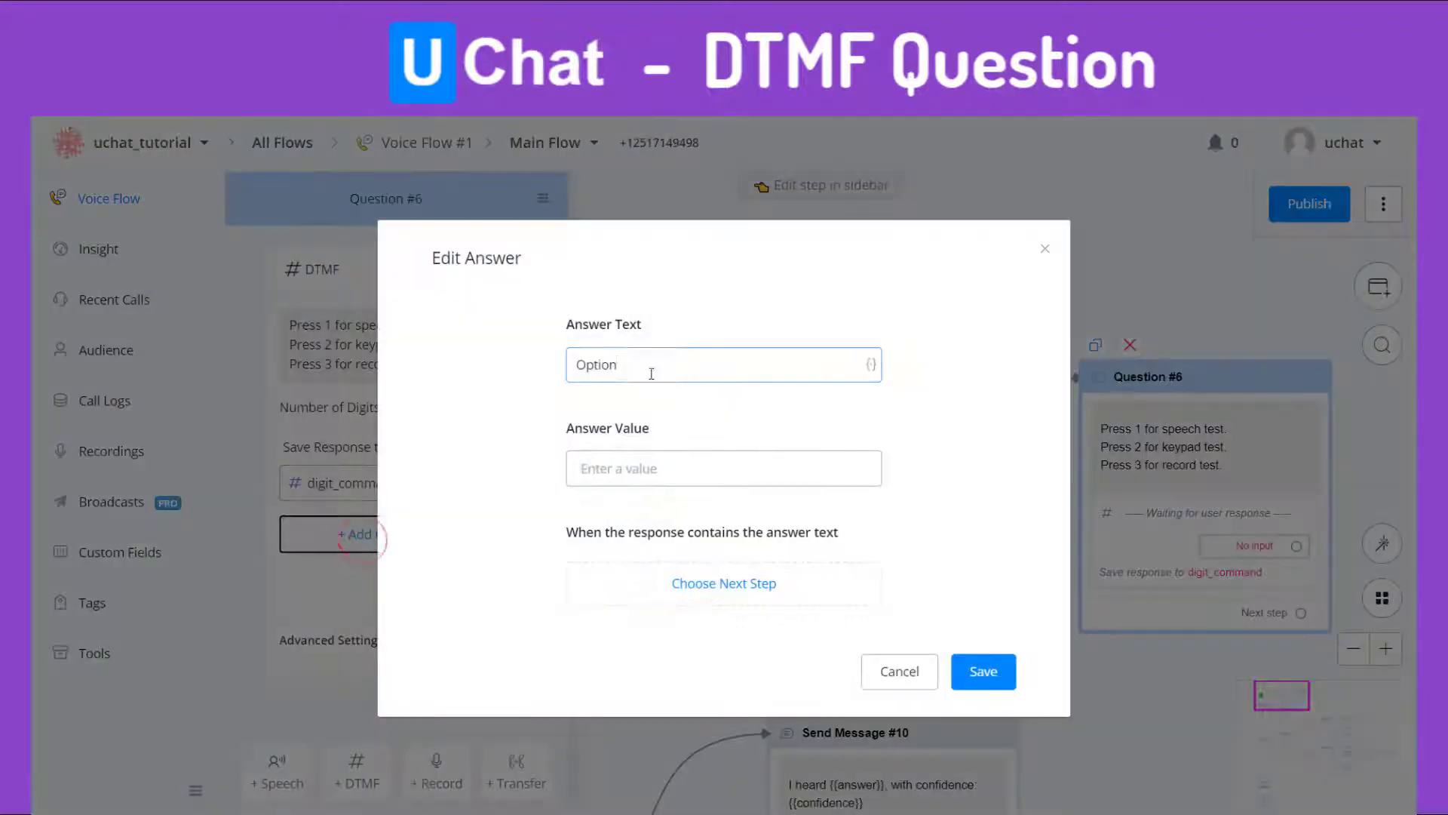
double_click(647, 372)
type("1")
left_click(598, 463)
type("1")
left_click(967, 662)
Add a second quick answer with answer text 2 and answer value 2.
left_click(478, 581)
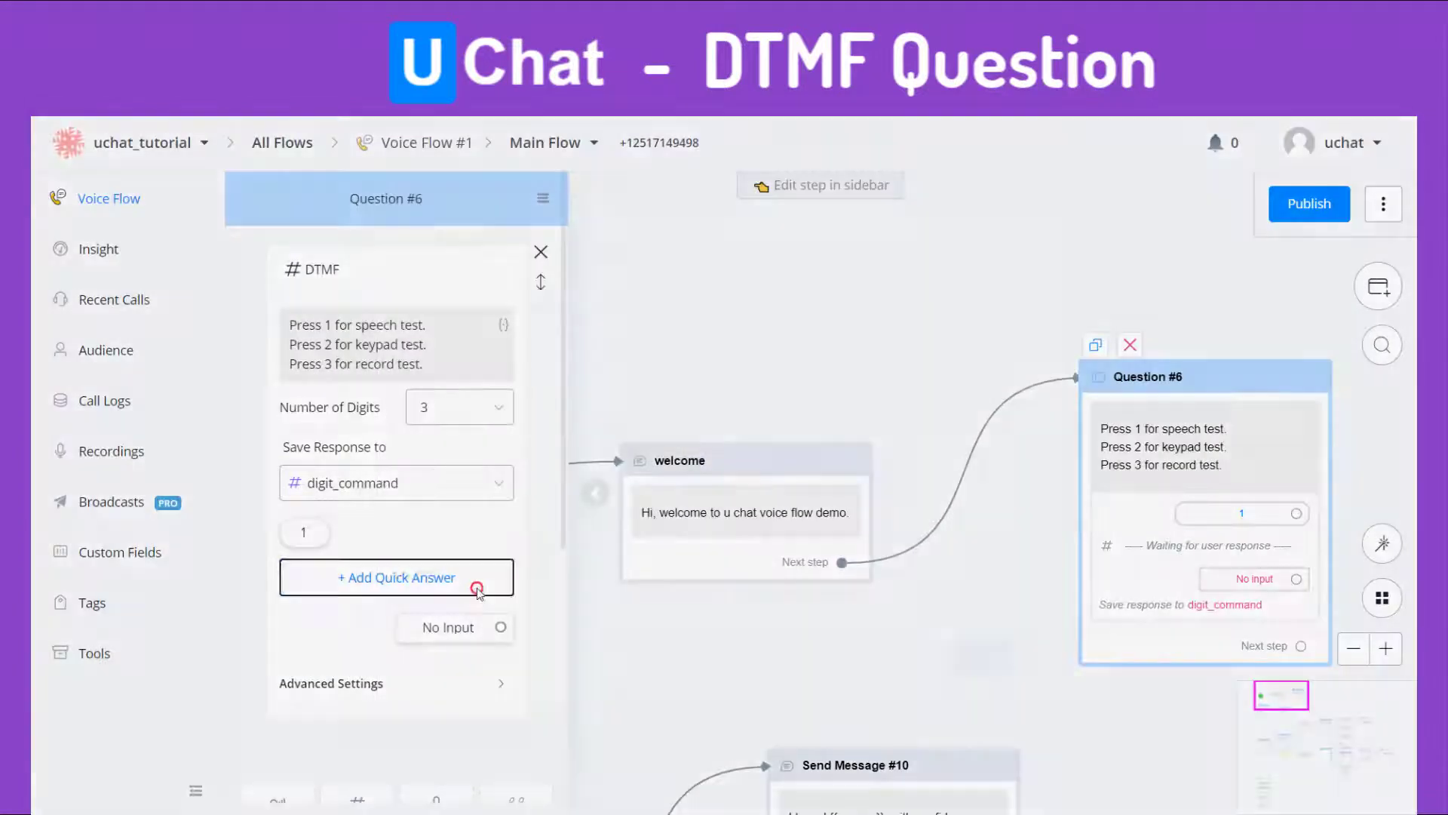
double_click(637, 362)
type("2")
left_click(599, 464)
type("2")
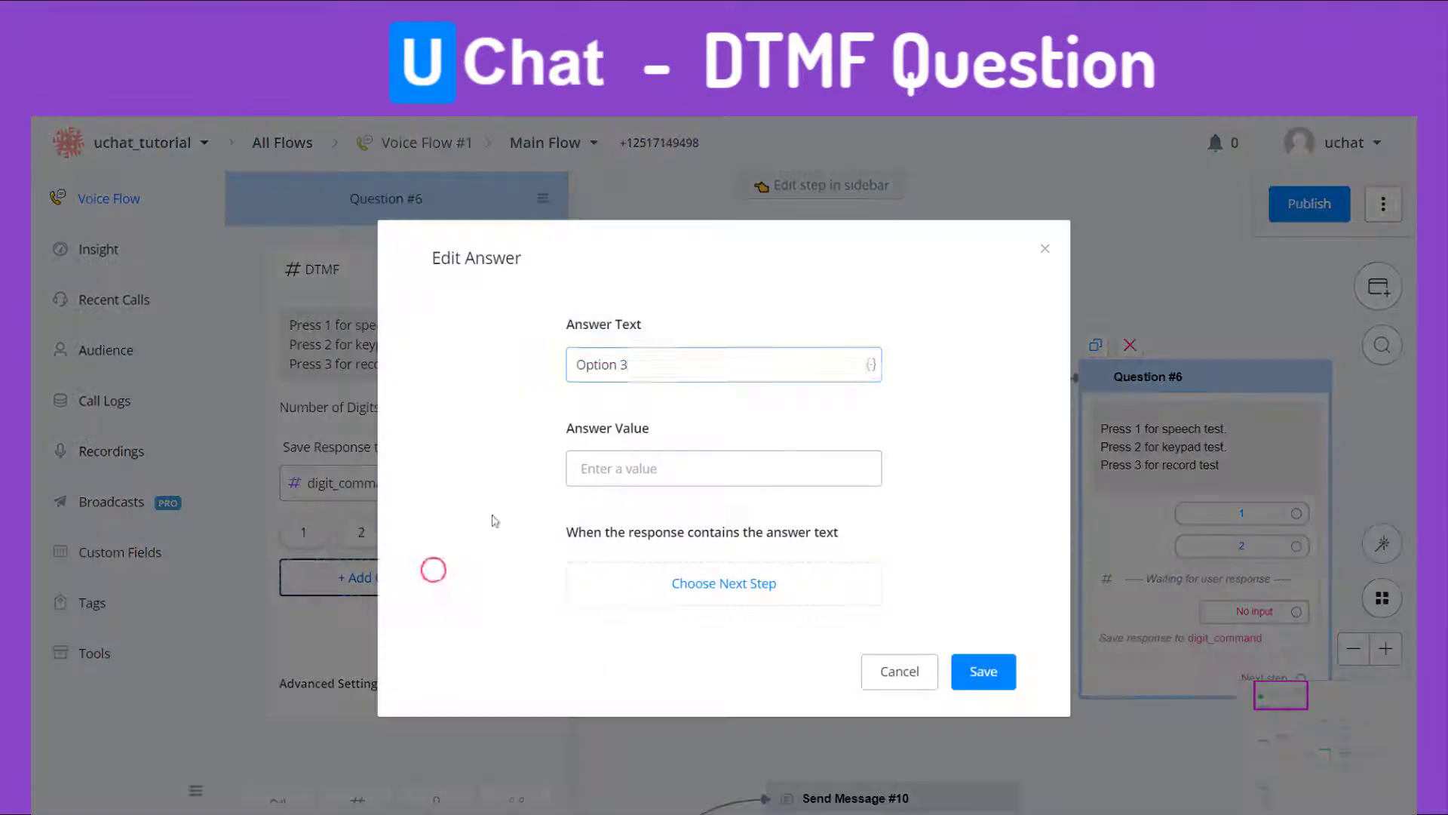
Add a third quick answer with text 3 and value 3 that leads to a new Send Message step.
triple_click(650, 362)
type("3")
left_click(649, 466)
type("3")
left_click(647, 578)
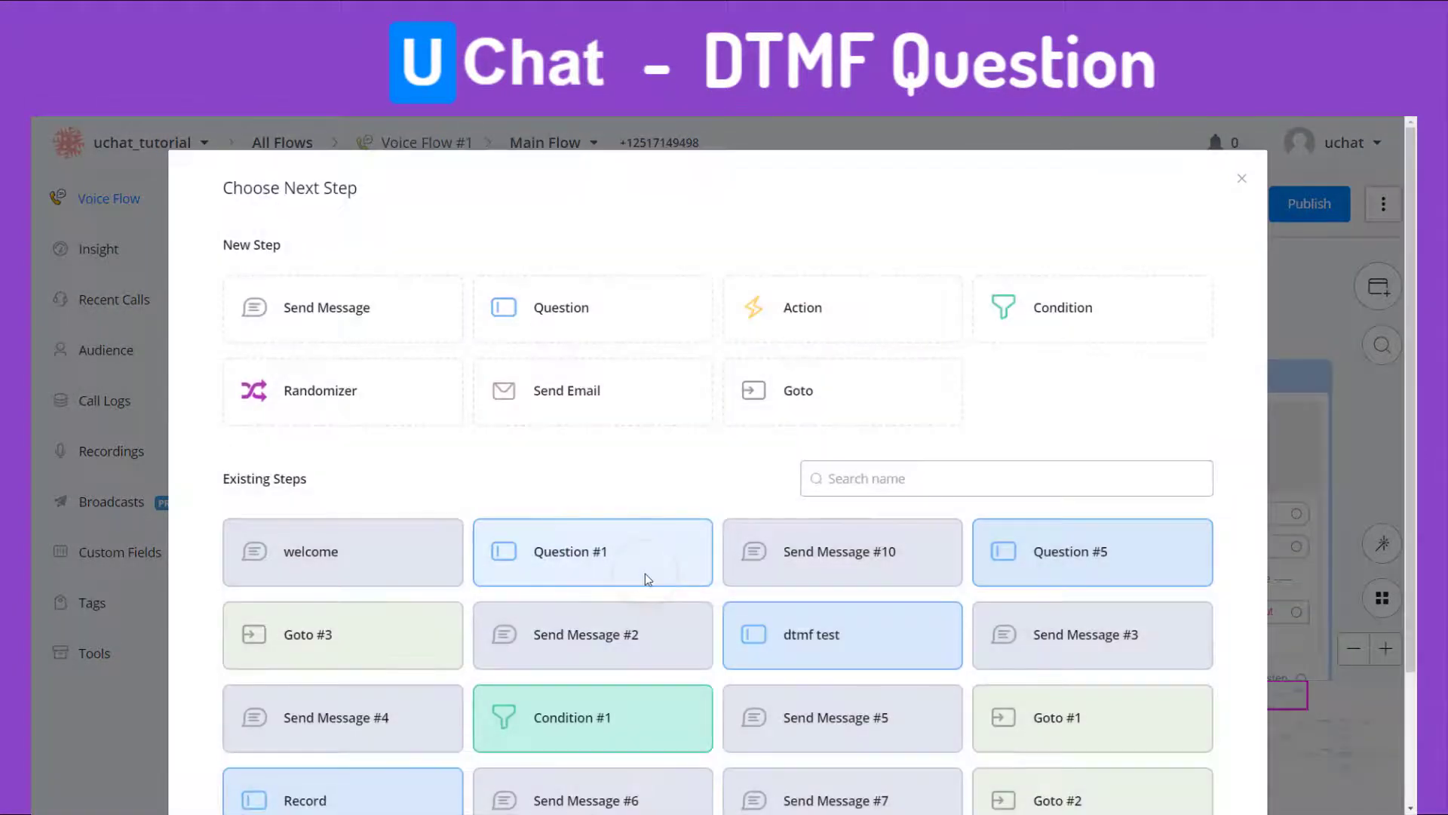
left_click(428, 305)
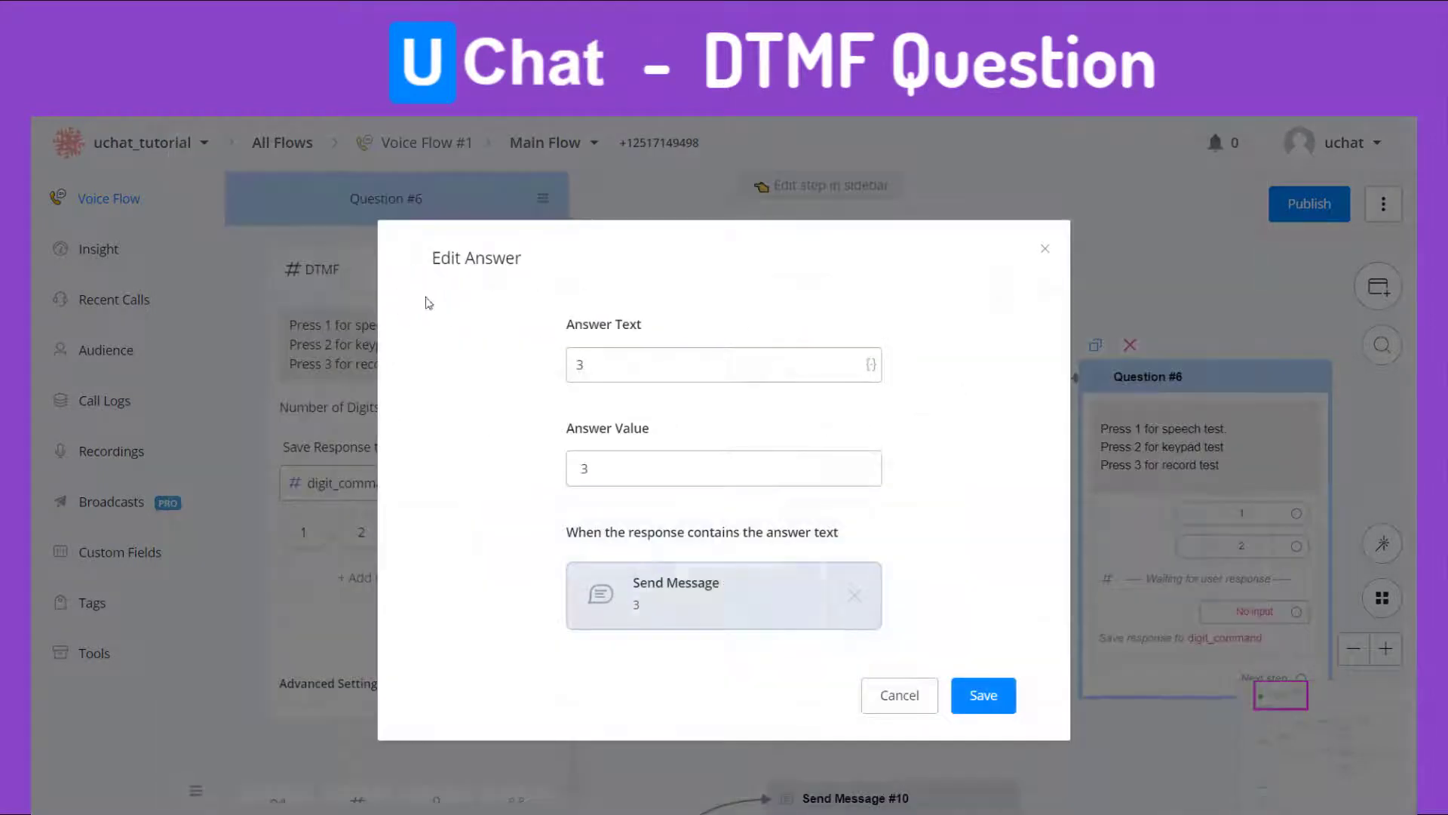
left_click(964, 711)
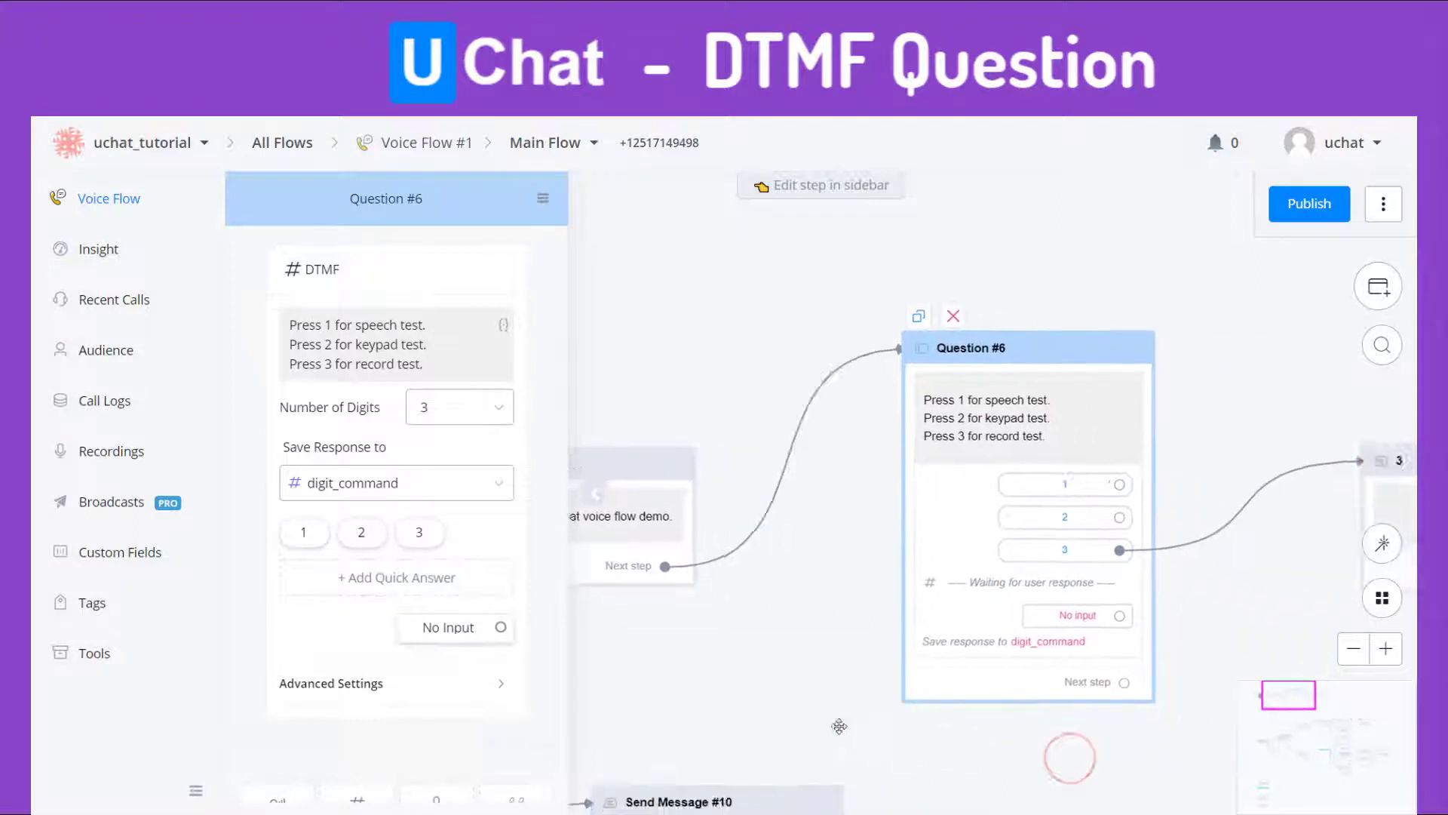
Add the text "Let's make a record test" to the message step linked to quick answer 3.
left_click(1167, 519)
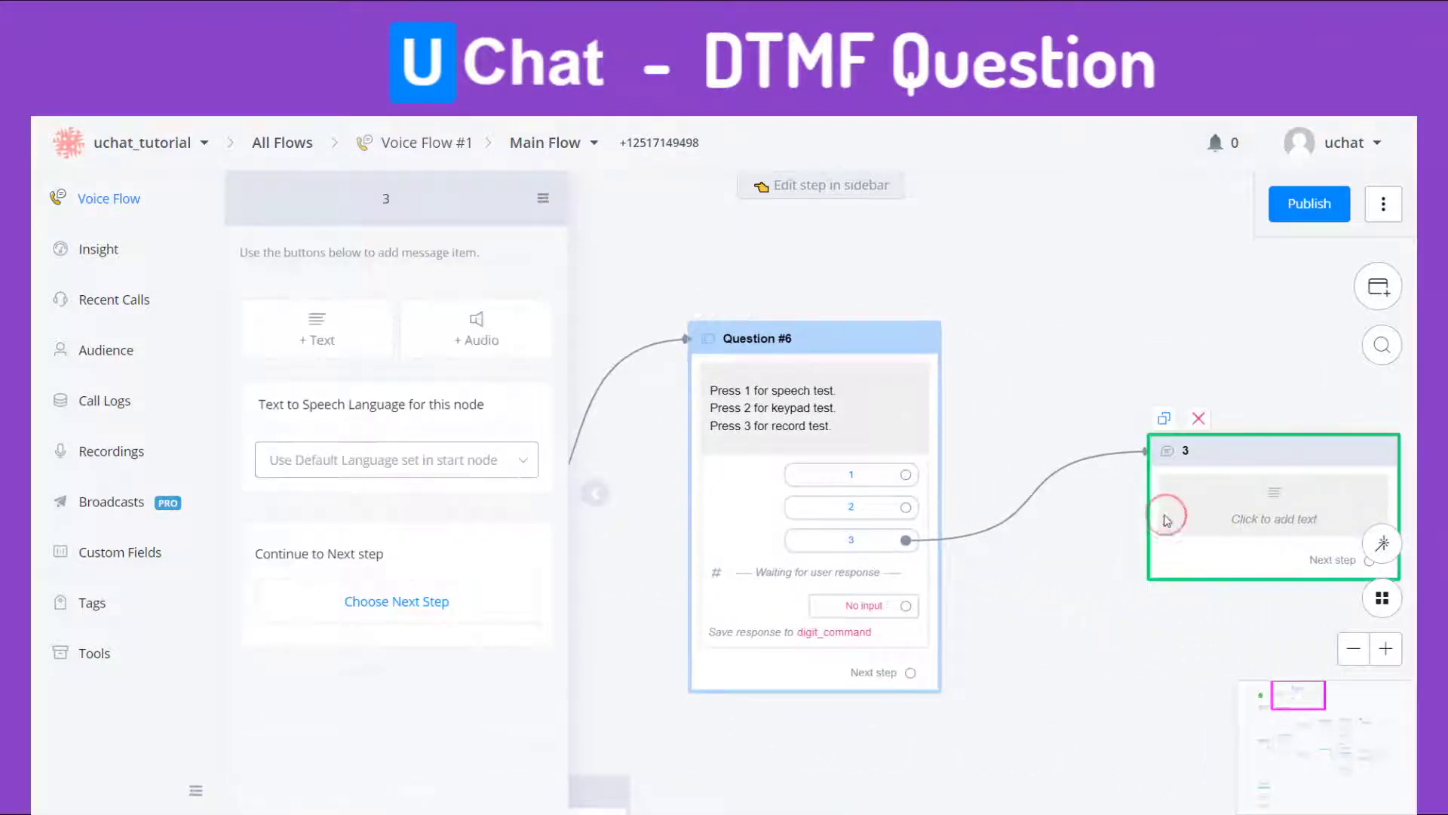
left_click(318, 332)
type("Let's make a record test")
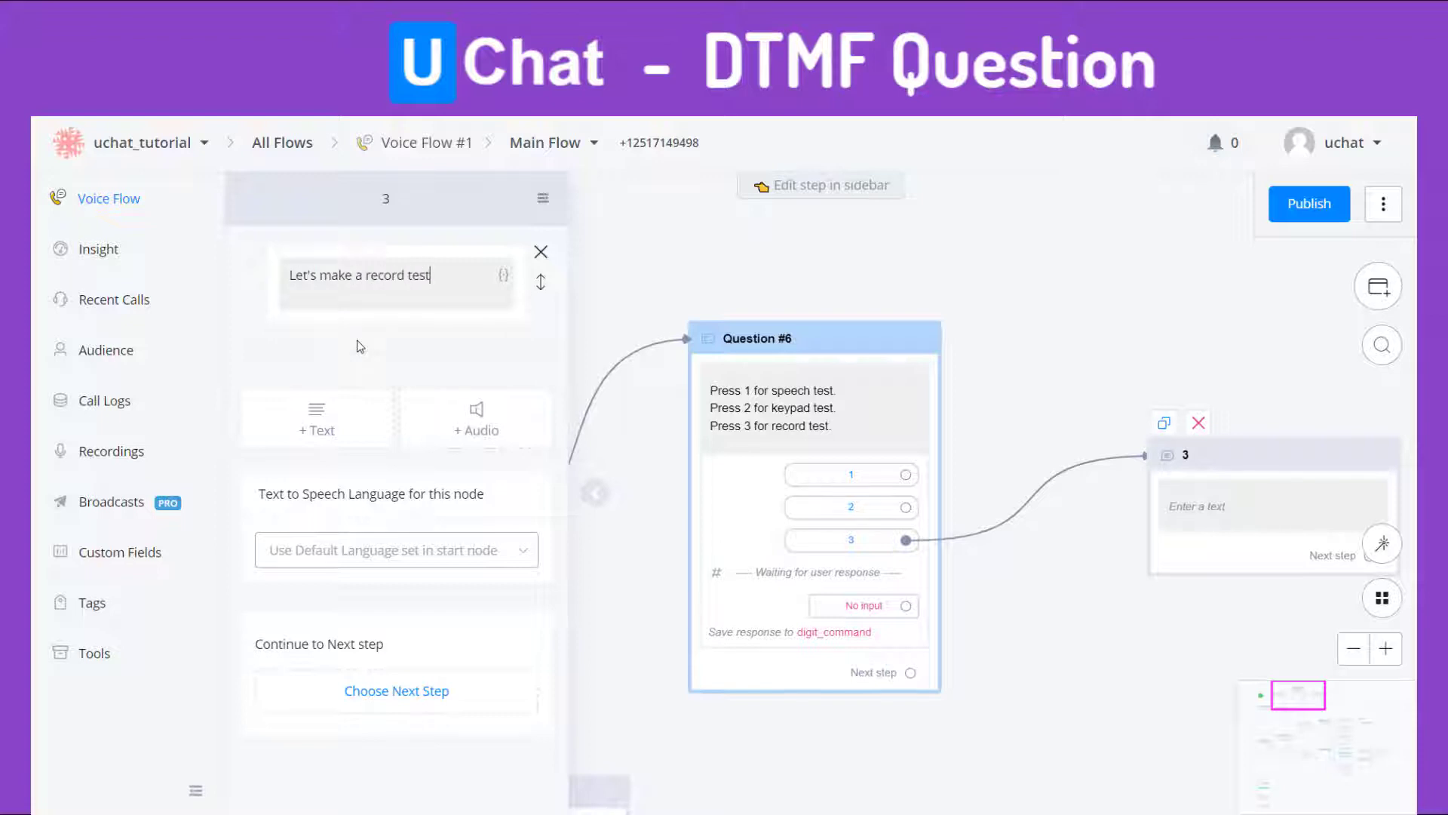
Set the text-to-speech language of the message step for quick answer 3 to English (India) and publish the flow.
left_click(483, 549)
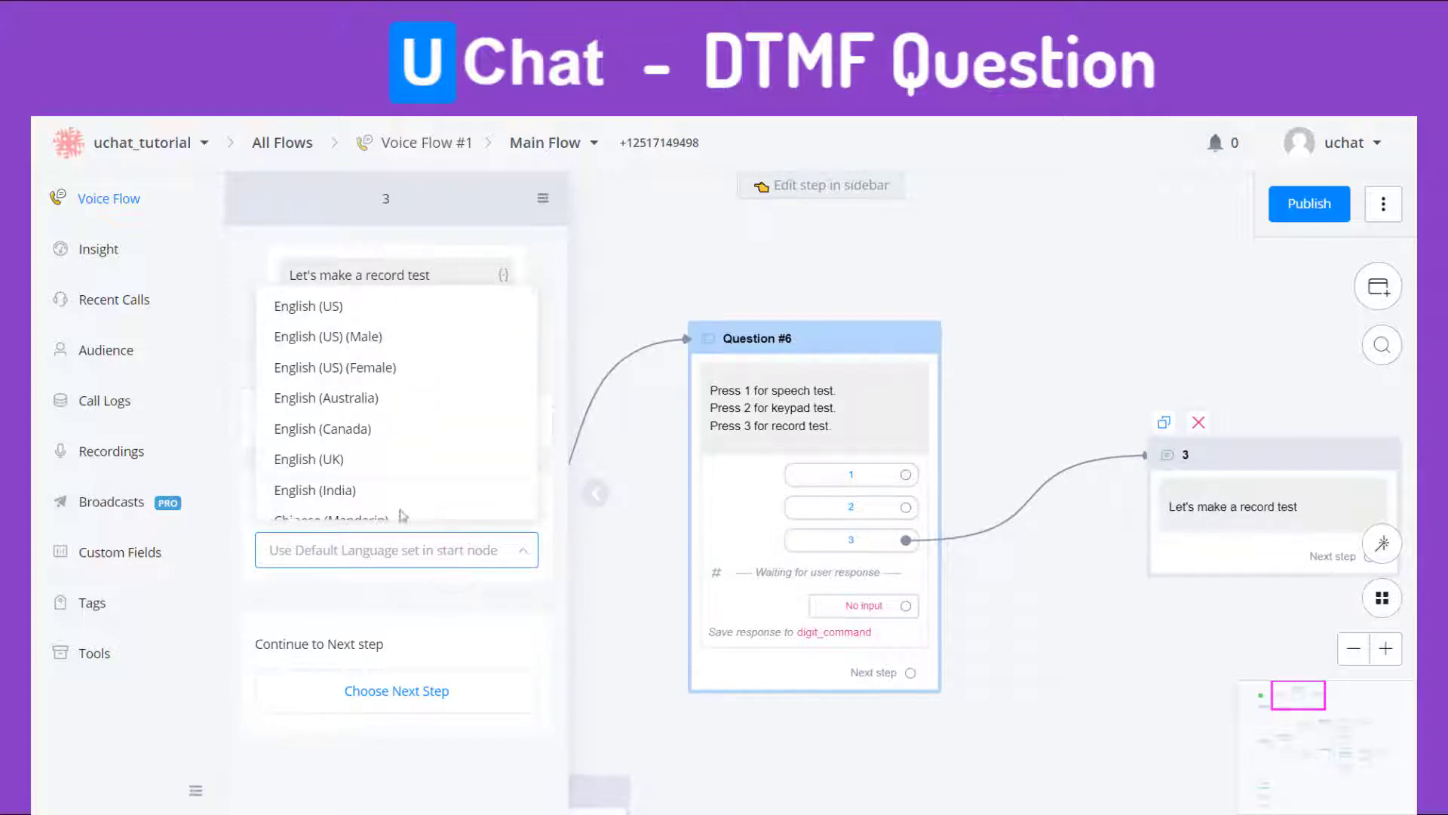
left_click(377, 489)
left_click(1290, 212)
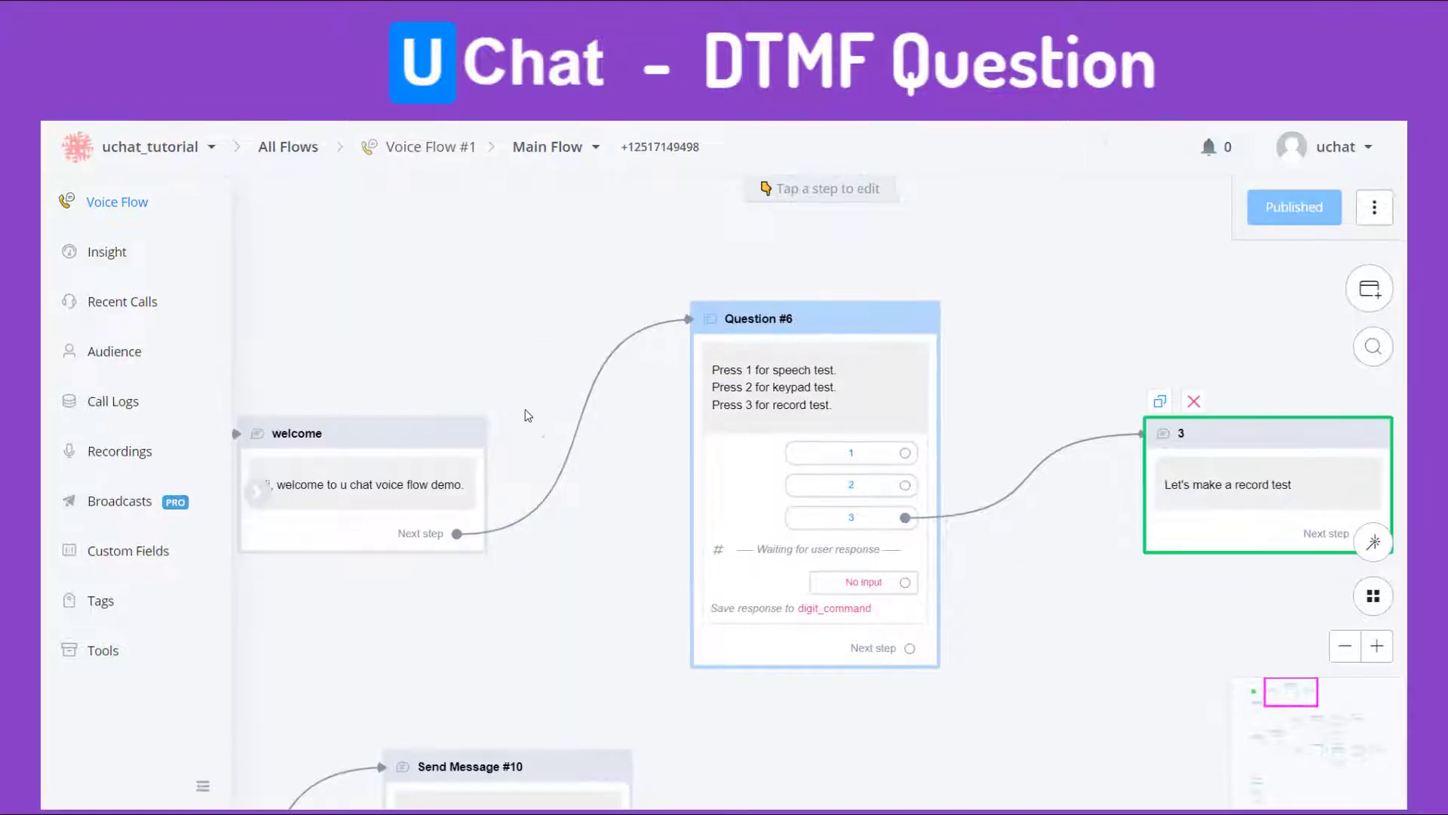
Examine the path from the welcome message through the keypad question to the record test message on the canvas.
scroll(527, 414, "down", 3)
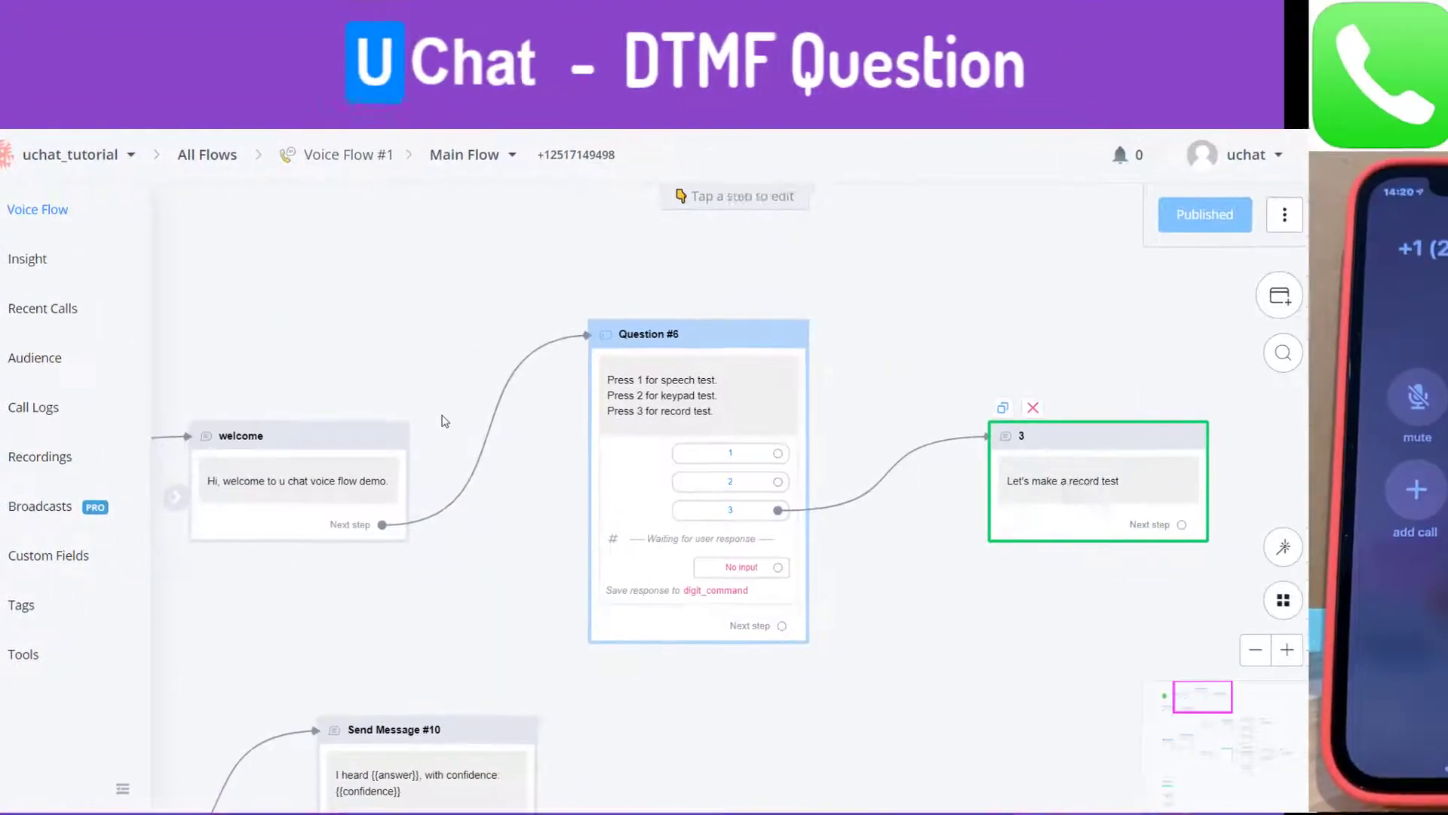
left_click_drag(483, 354, 661, 324)
scroll(348, 349, "up", 3)
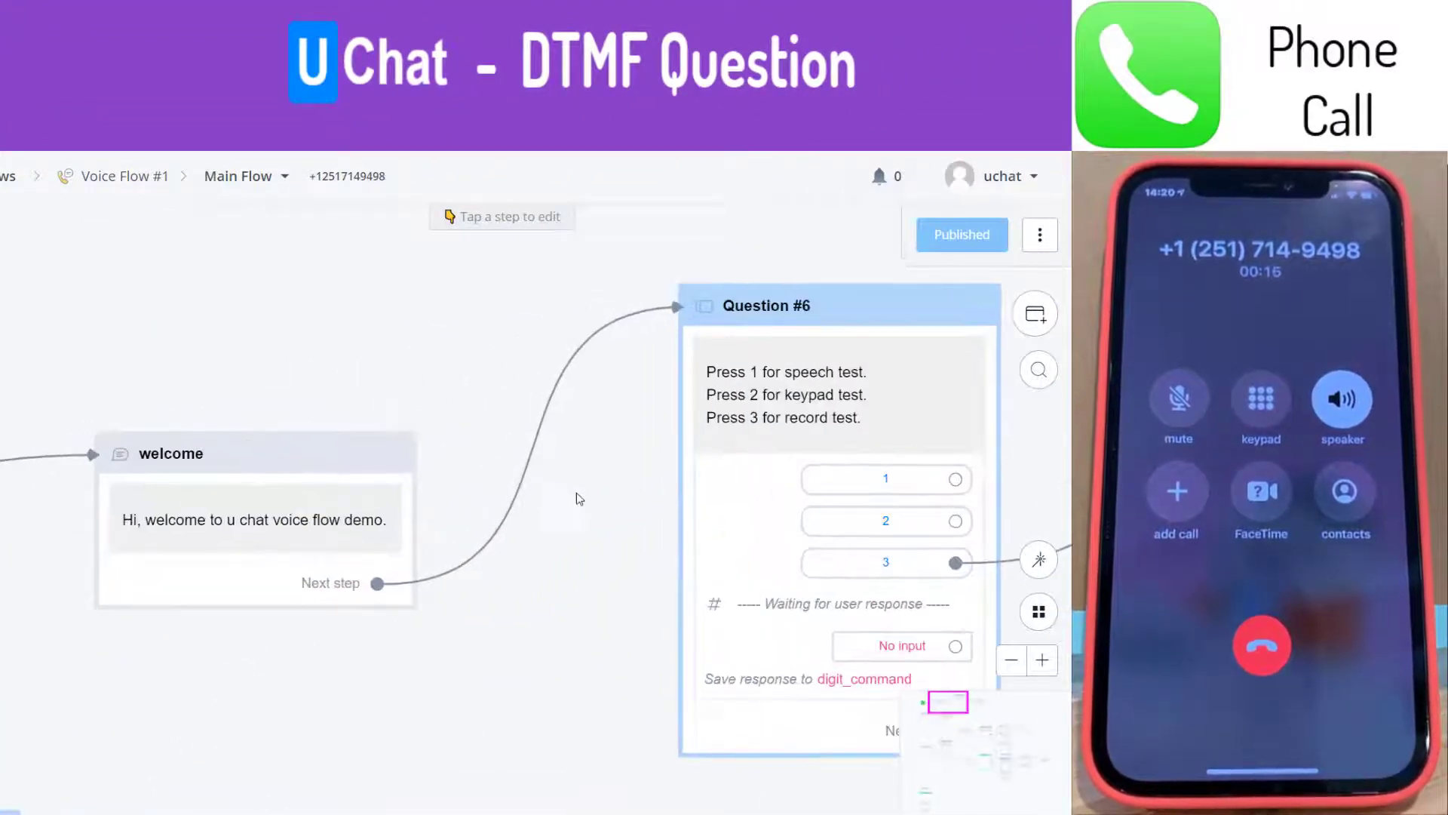
left_click_drag(575, 495, 186, 496)
scroll(412, 486, "up", 2)
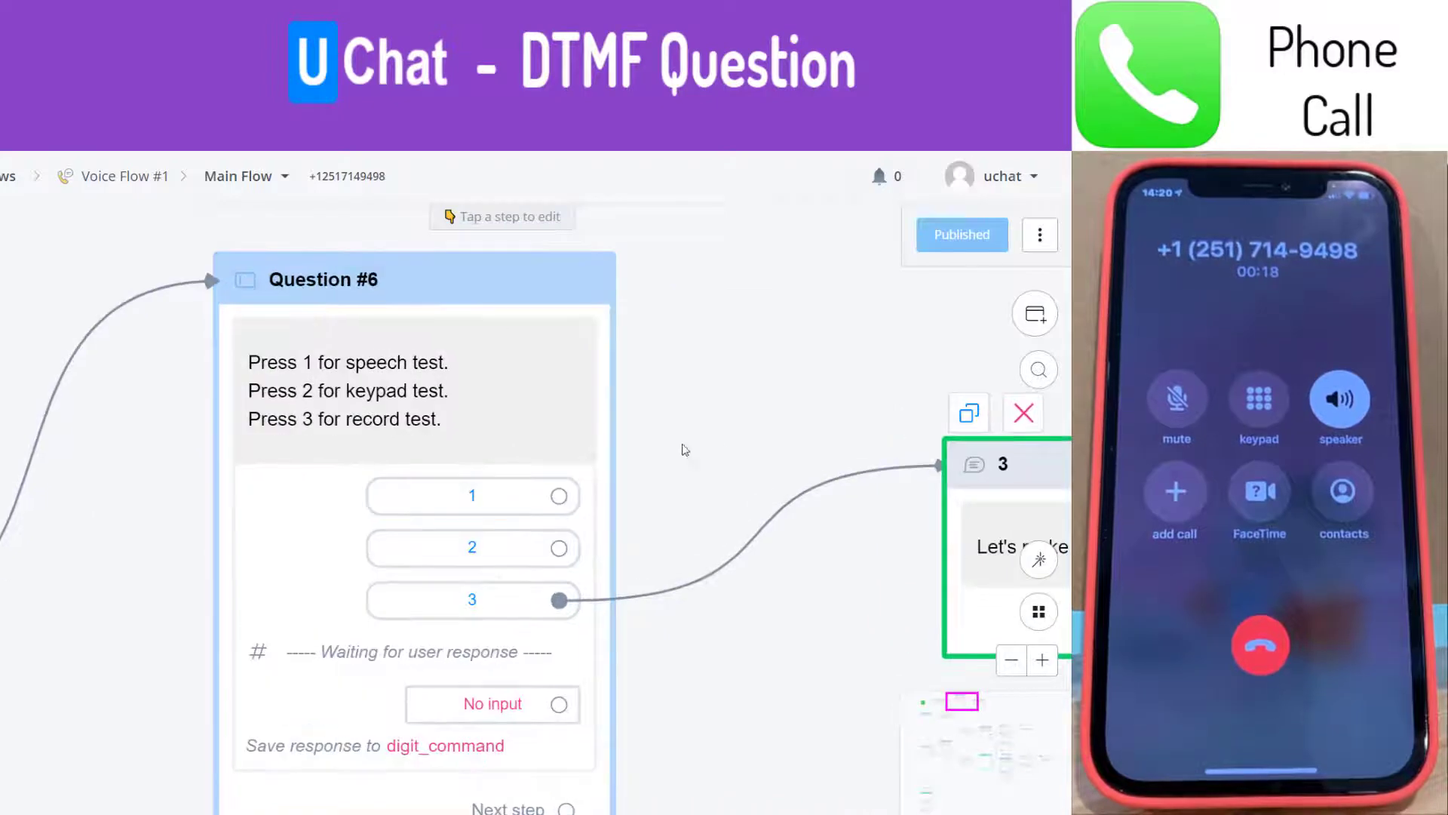
left_click_drag(721, 438, 704, 406)
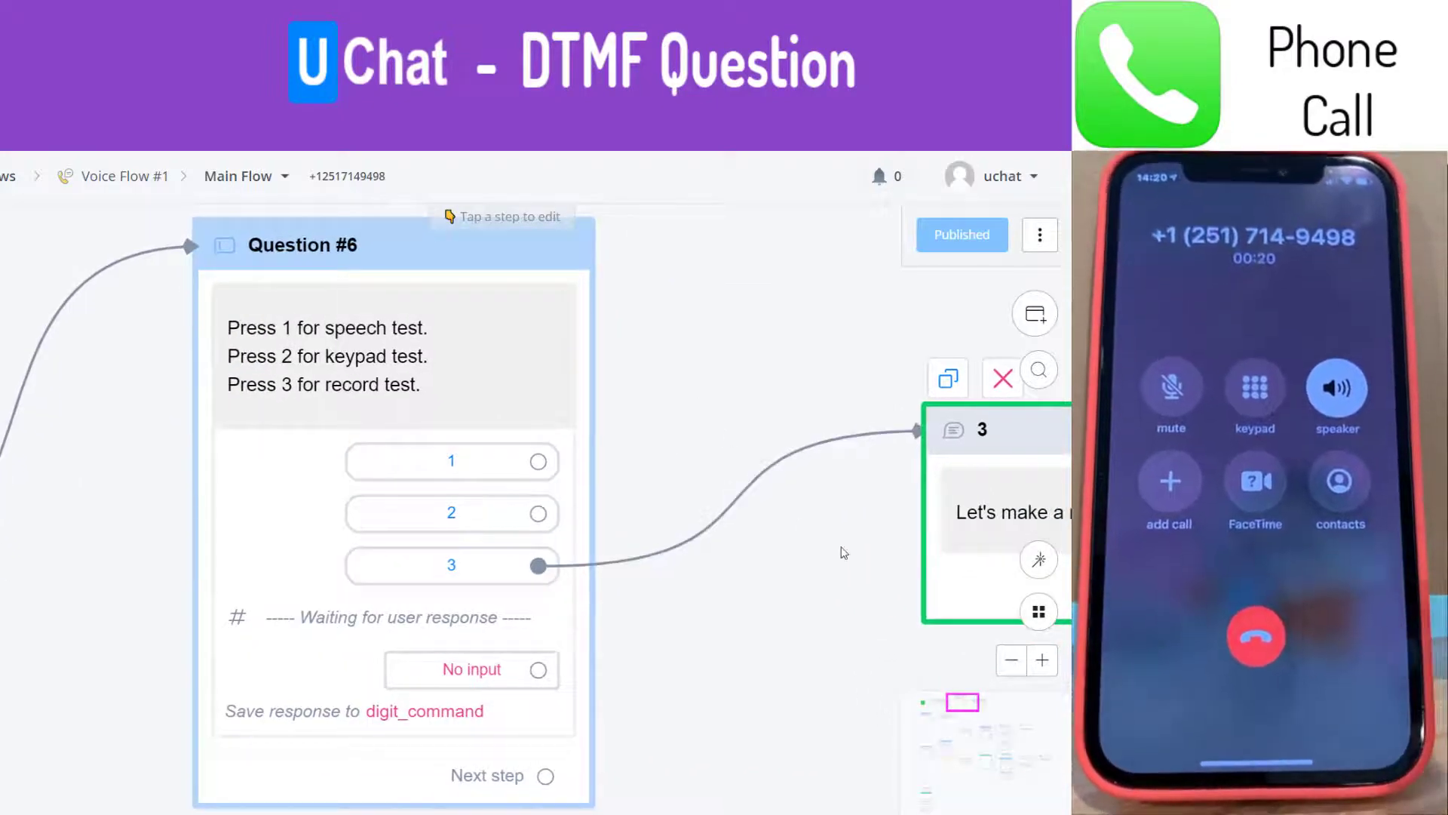
left_click_drag(842, 546, 761, 555)
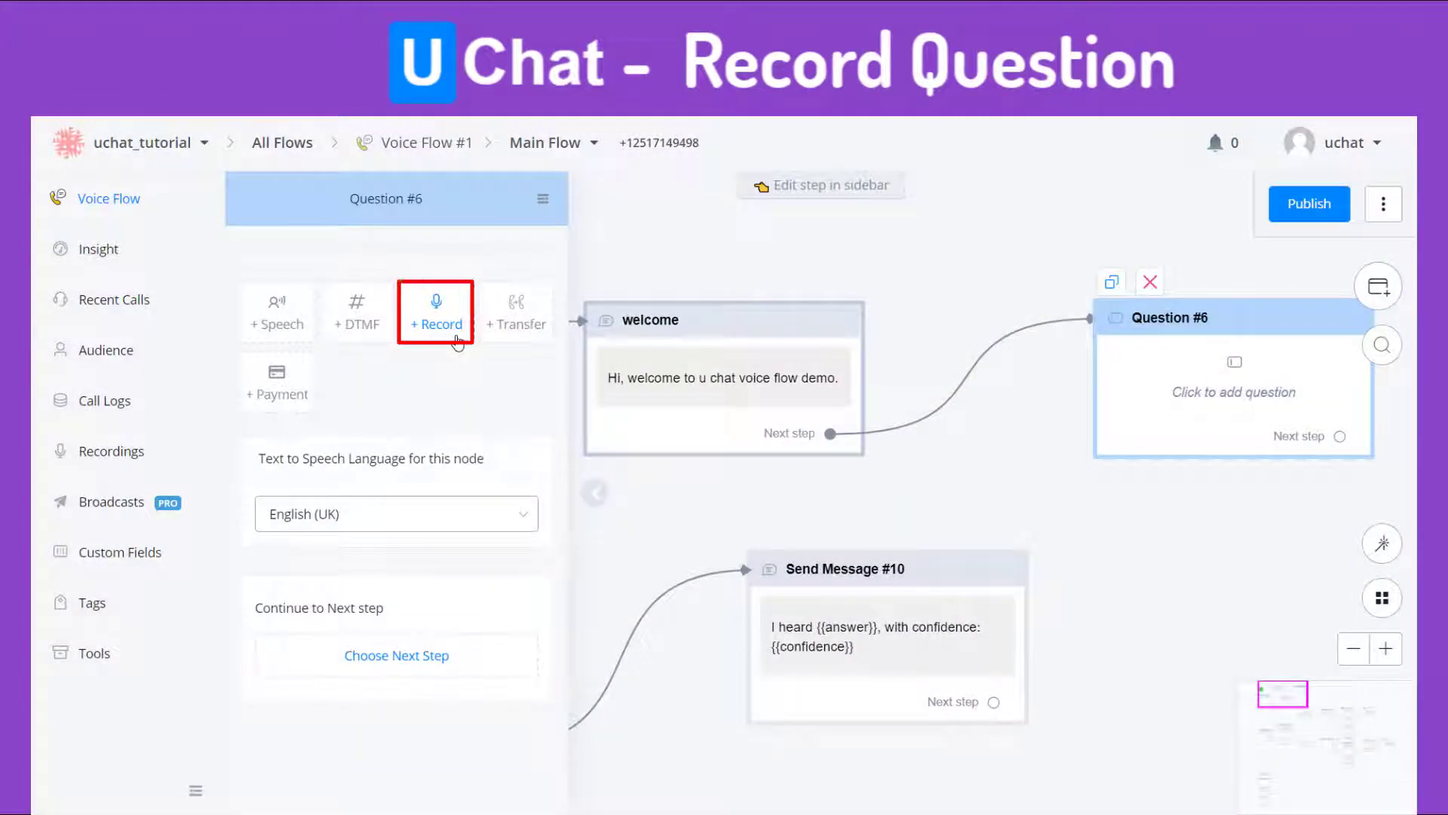
Add a Record question reading "This is a record test, please leave your message after beep. press hash key when you finish." saving its URL to answer.
left_click(456, 341)
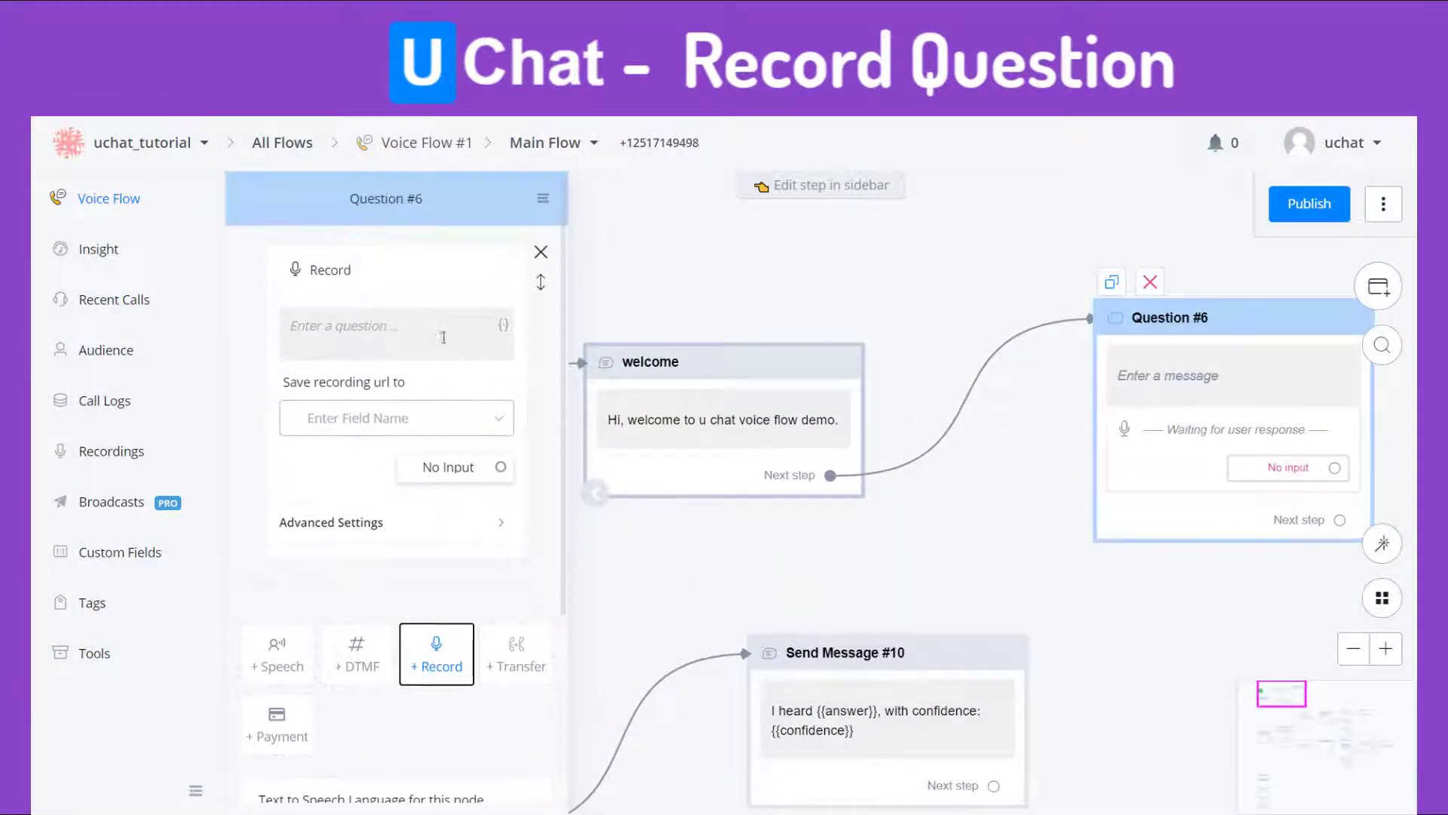
left_click(441, 337)
type("This is a record test, please leave your message after beep. press hash key when you finish.")
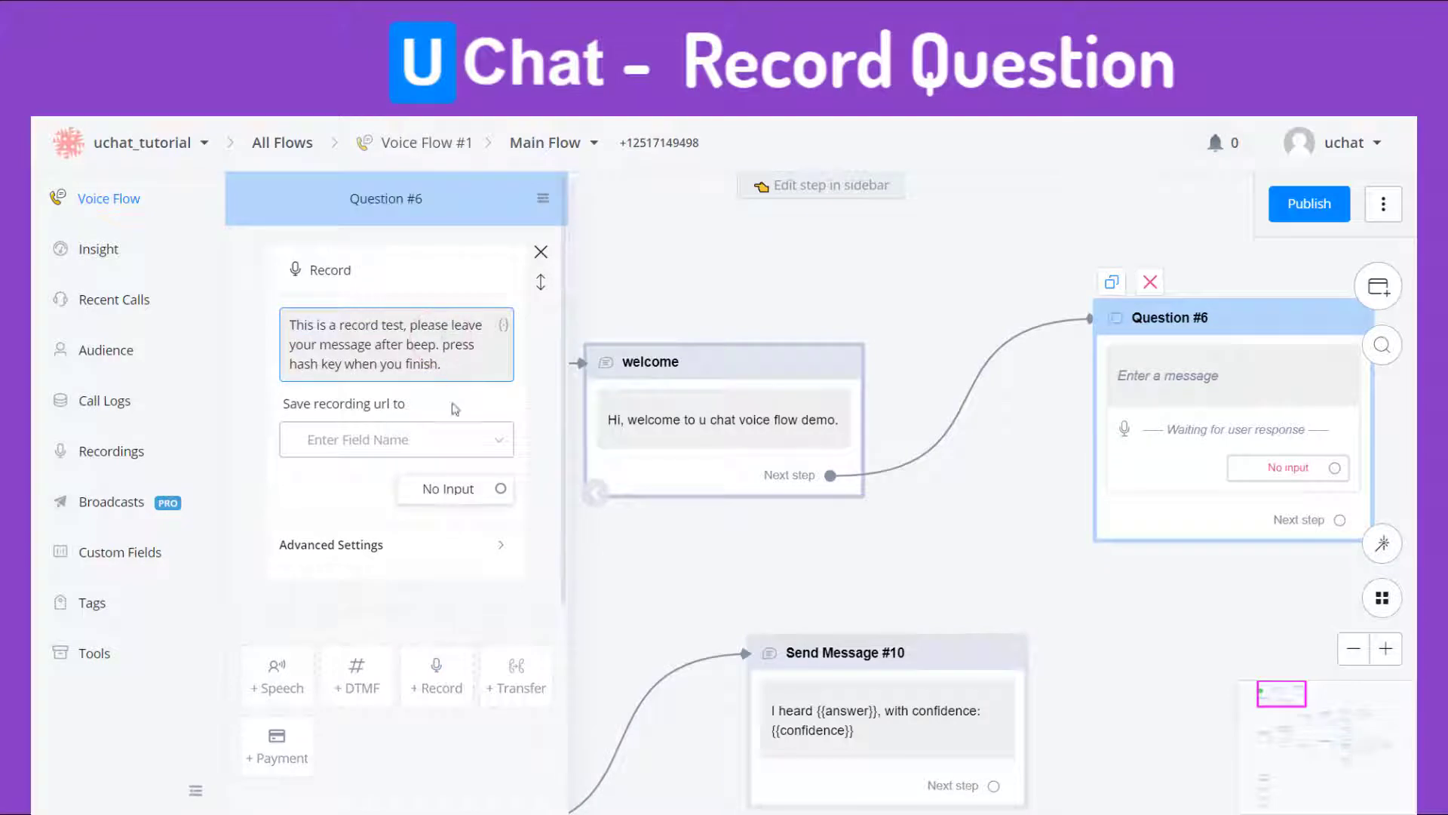
left_click(455, 408)
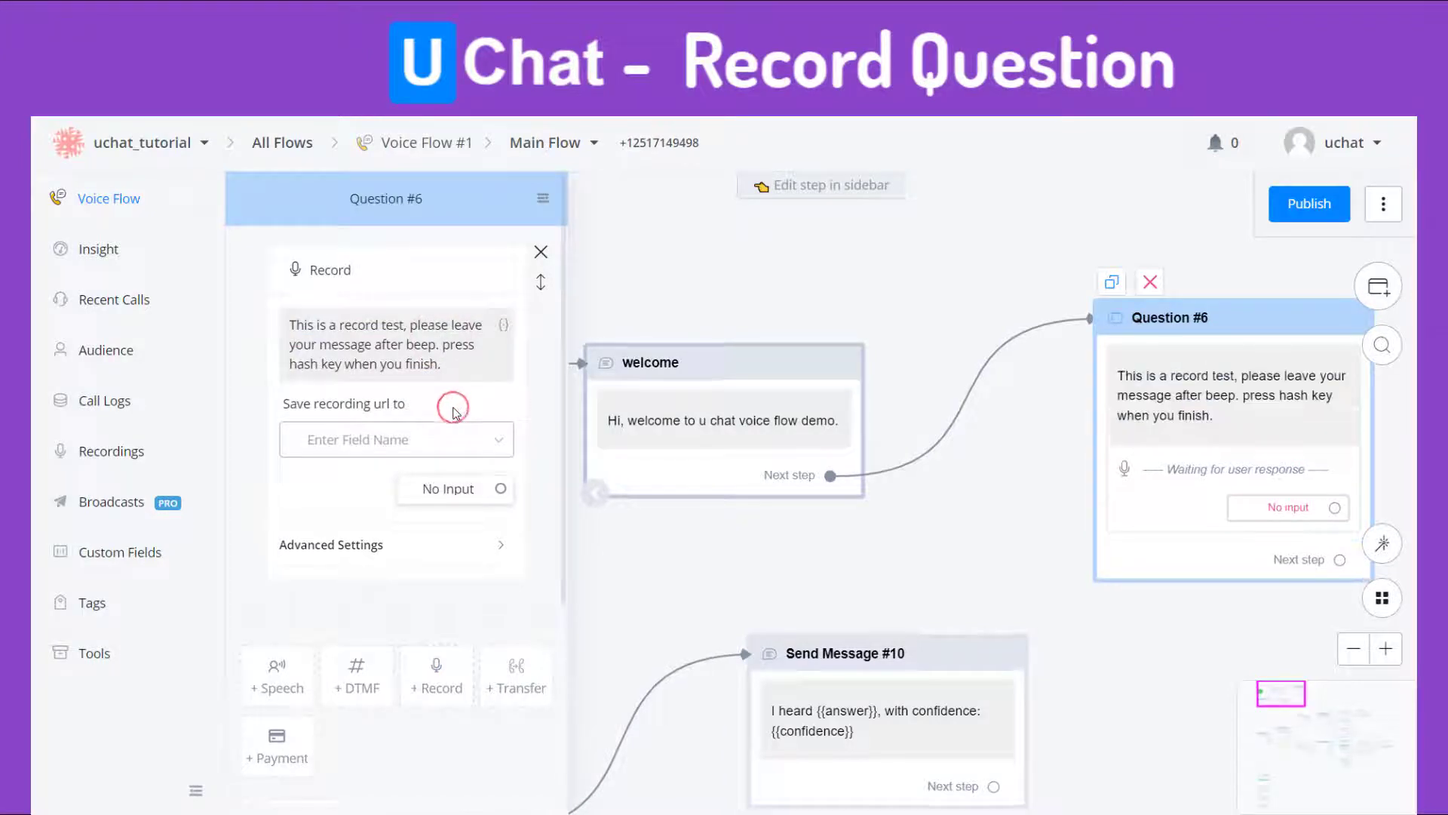
left_click(415, 446)
left_click(345, 515)
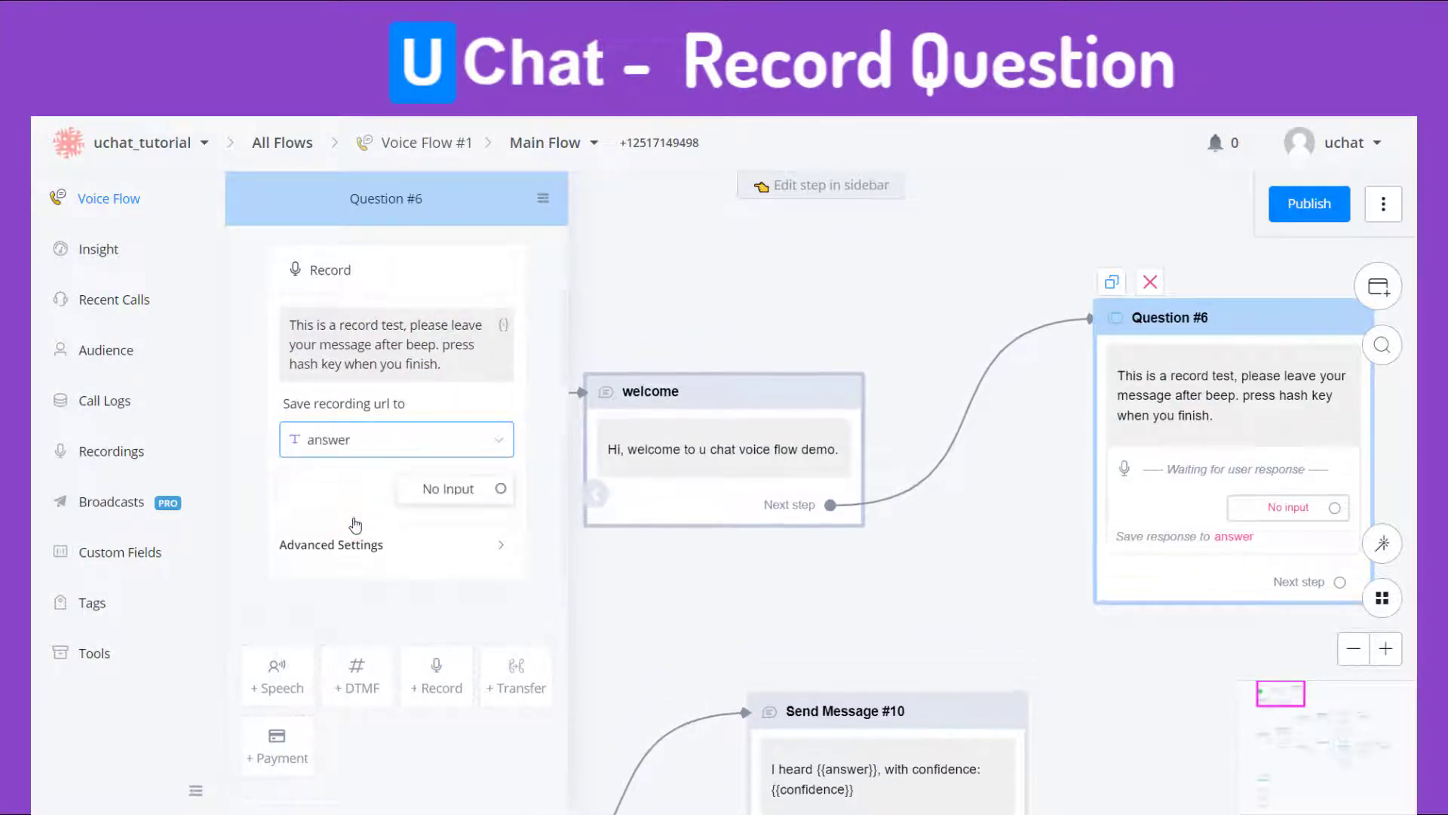
In the record question's advanced settings, choose # as the stop key and set the maximum record duration to 60 Seconds.
left_click(370, 544)
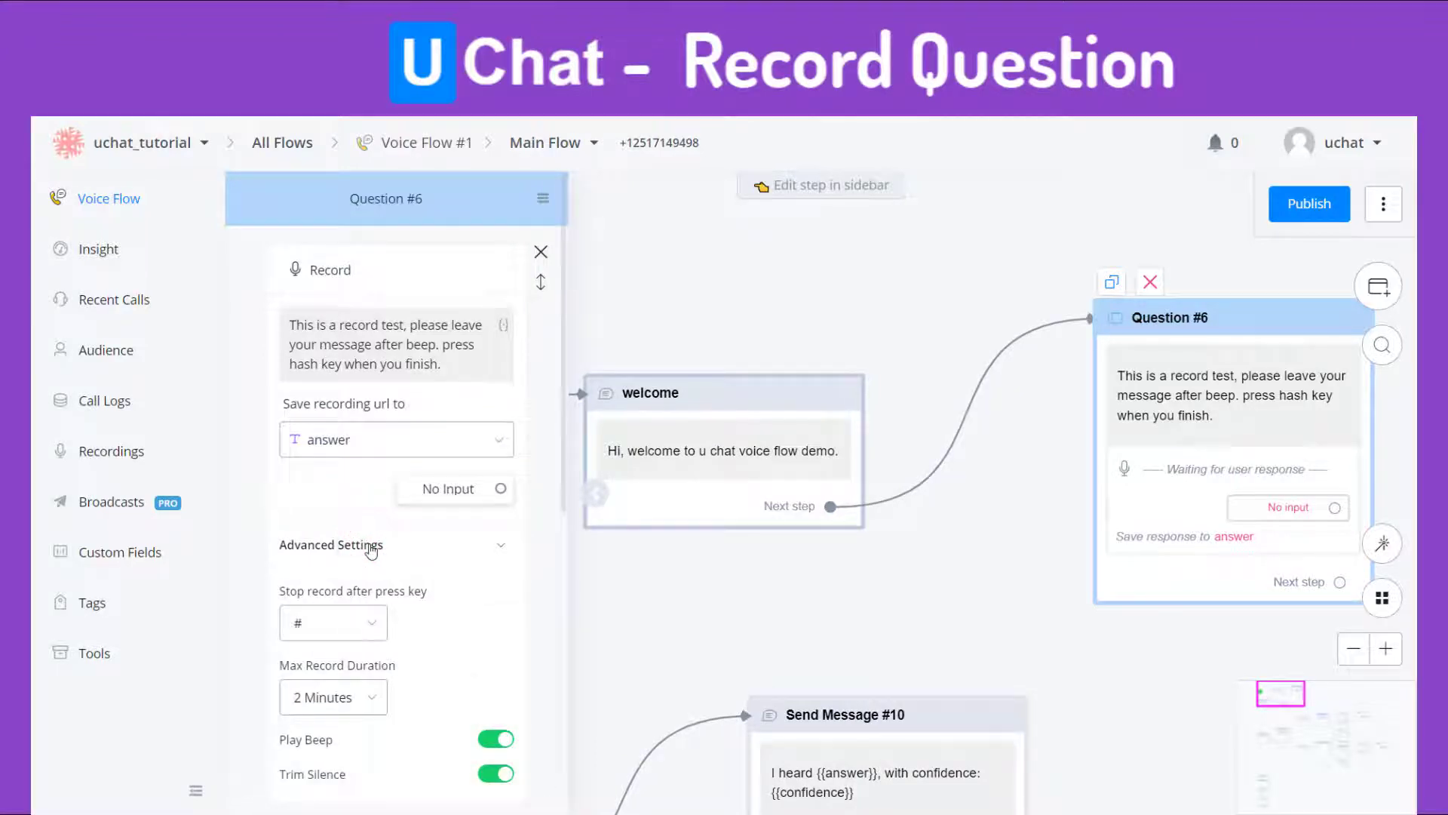
scroll(370, 551, "down", 2)
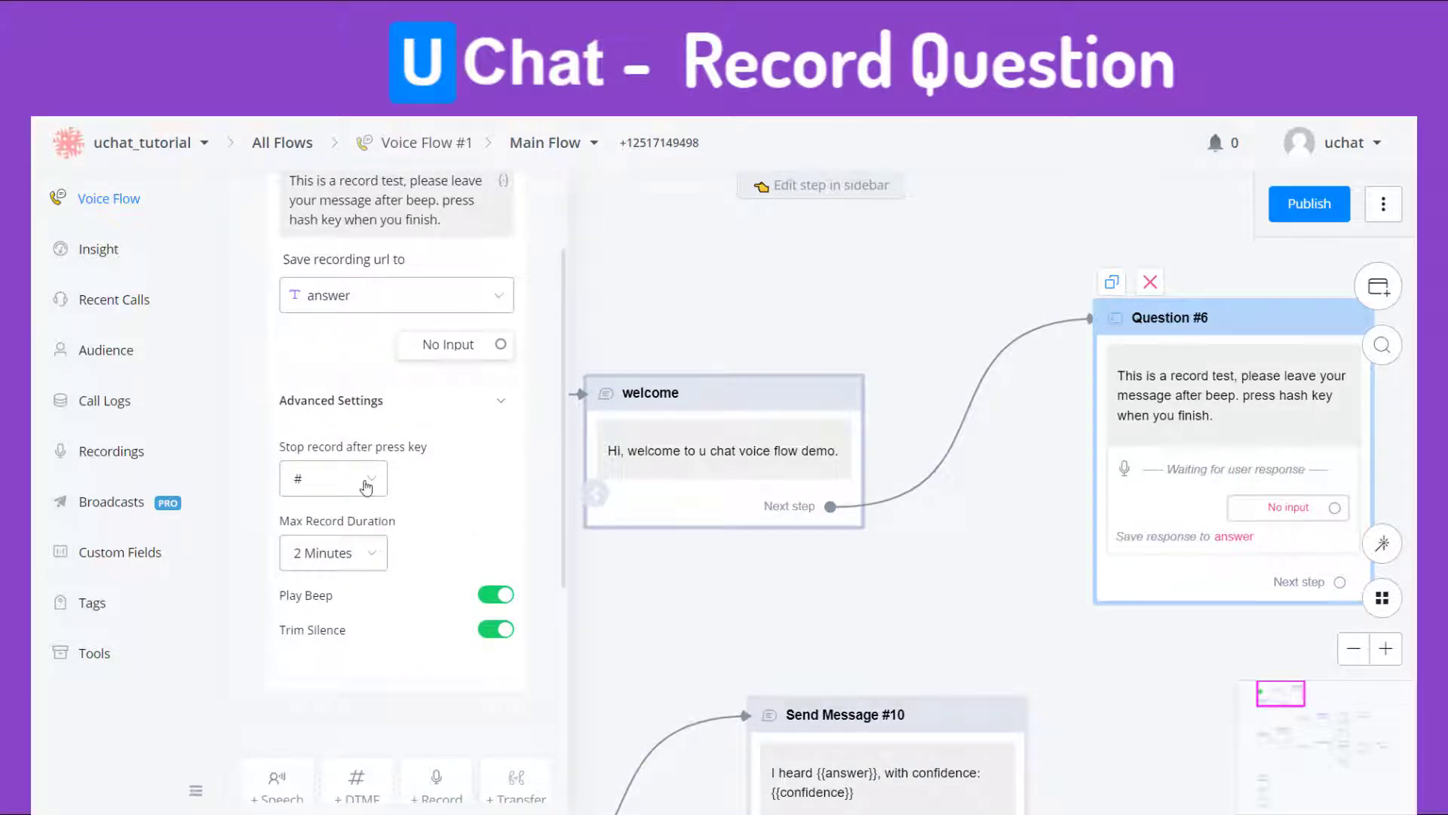
left_click(365, 484)
scroll(343, 573, "down", 2)
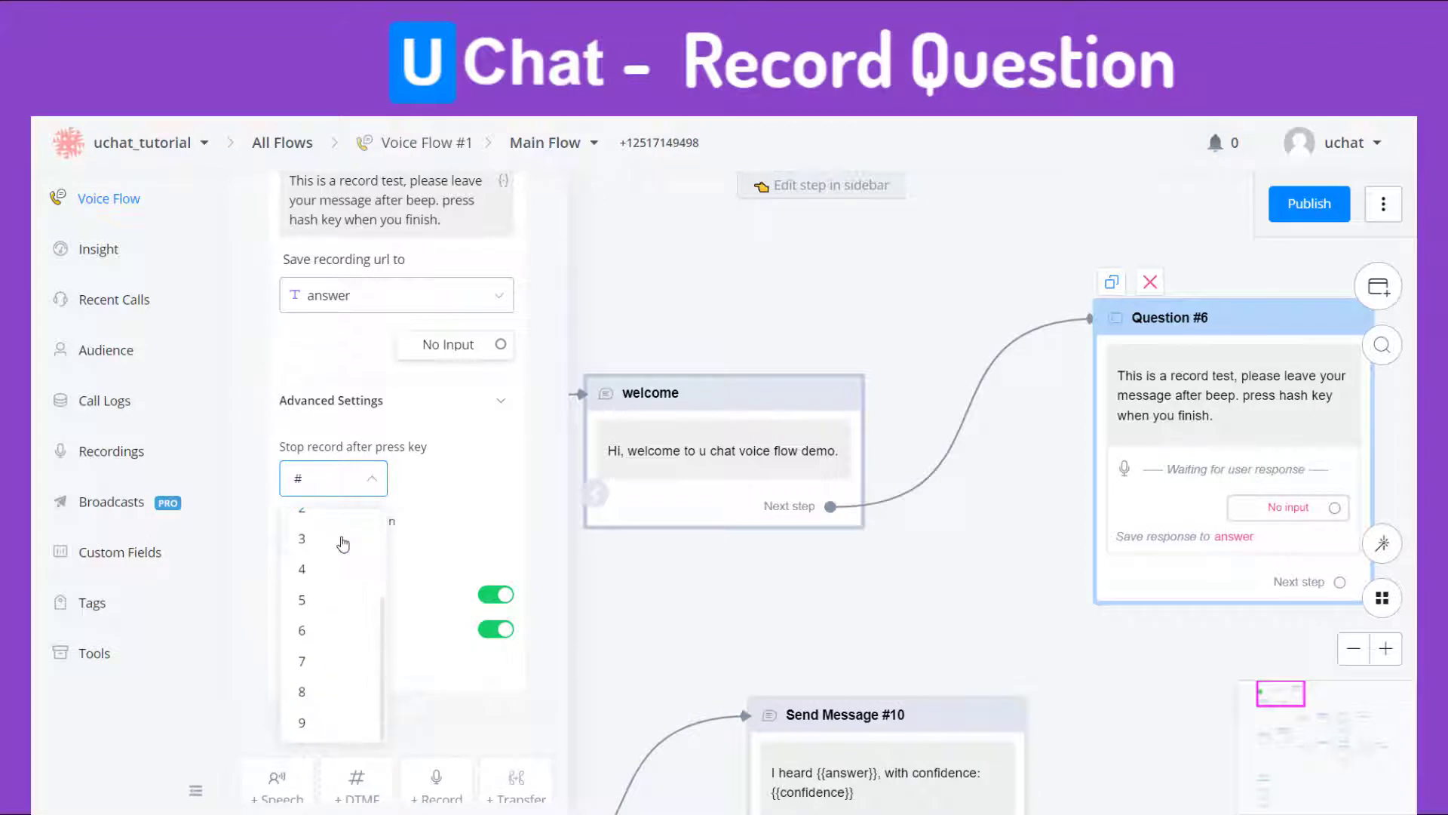
scroll(343, 558, "up", 2)
left_click(342, 537)
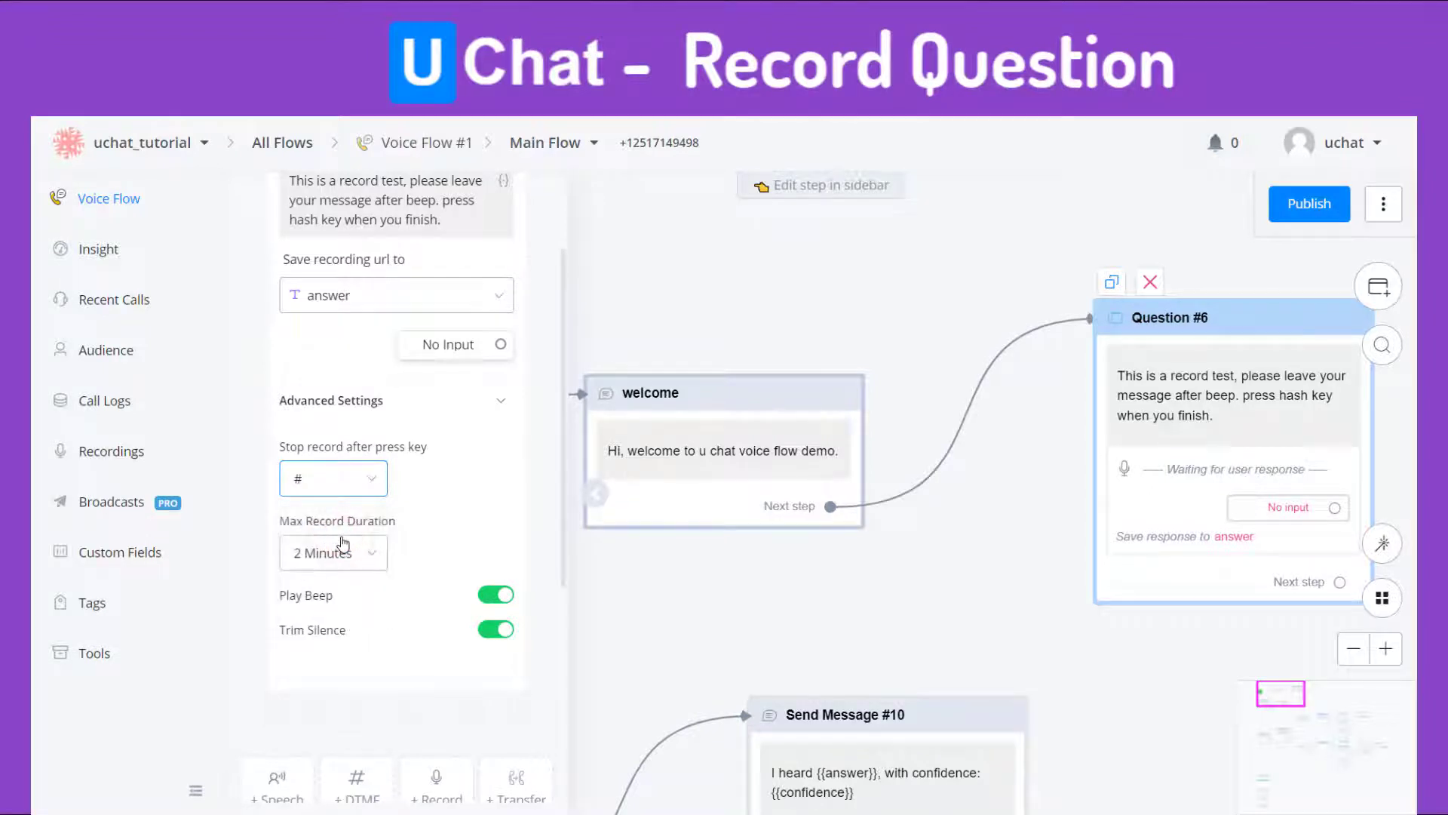
left_click(342, 557)
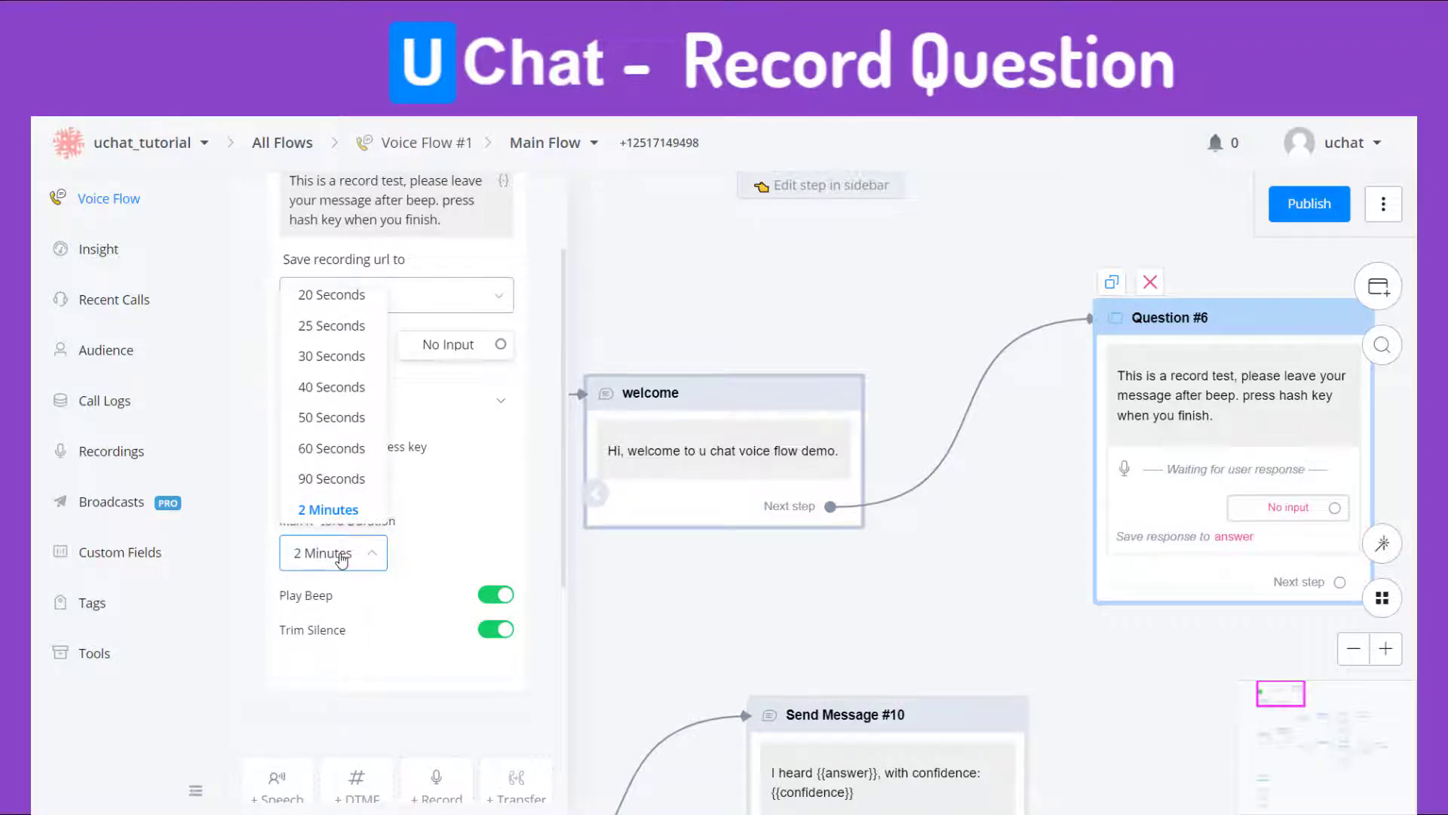
left_click(351, 451)
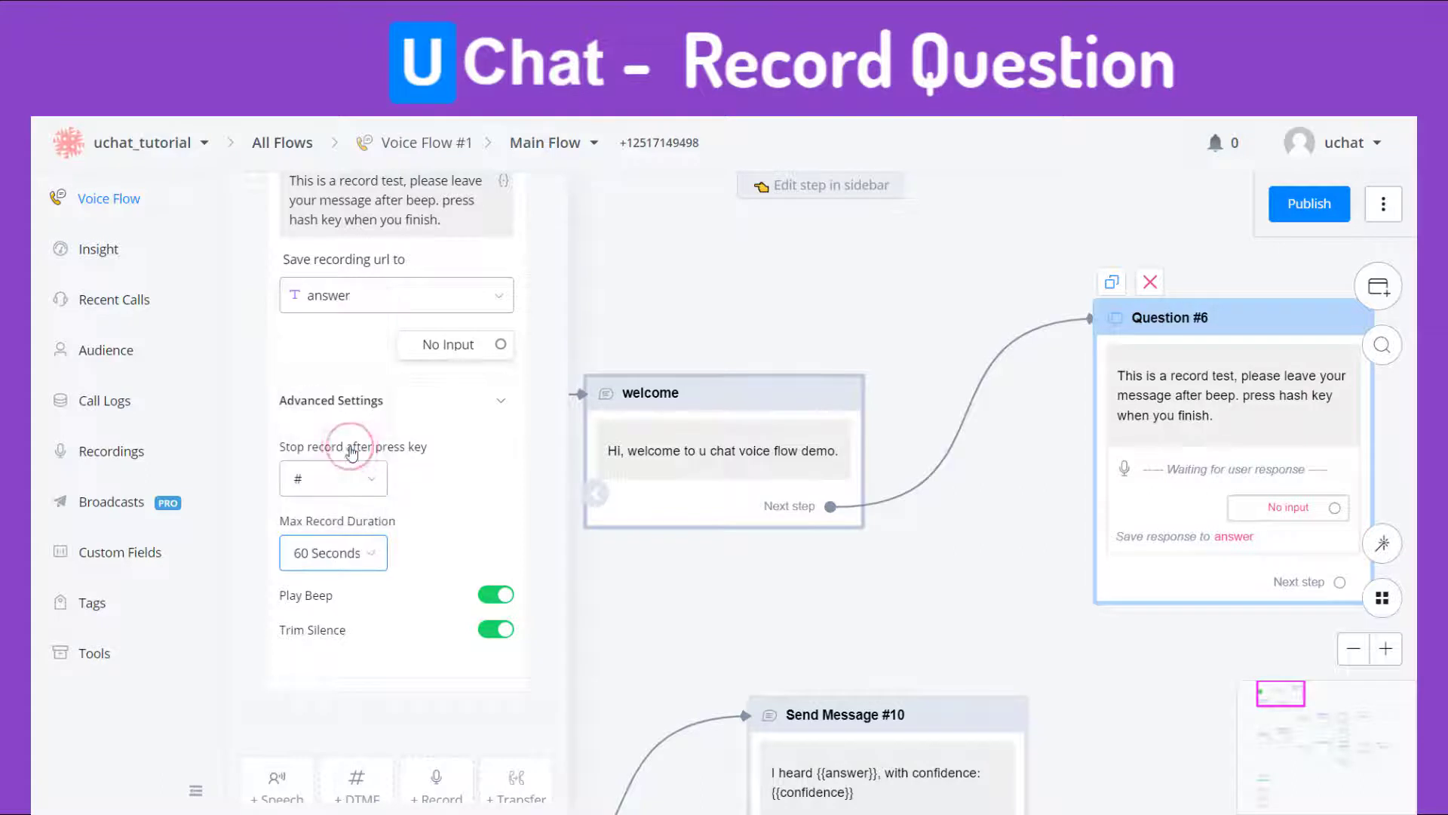
left_click(432, 528)
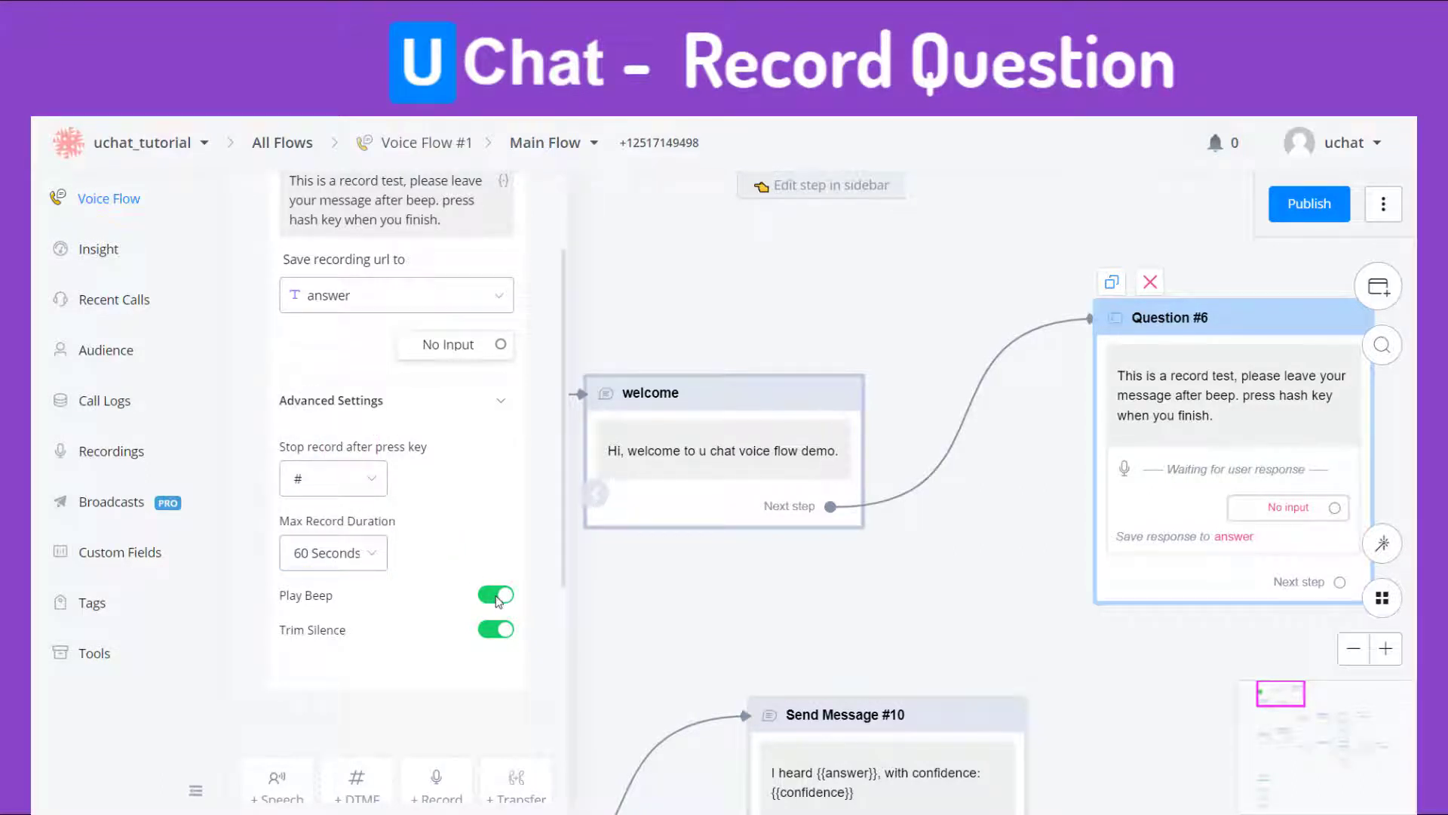
Continue the record question to a new Send Message step and open that step for editing.
scroll(496, 600, "down", 5)
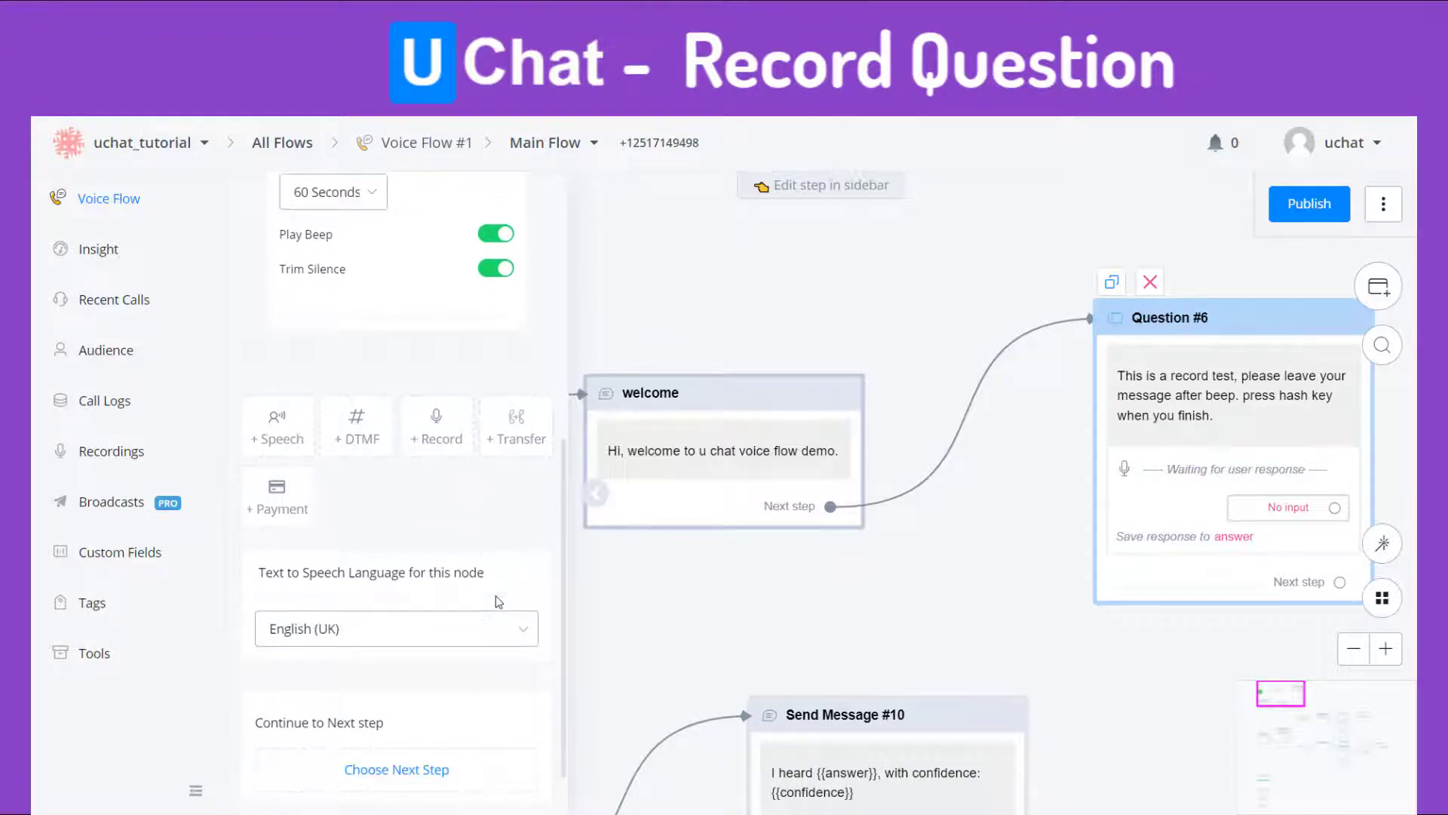
left_click(432, 723)
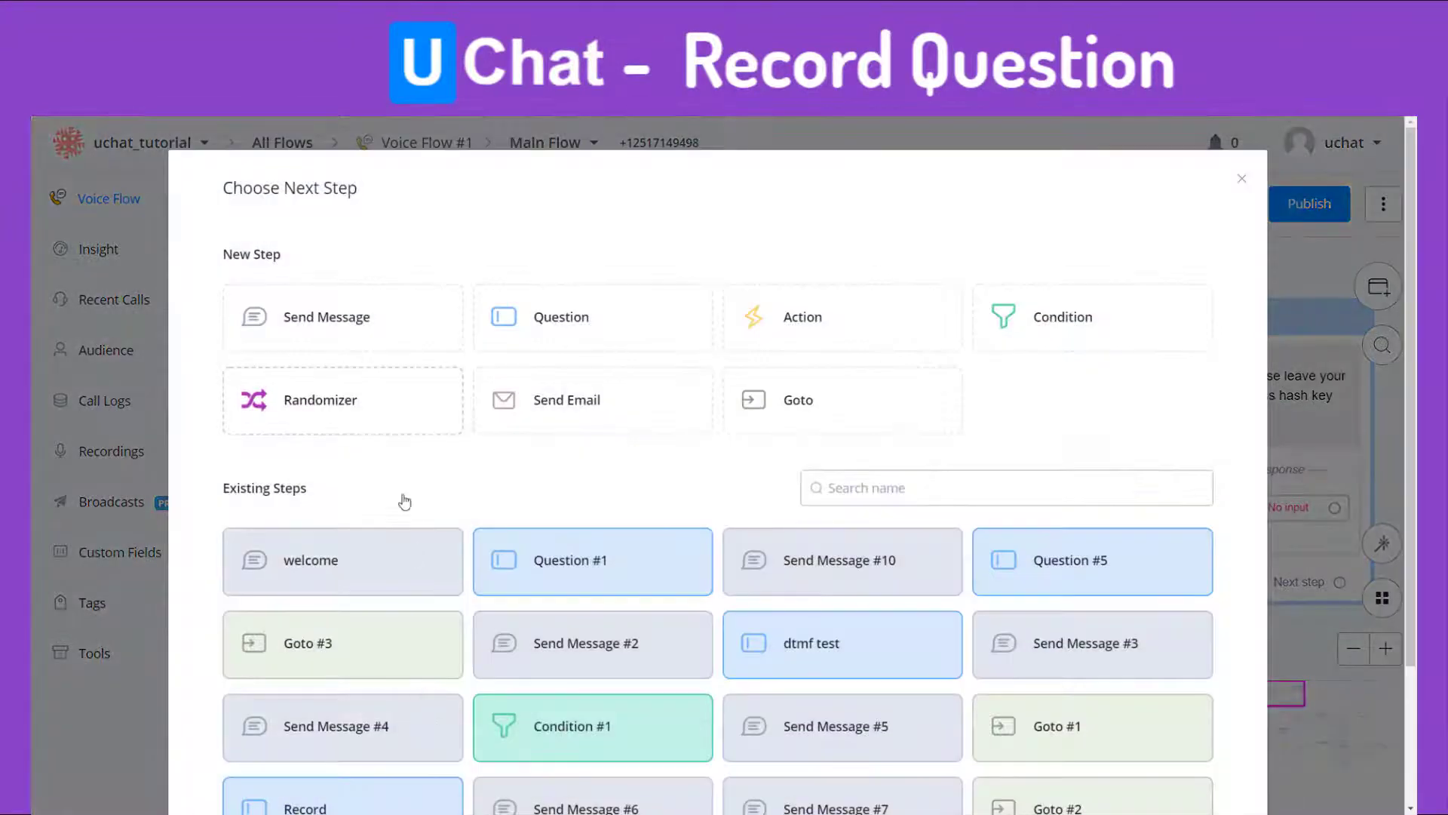
left_click(380, 322)
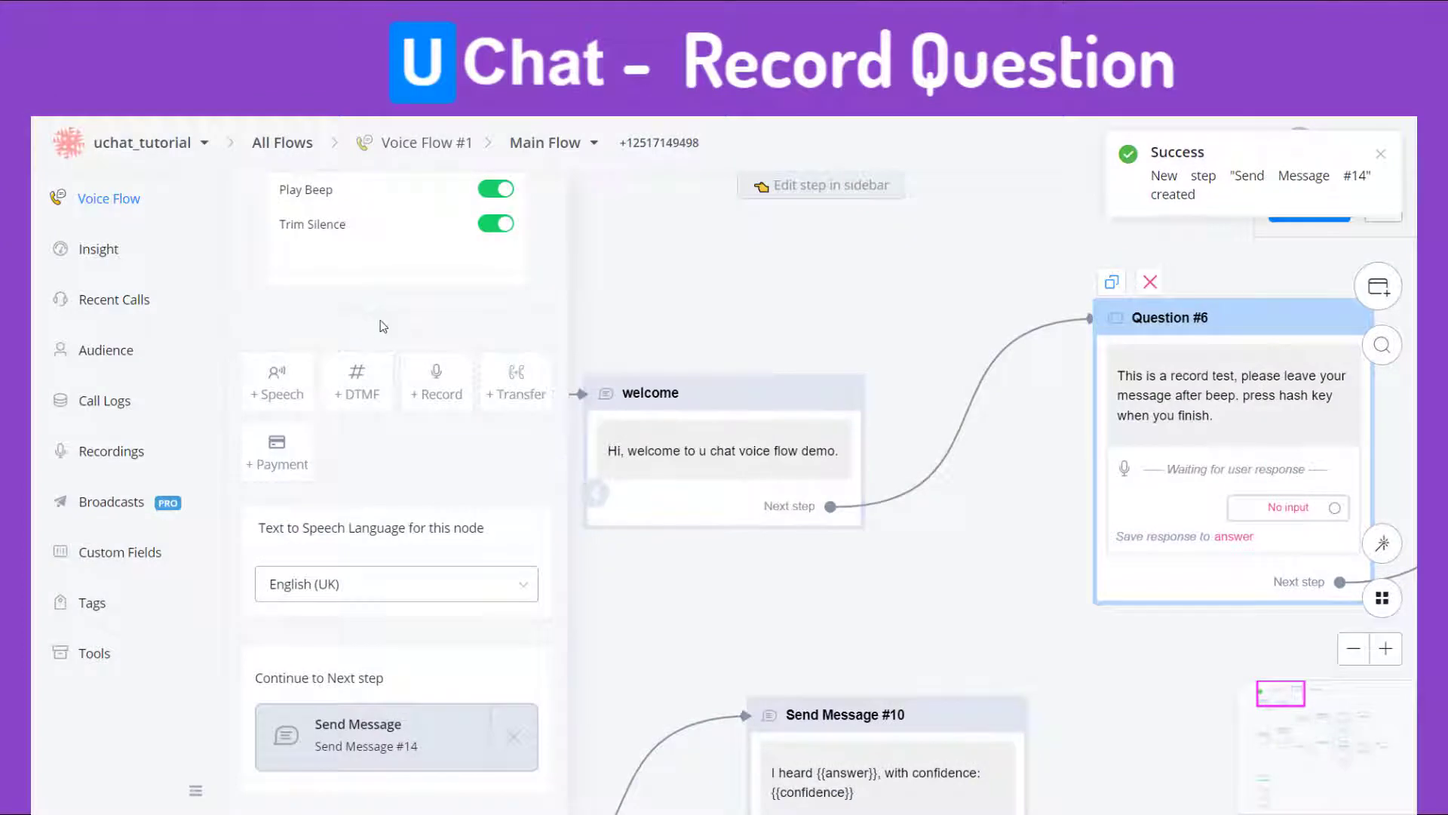
left_click(387, 730)
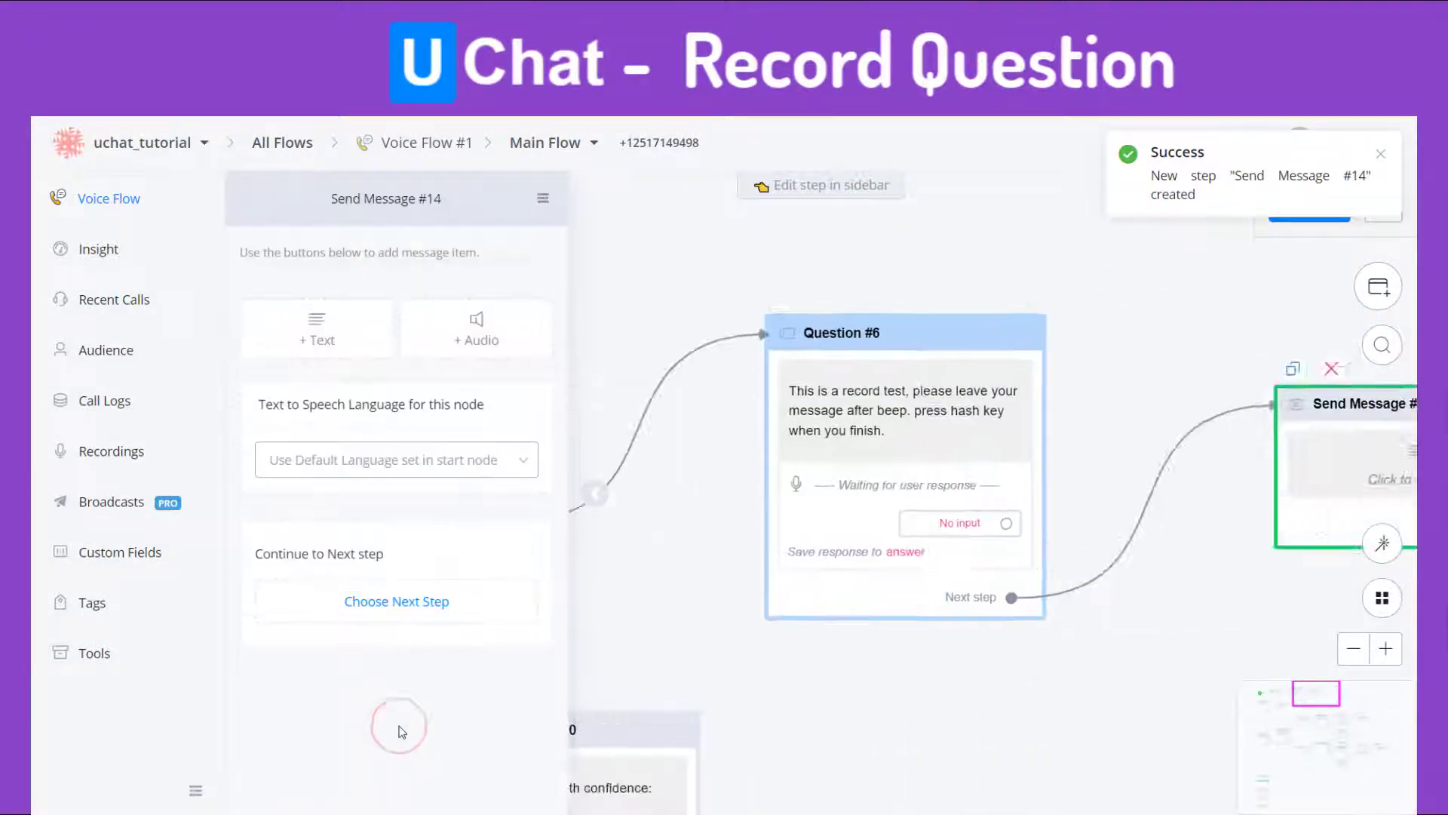
Add an audio item to the new message step with the answer field as its URL source.
left_click(461, 350)
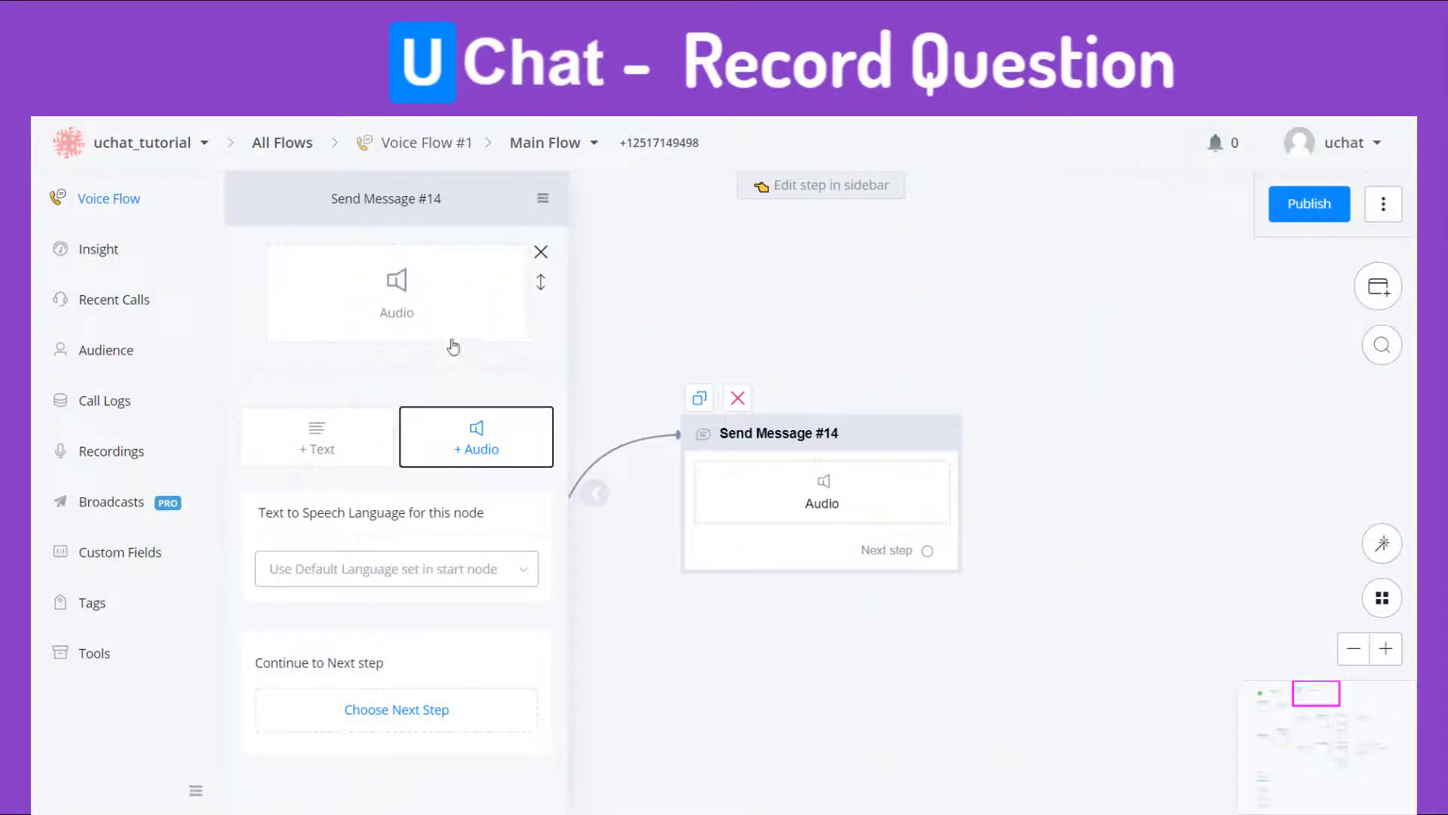
left_click(414, 320)
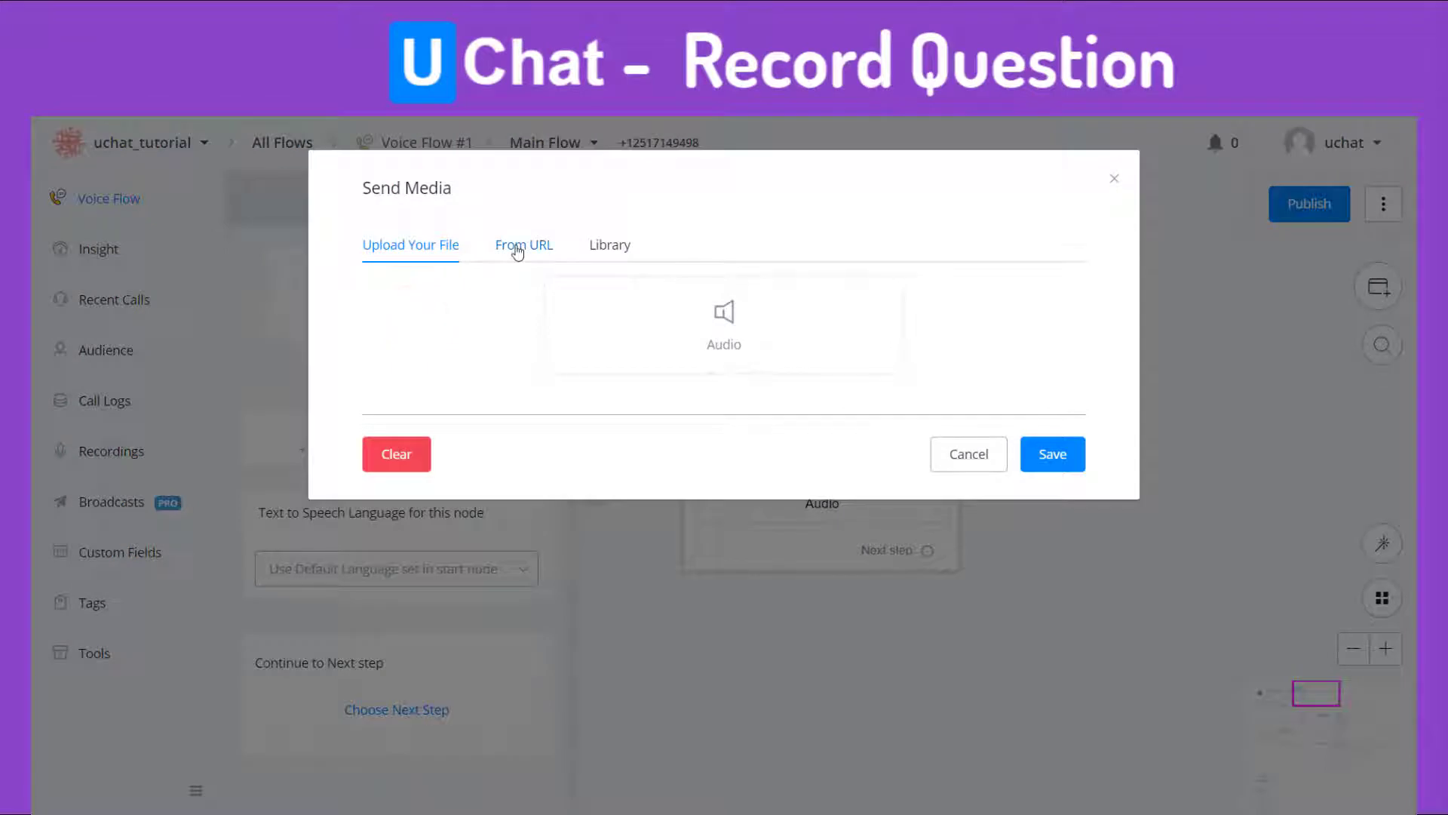
left_click(518, 252)
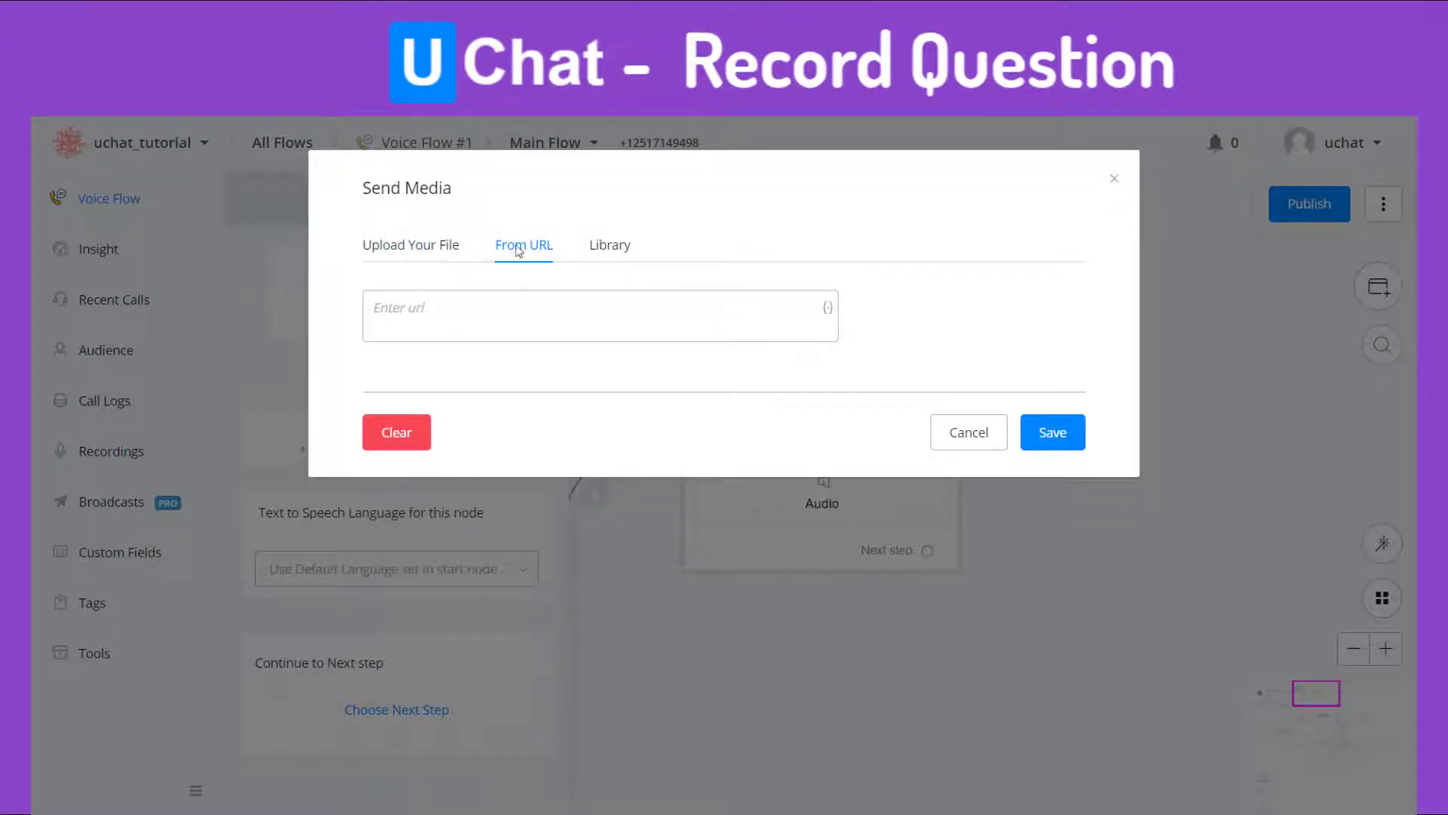
left_click(828, 309)
left_click(914, 209)
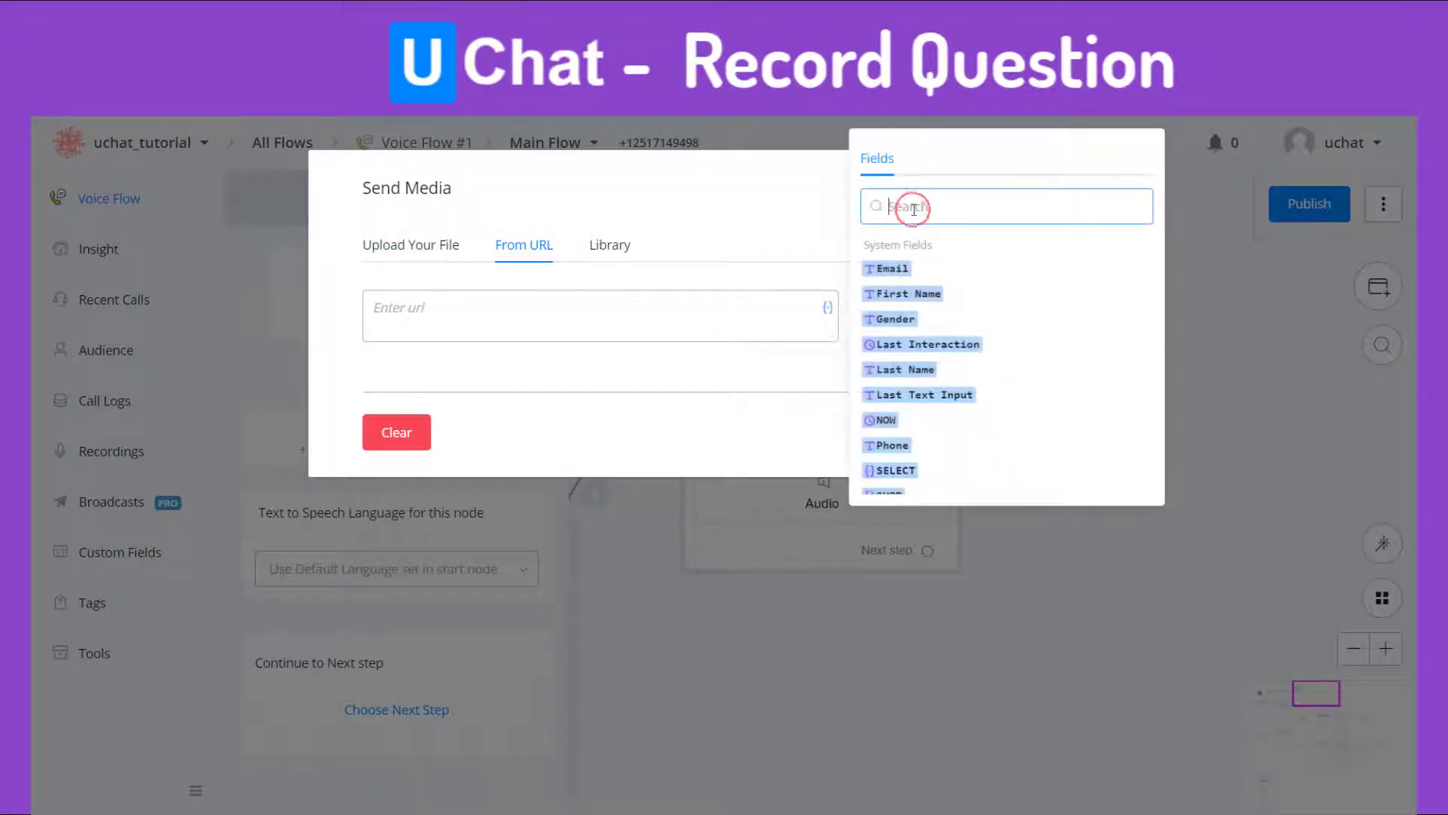
type("an")
left_click(897, 272)
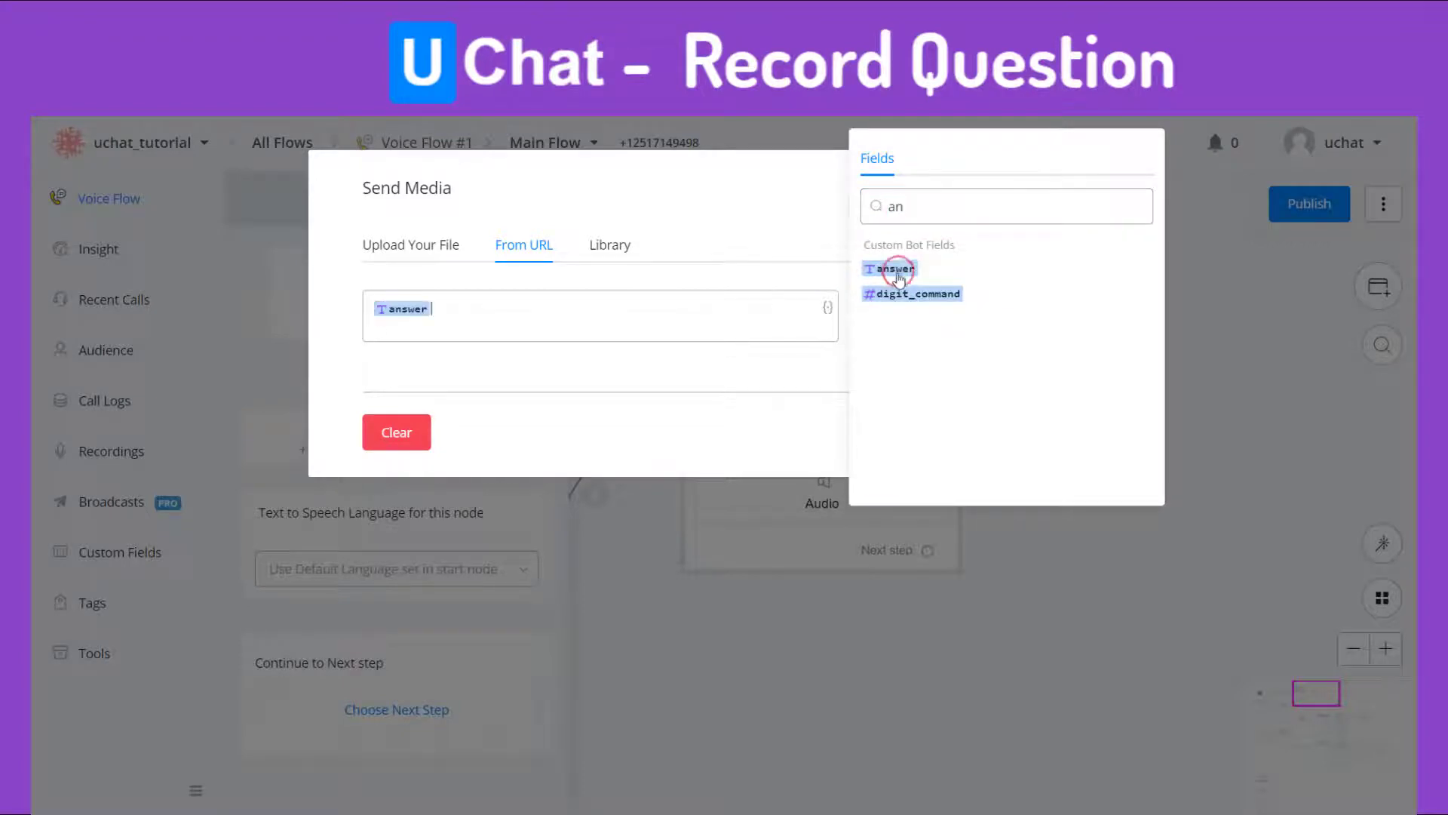
left_click(775, 421)
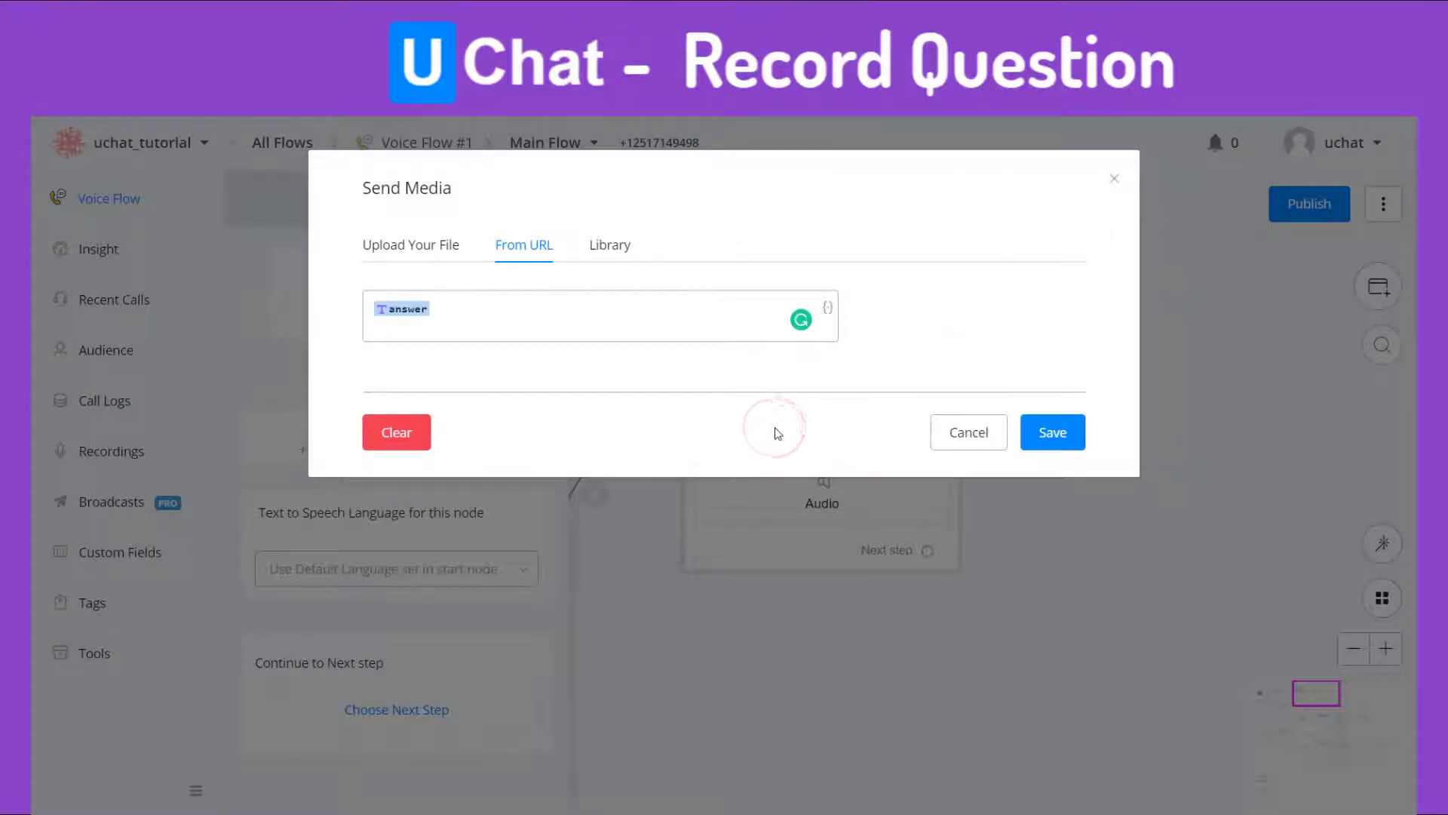
left_click(1046, 446)
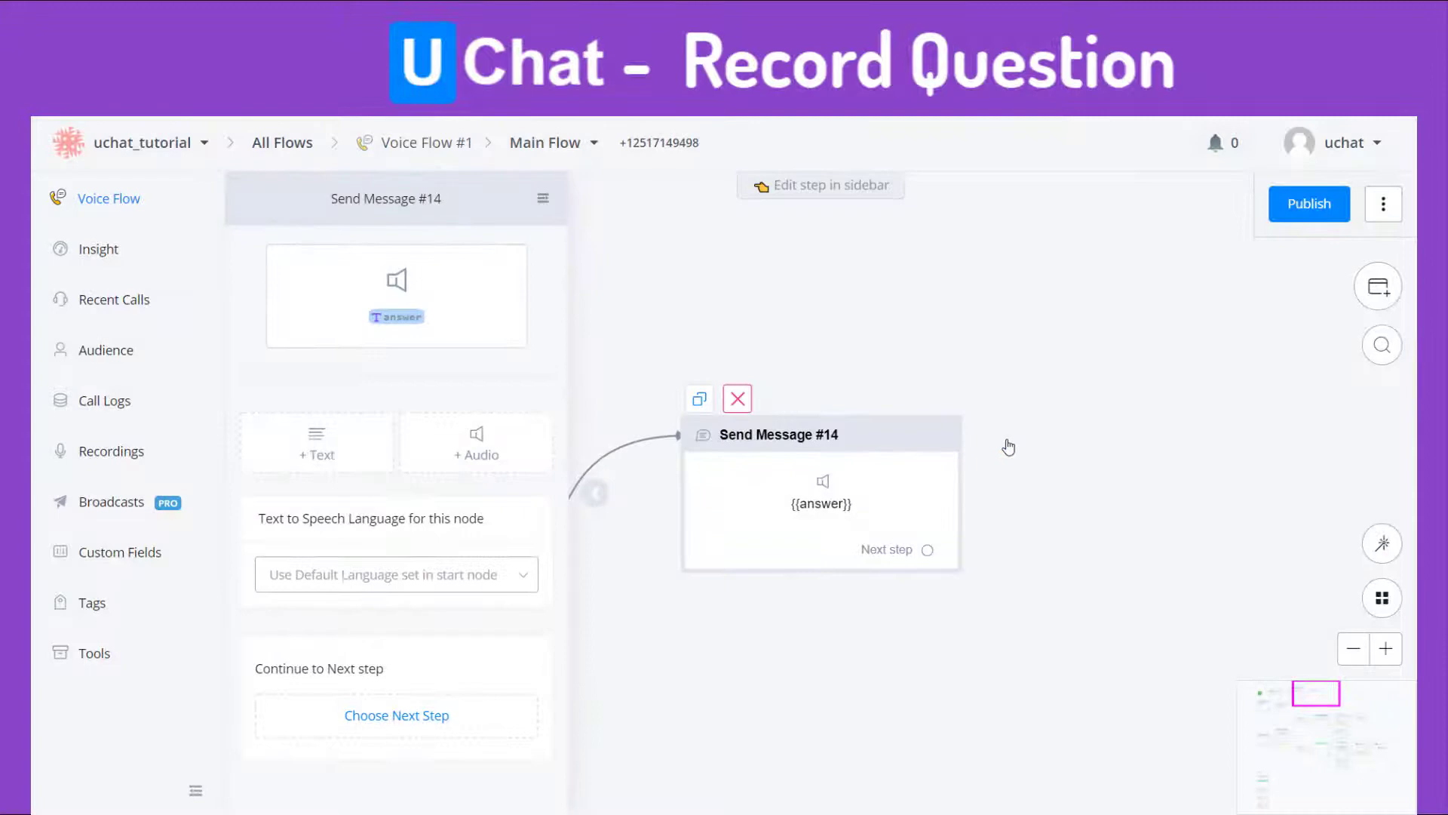
Add the text "This is your record:" to the message step and move it above the audio item.
left_click(367, 442)
left_click(402, 330)
type("T")
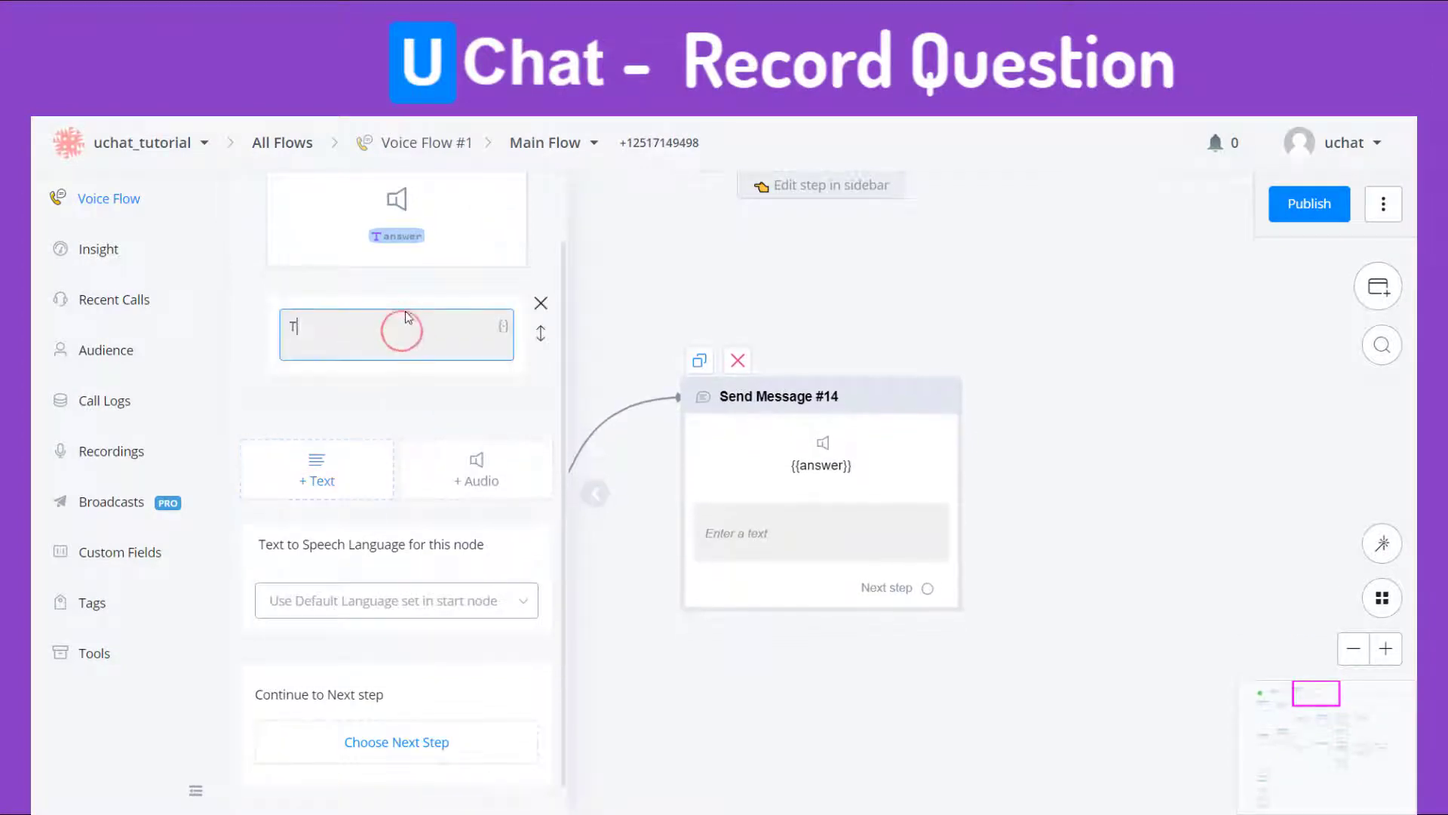
type("his is your record:")
left_click_drag(541, 332, 520, 228)
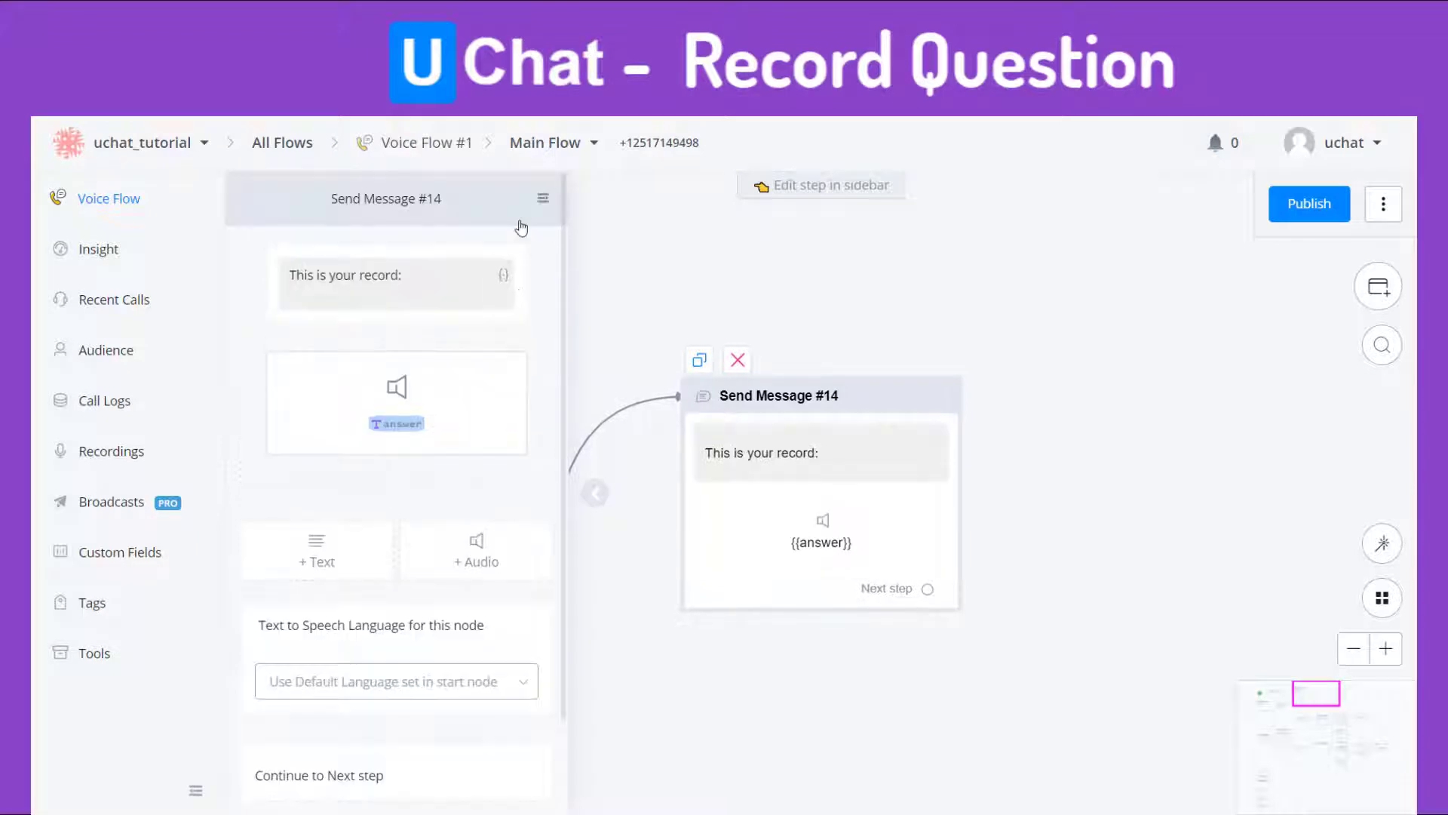
Set the text-to-speech language of the recording playback message to English (Canada) and publish the flow.
left_click(445, 688)
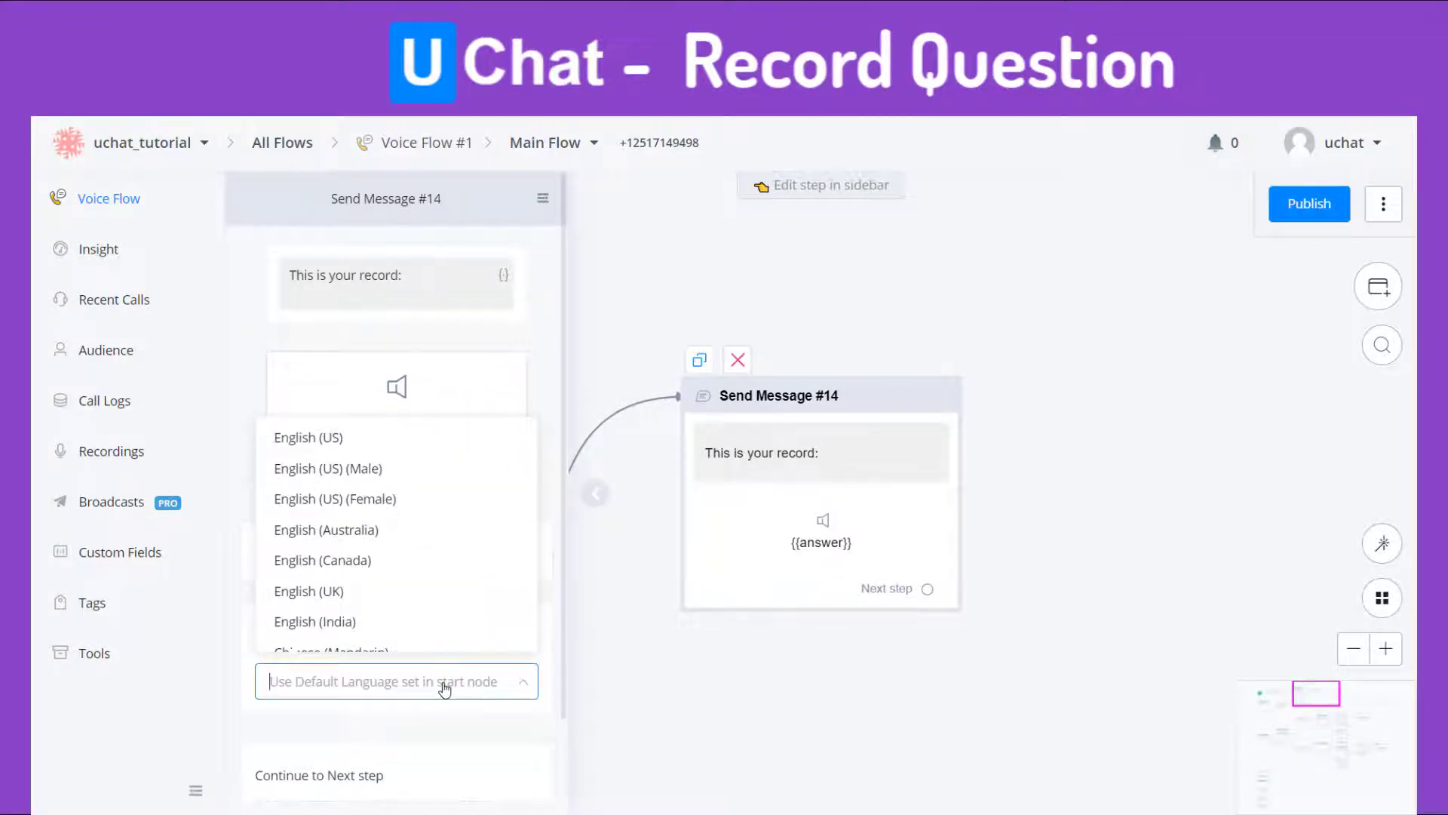
left_click(367, 559)
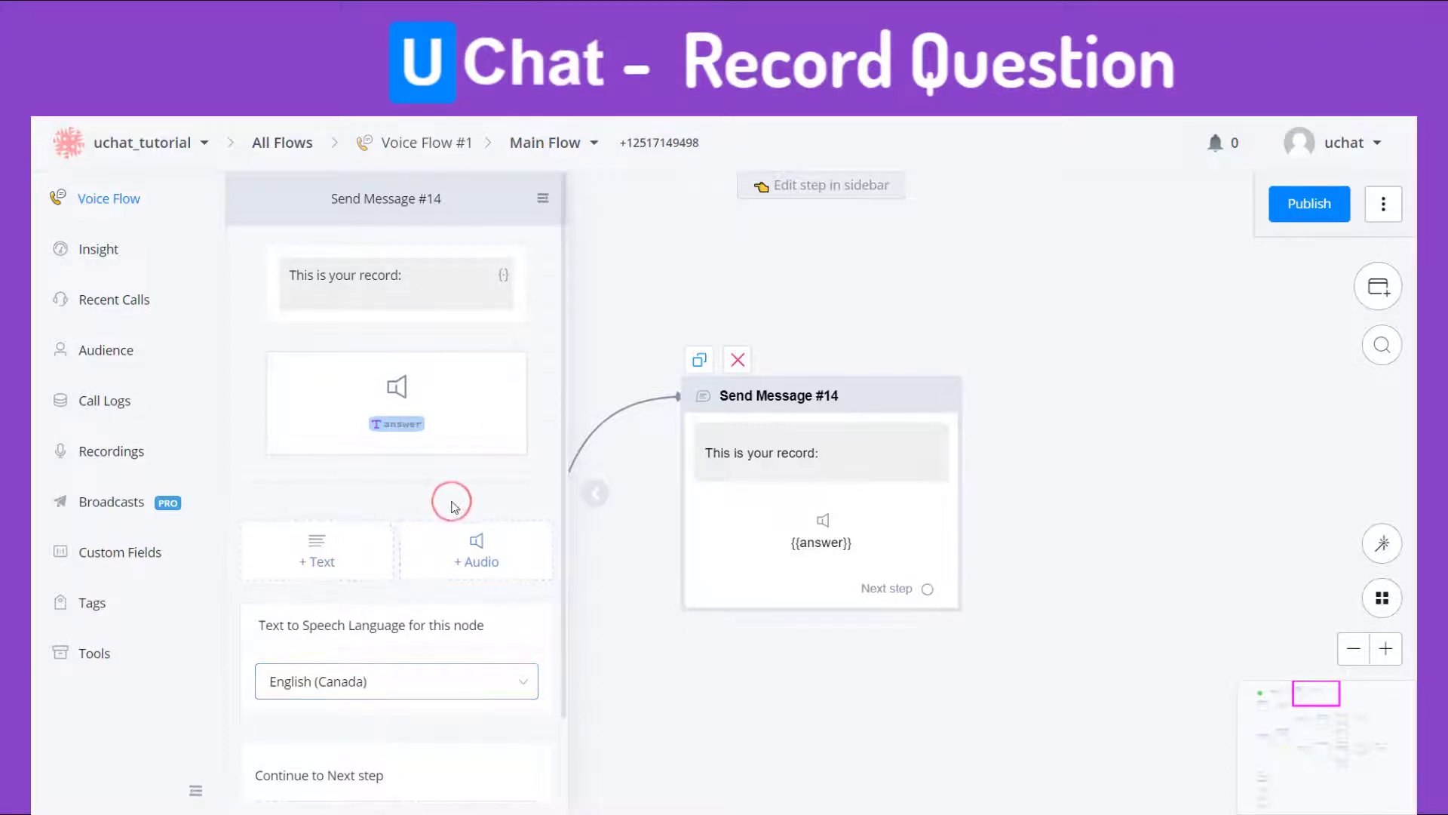
left_click(1299, 218)
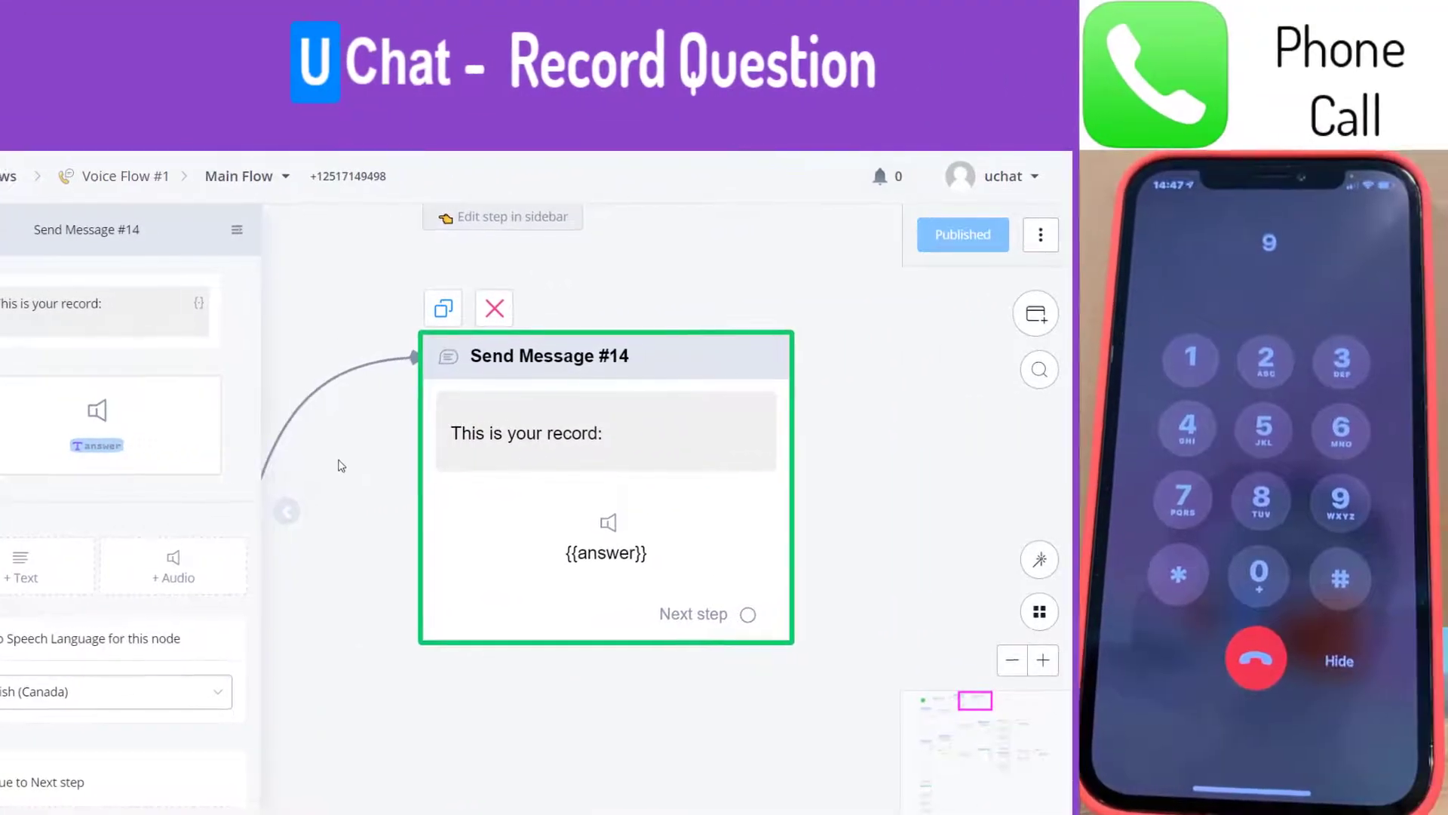
left_click(649, 443)
scroll(561, 472, "down", 1)
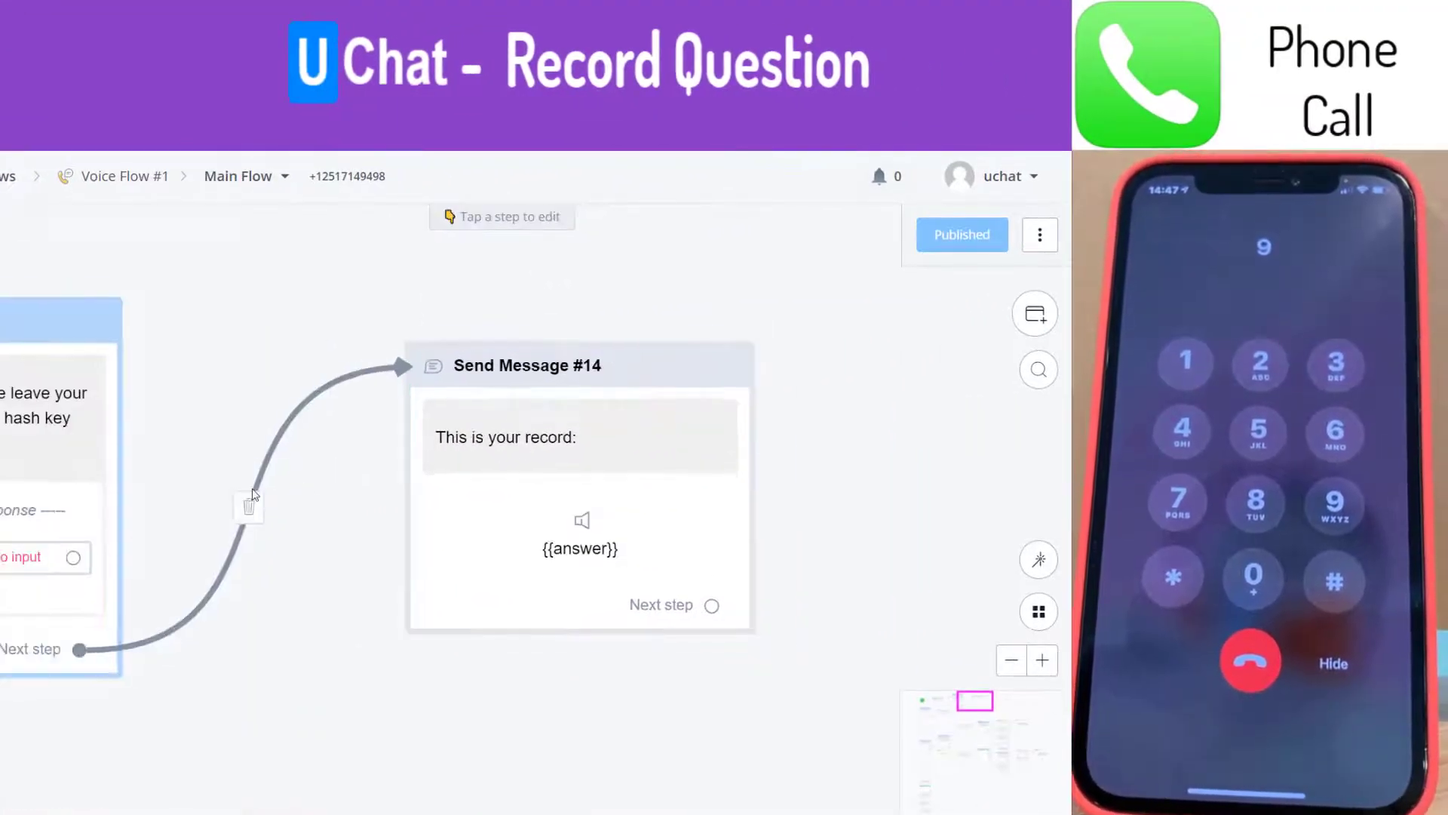
scroll(253, 494, "down", 6)
left_click_drag(172, 343, 540, 257)
scroll(339, 353, "up", 7)
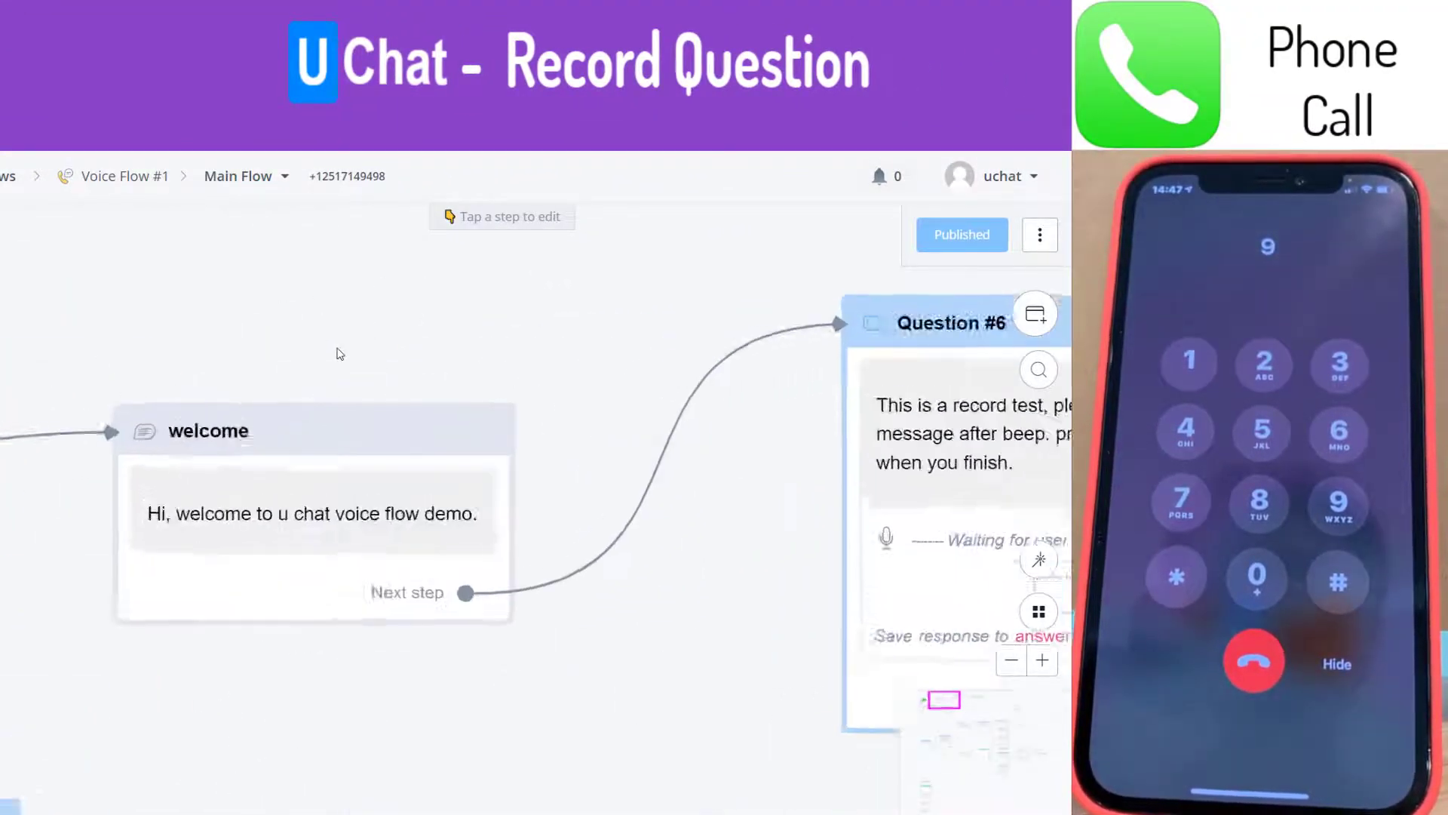
scroll(339, 353, "up", 2)
left_click_drag(517, 349, 166, 345)
left_click_drag(468, 495, 276, 415)
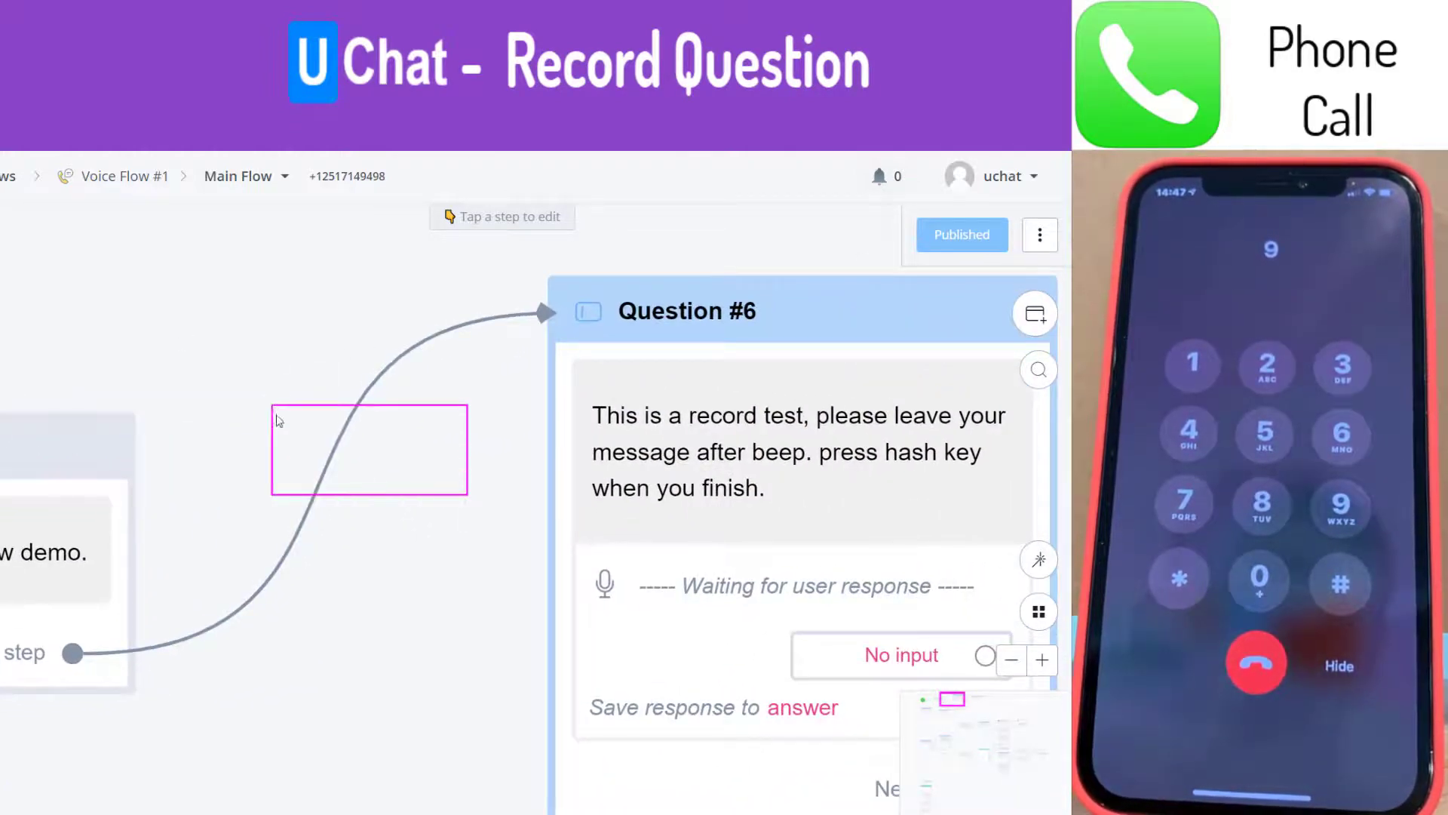
left_click_drag(414, 495, 71, 462)
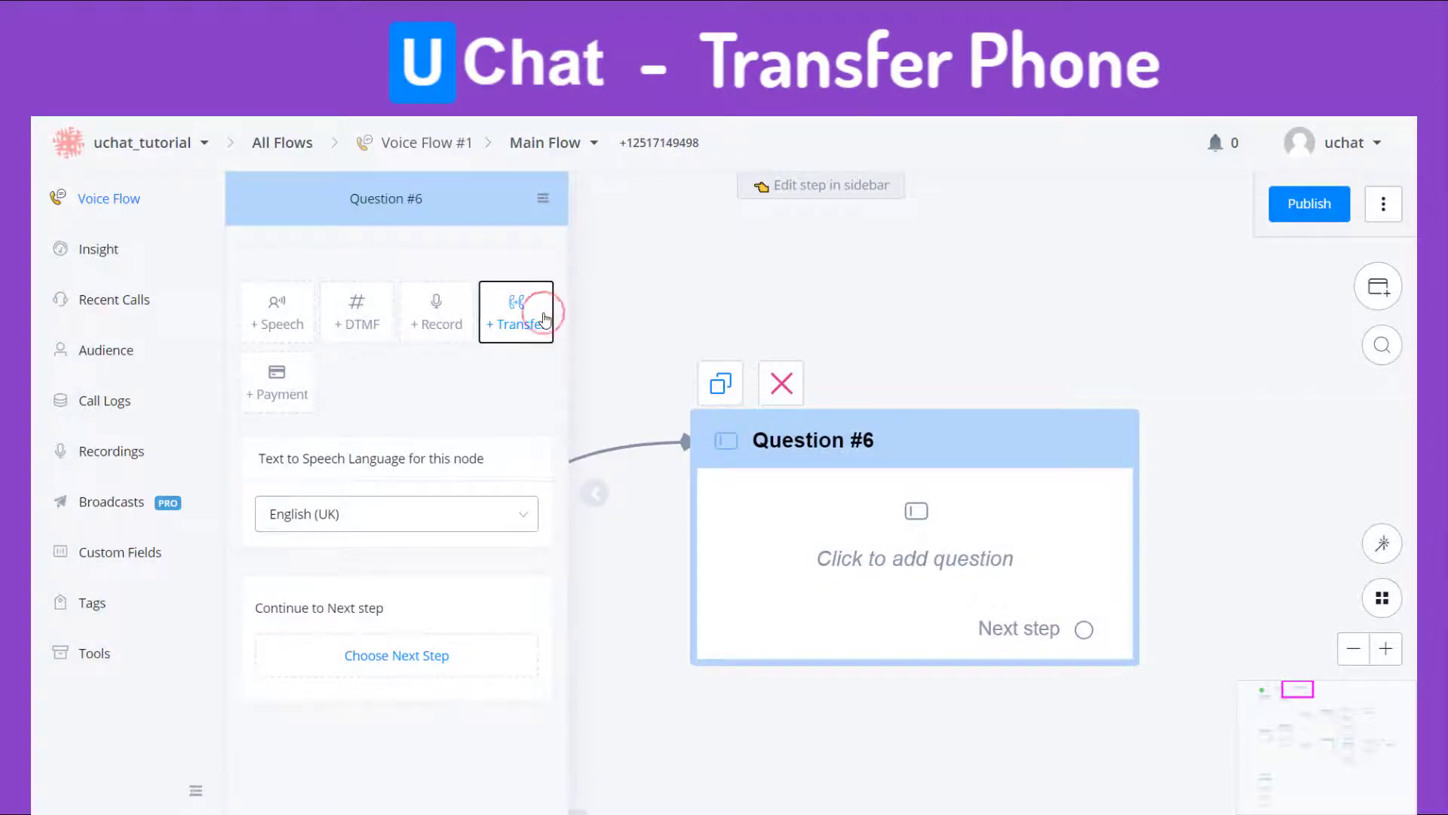
Add a transfer item to Question #6 with the message "Please wait while transferring you now.".
left_click(544, 317)
left_click(475, 325)
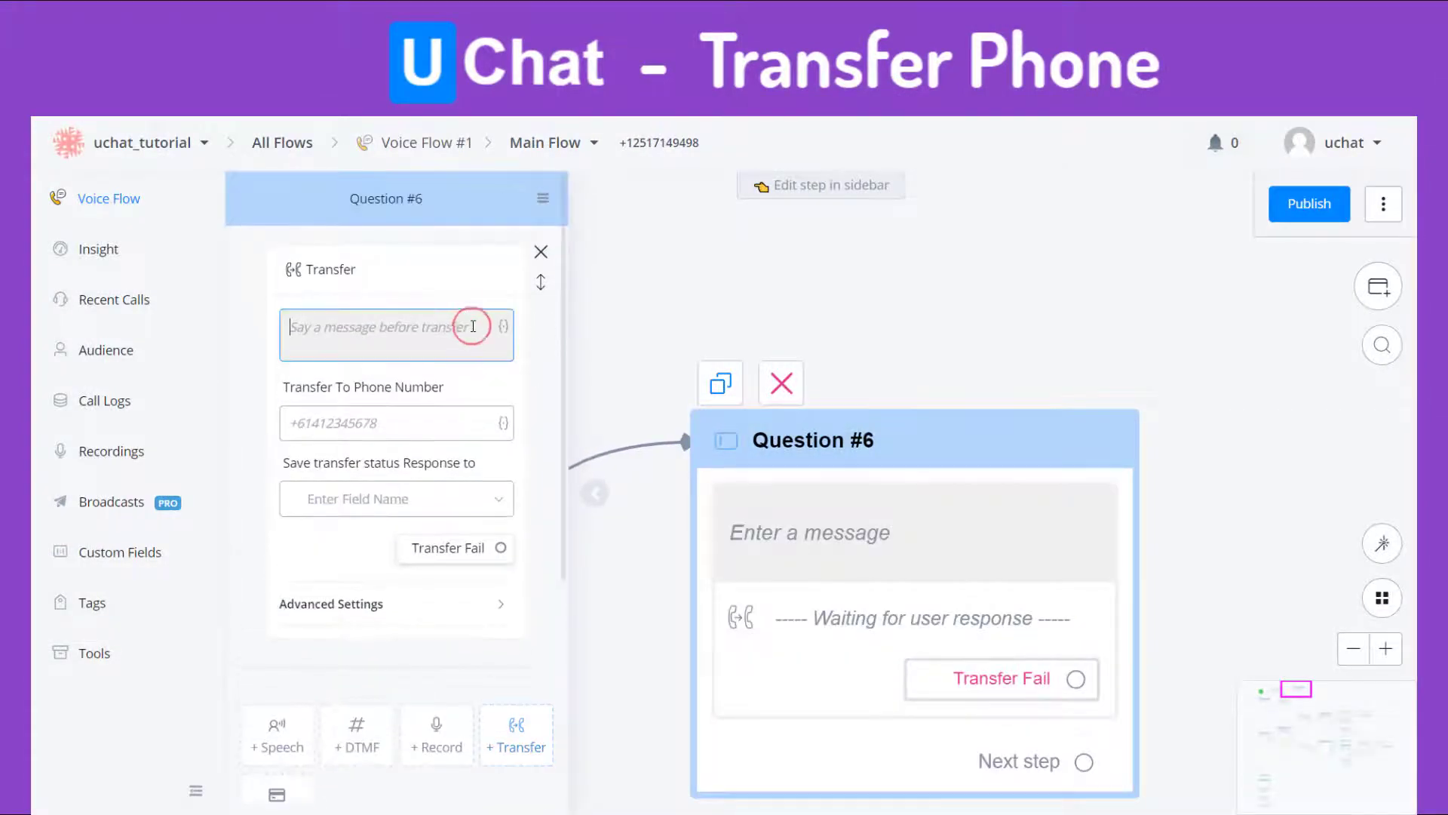
type("Please wait while transferring you now.")
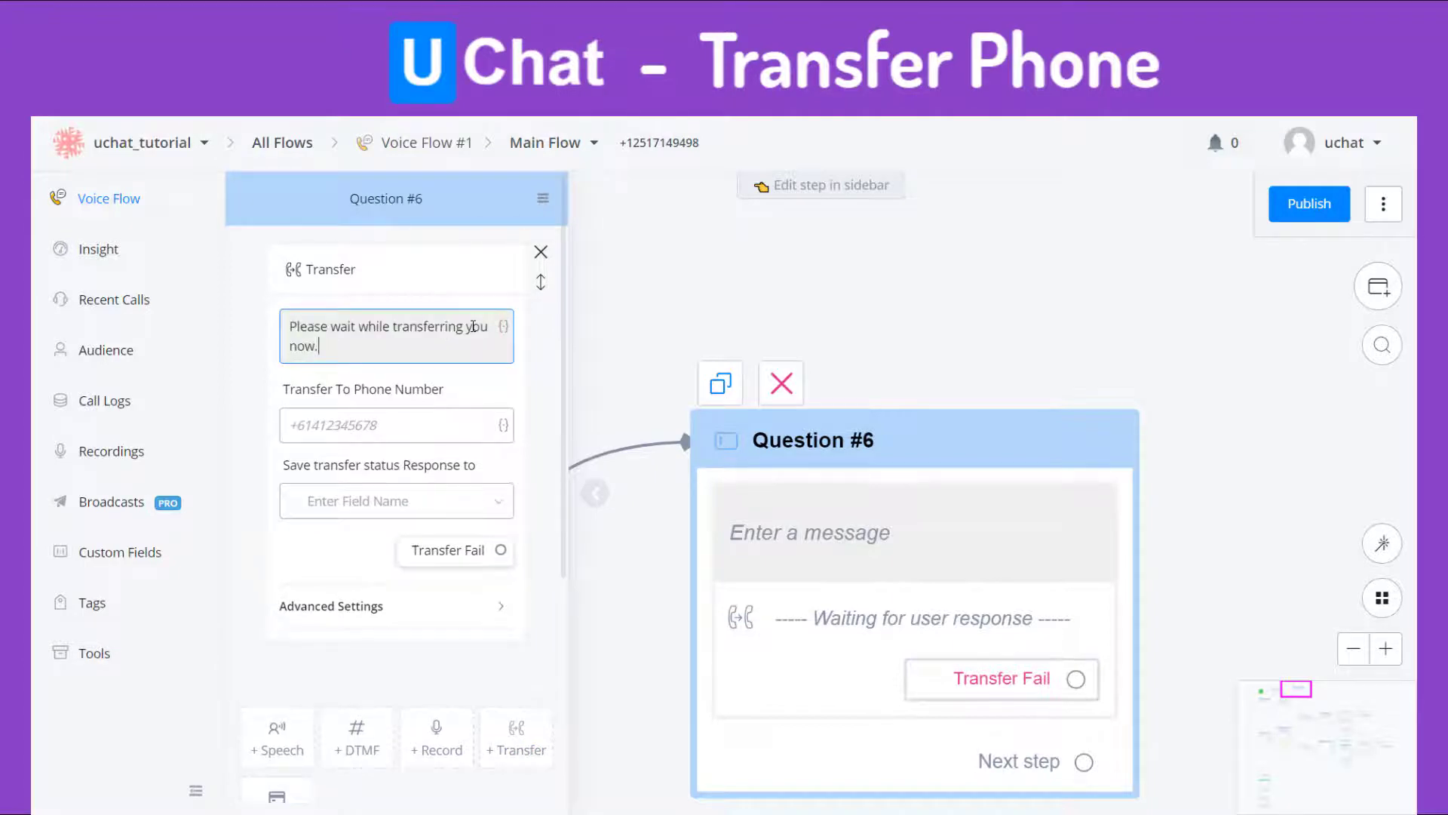
left_click(503, 385)
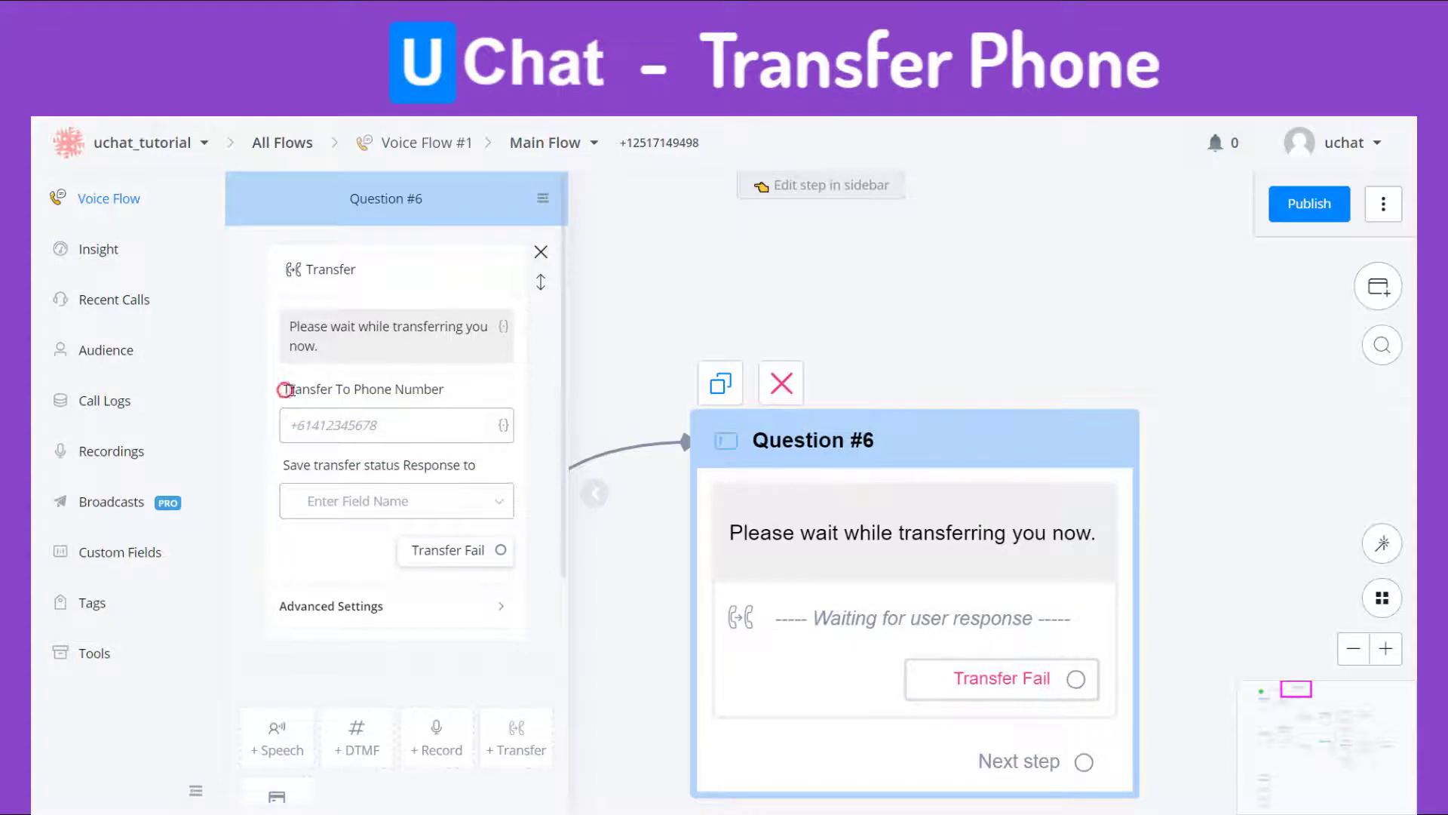
left_click_drag(286, 390, 442, 386)
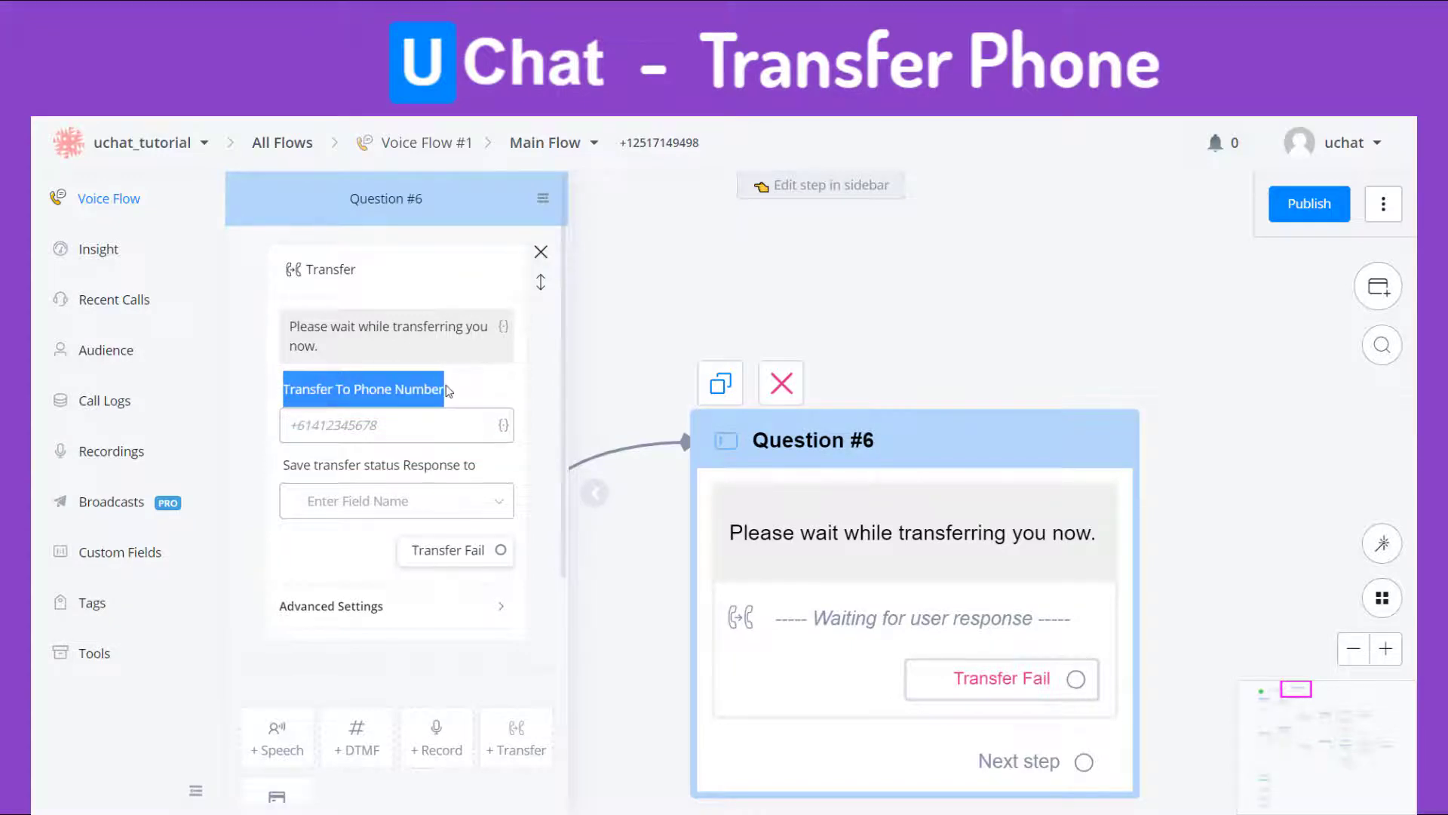
left_click_drag(286, 465, 480, 467)
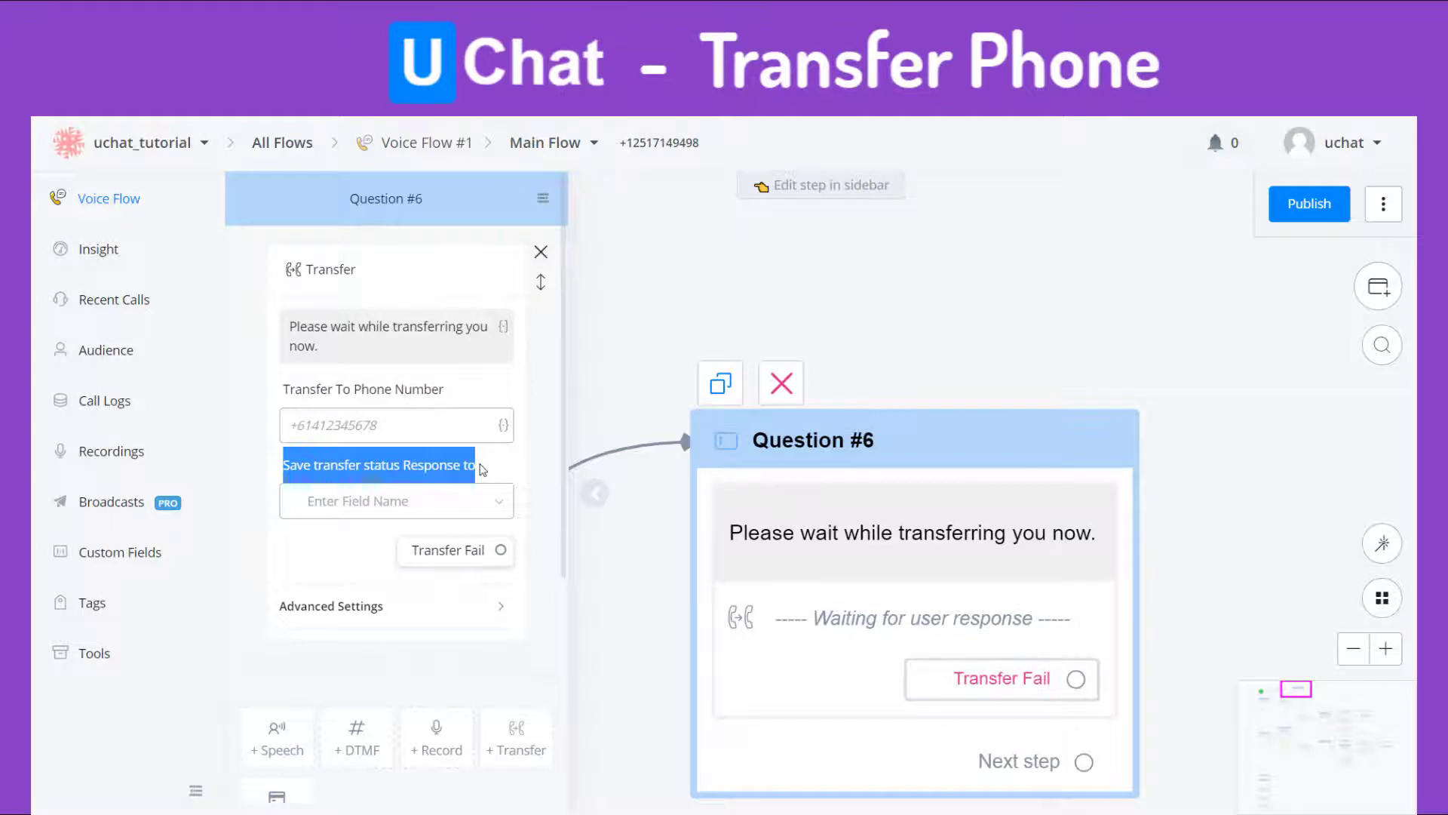
left_click(476, 558)
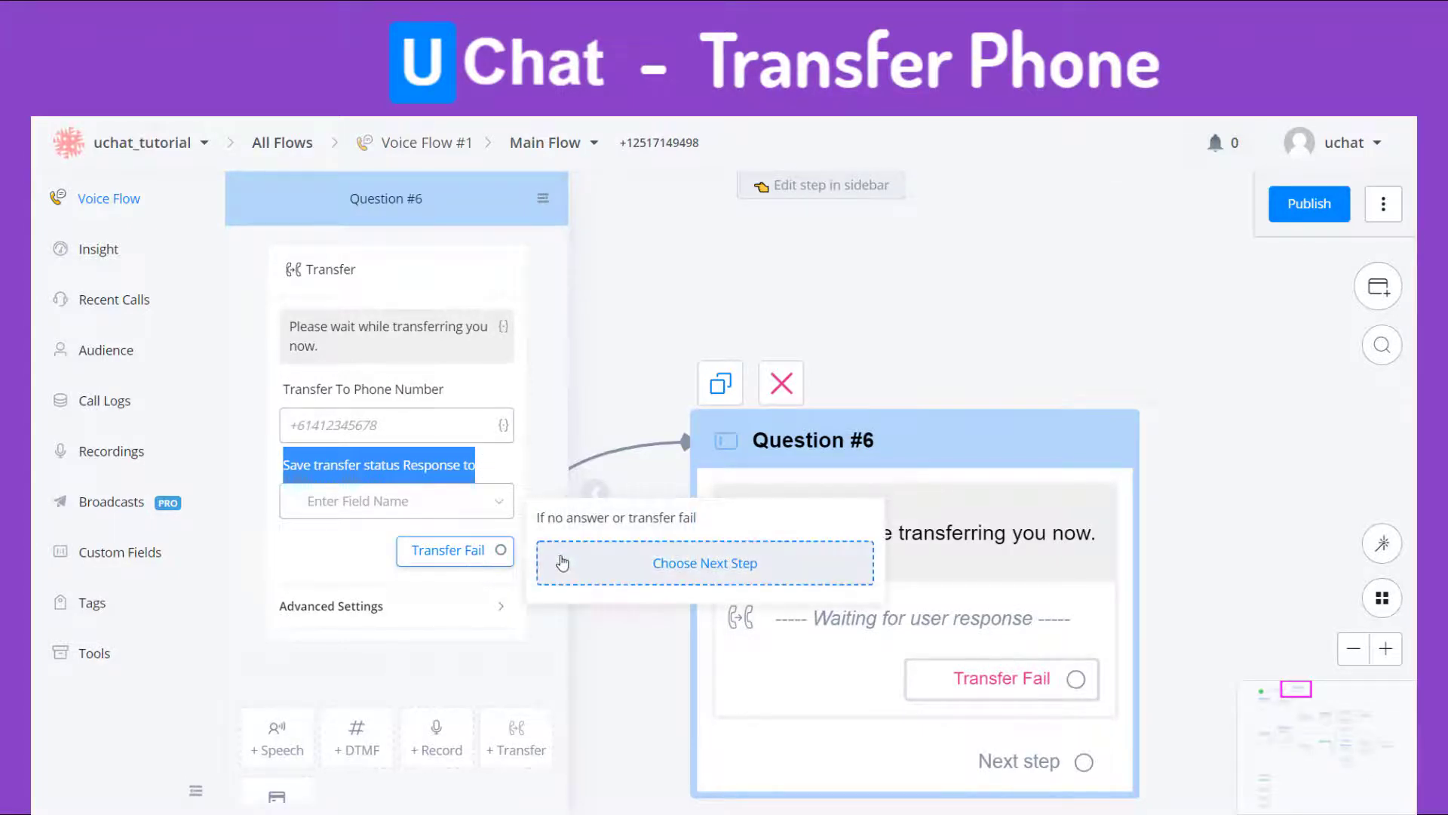
Turn on call recording in the transfer item's advanced settings and check the field choice for saving the recording URL.
left_click(453, 605)
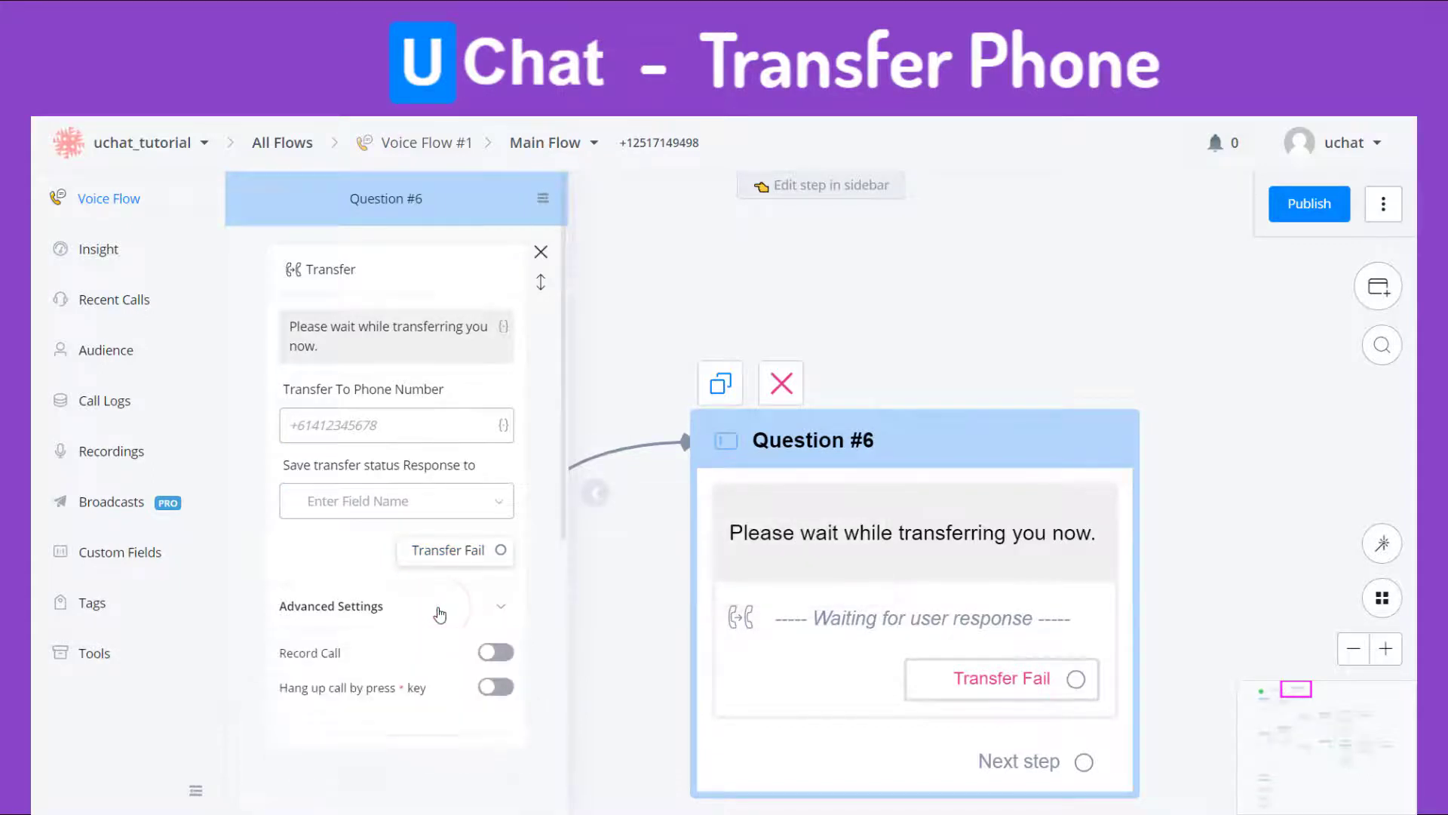
scroll(469, 600, "down", 1)
left_click(497, 582)
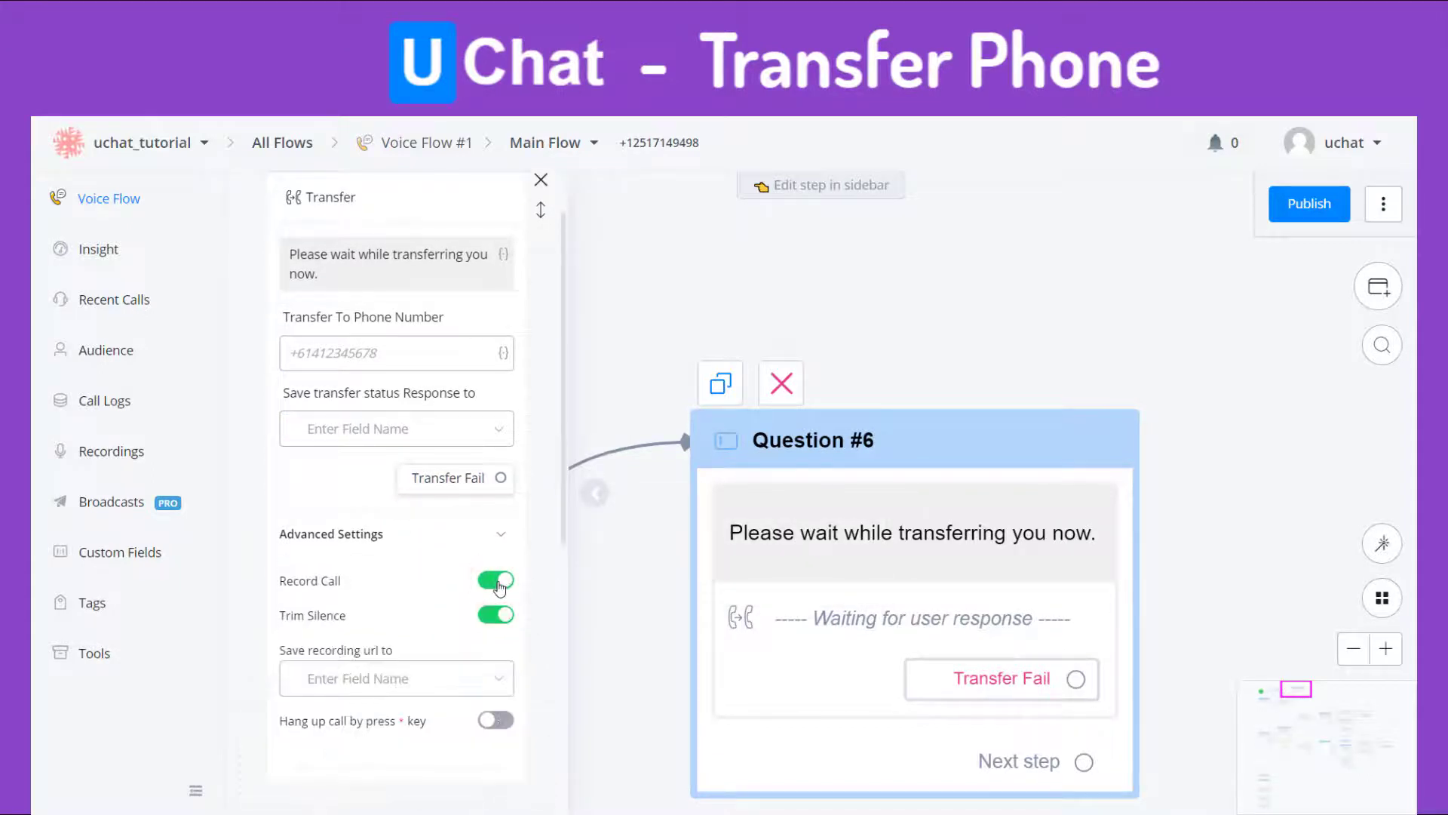
scroll(499, 587, "down", 1)
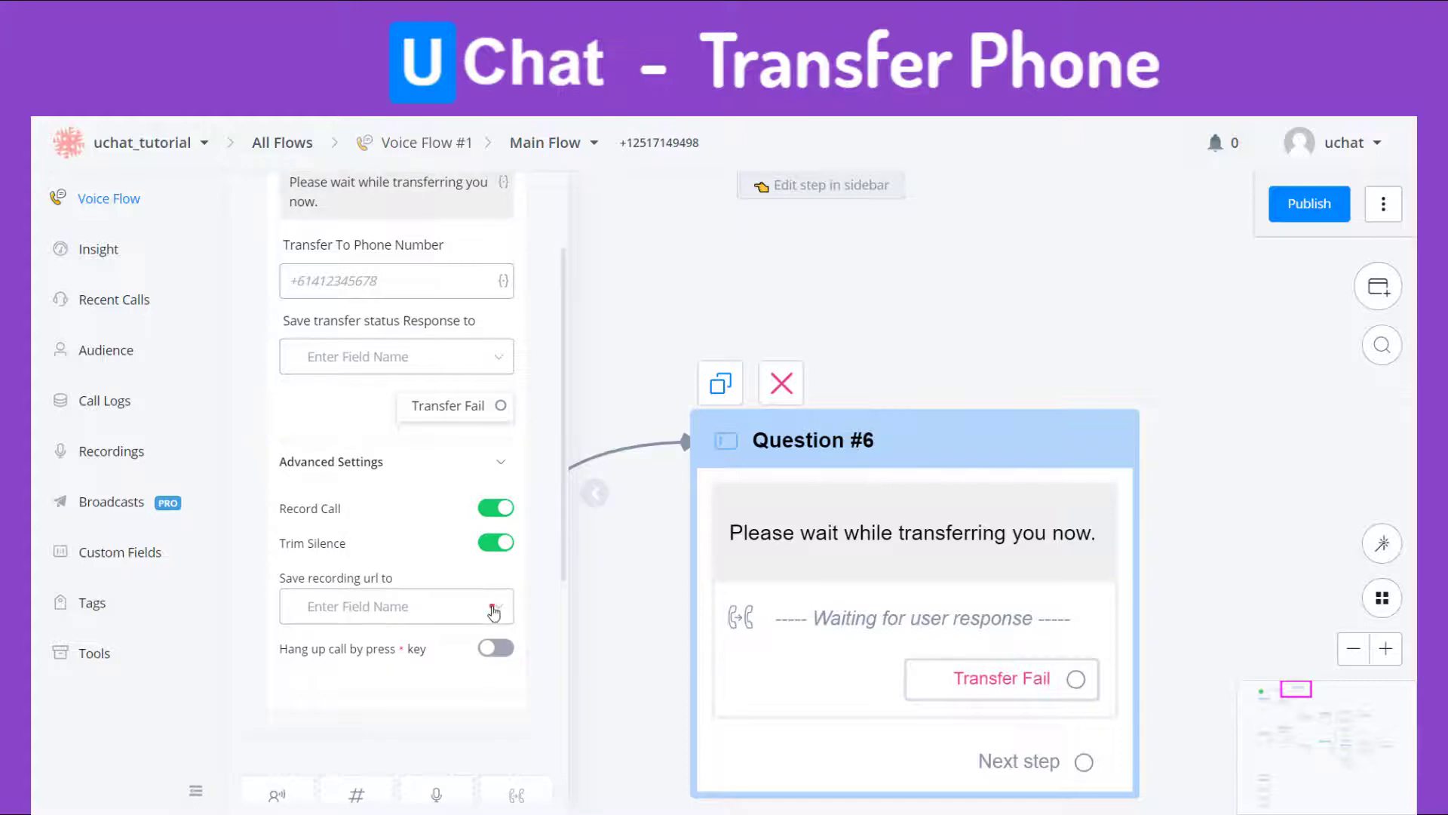
left_click(494, 612)
left_click(439, 510)
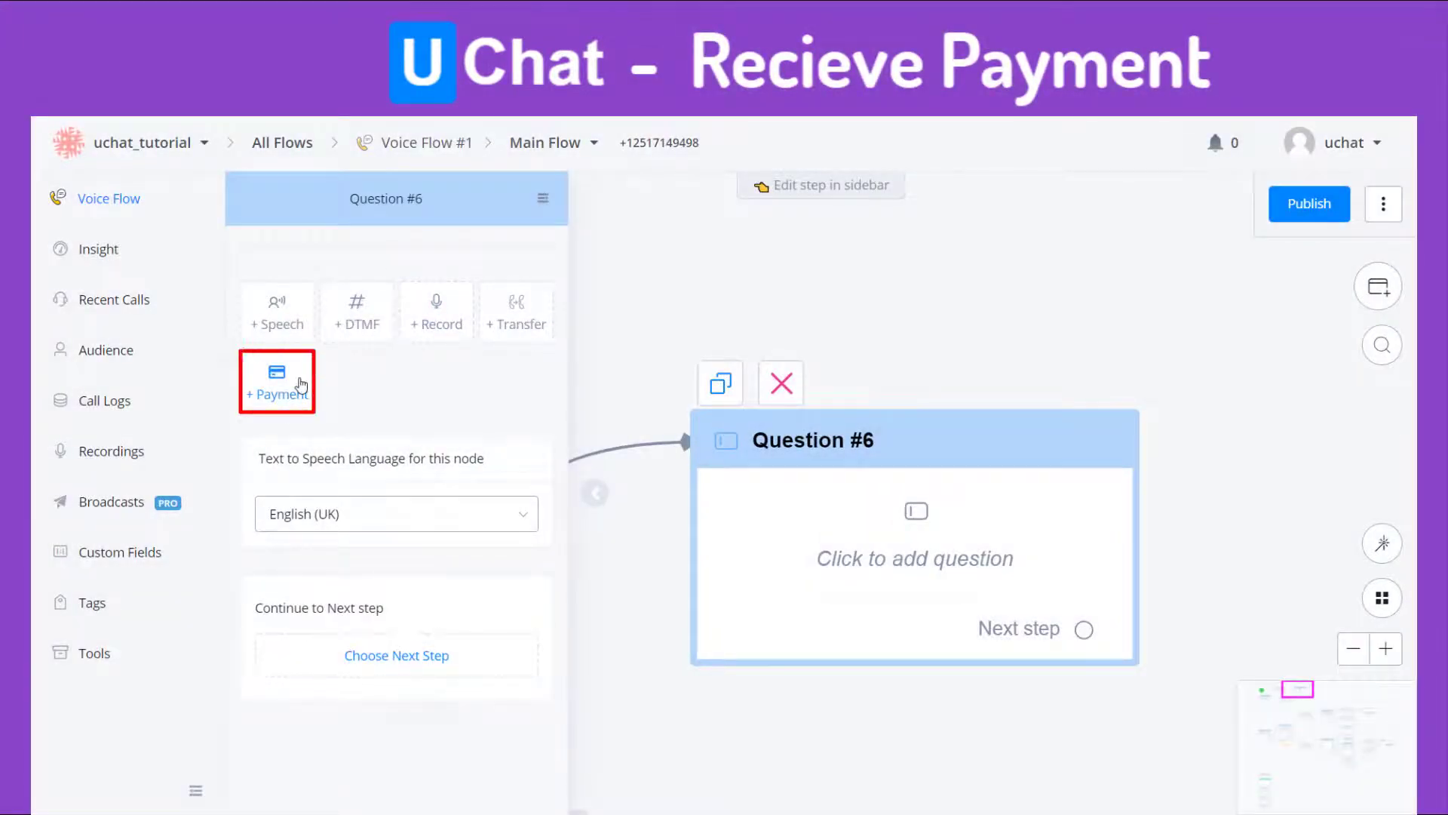
Add a payment item to the empty Question #6.
left_click(301, 385)
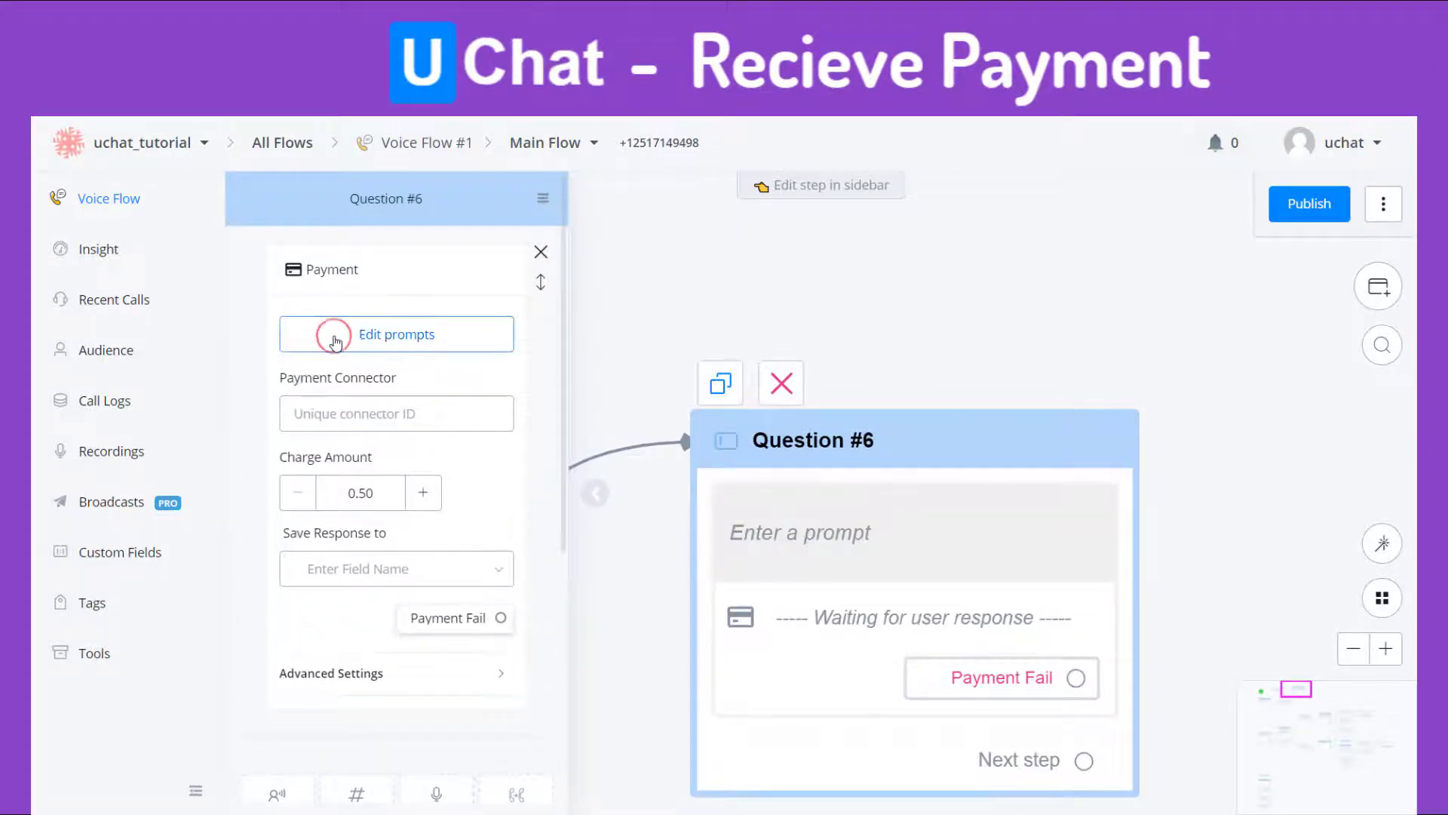
Try 请输入卡号 as the prompt asking for the credit card number, look through the remaining payment prompts, and discard the edits.
left_click(335, 340)
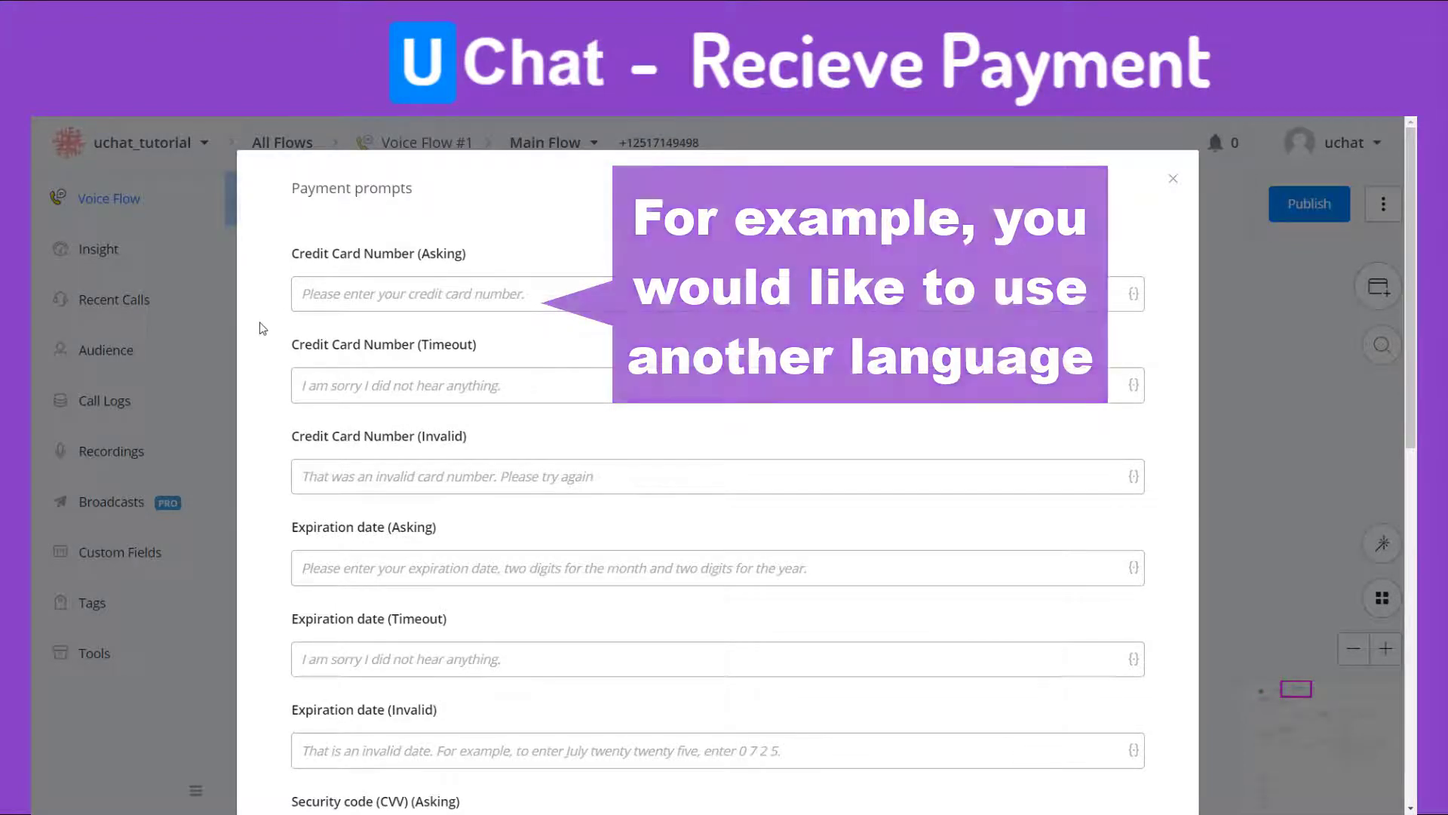
type("qingshur")
key("space")
type("kahao")
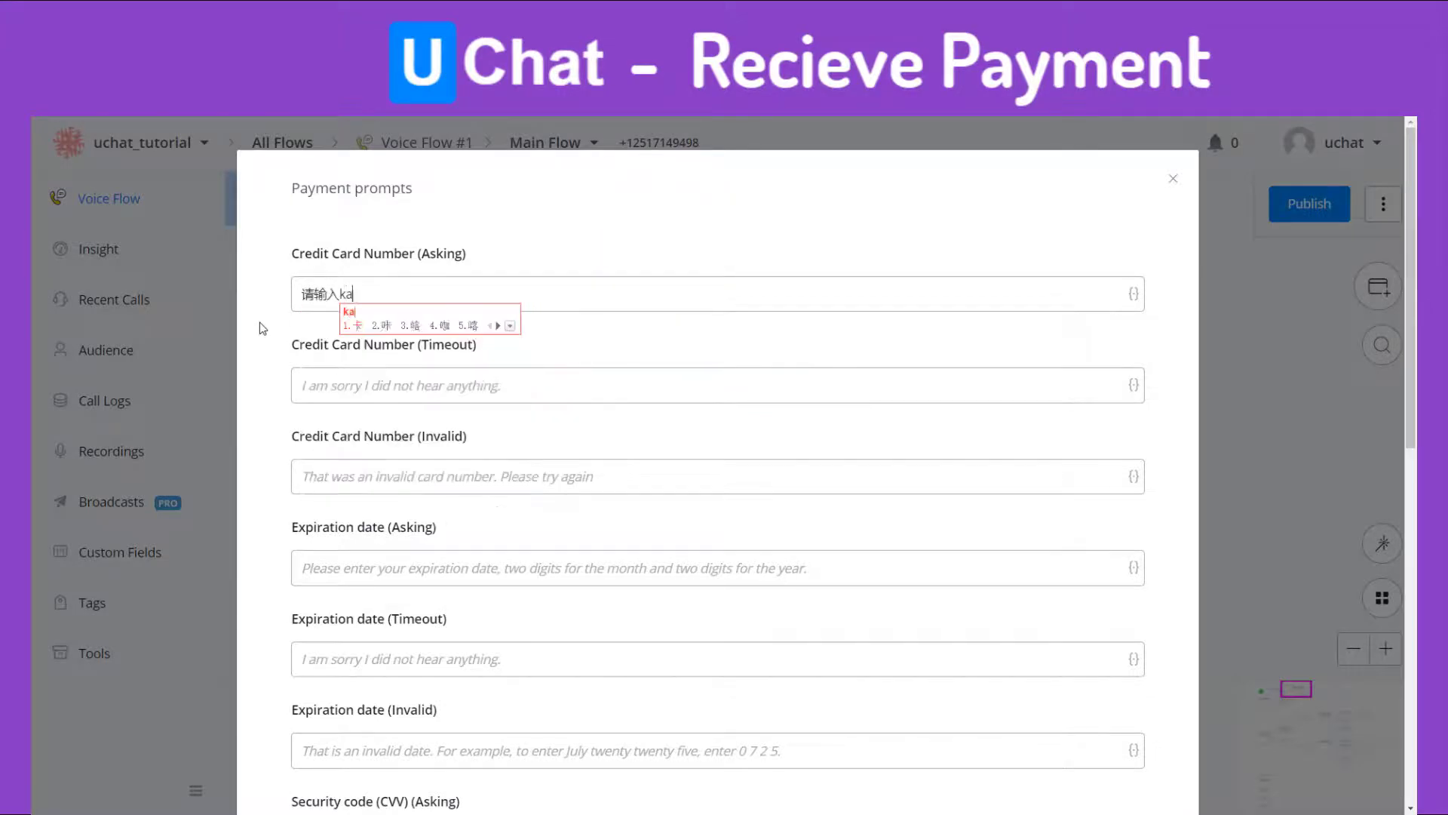
key("space")
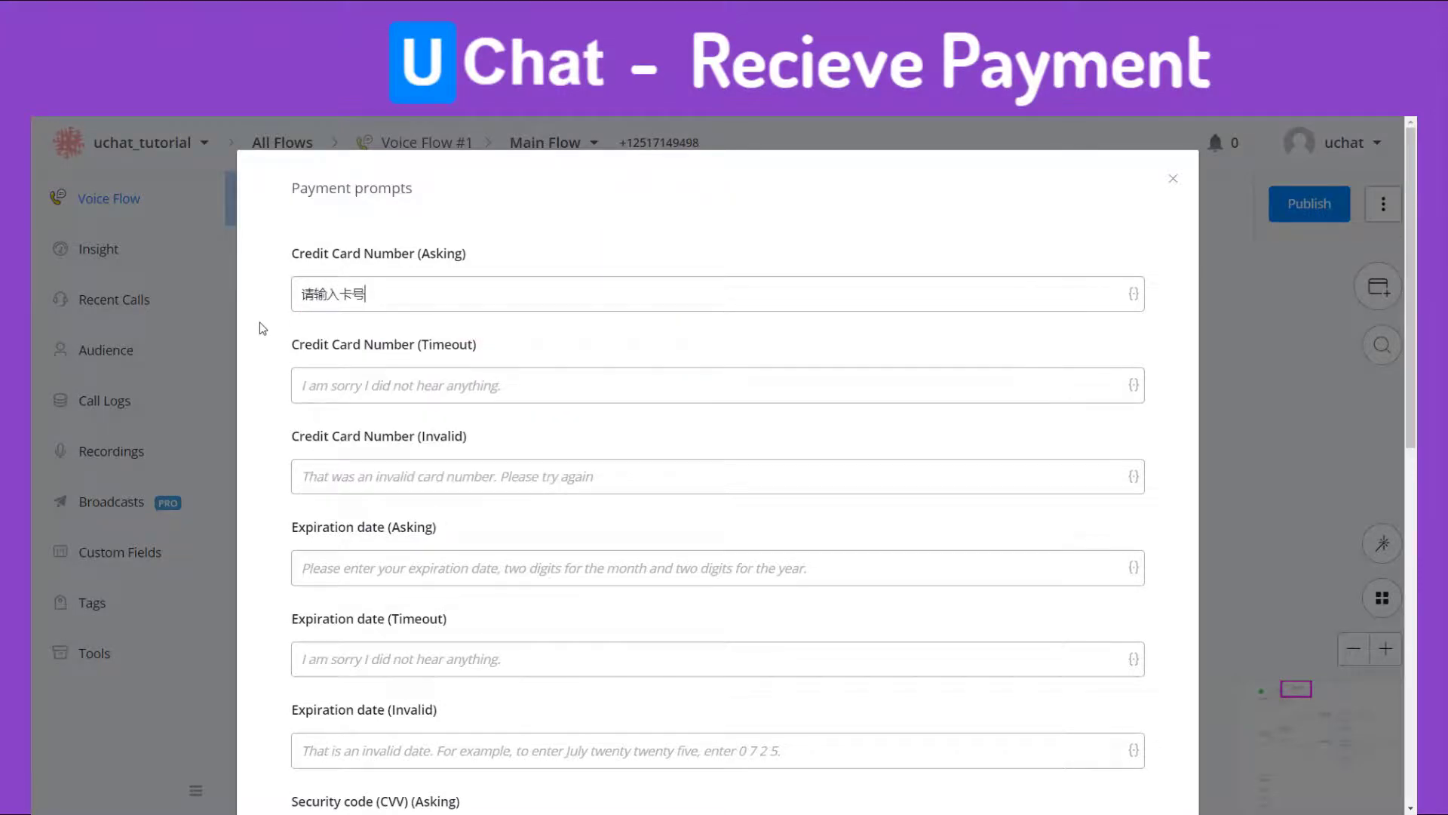
left_click(259, 323)
scroll(260, 328, "down", 3)
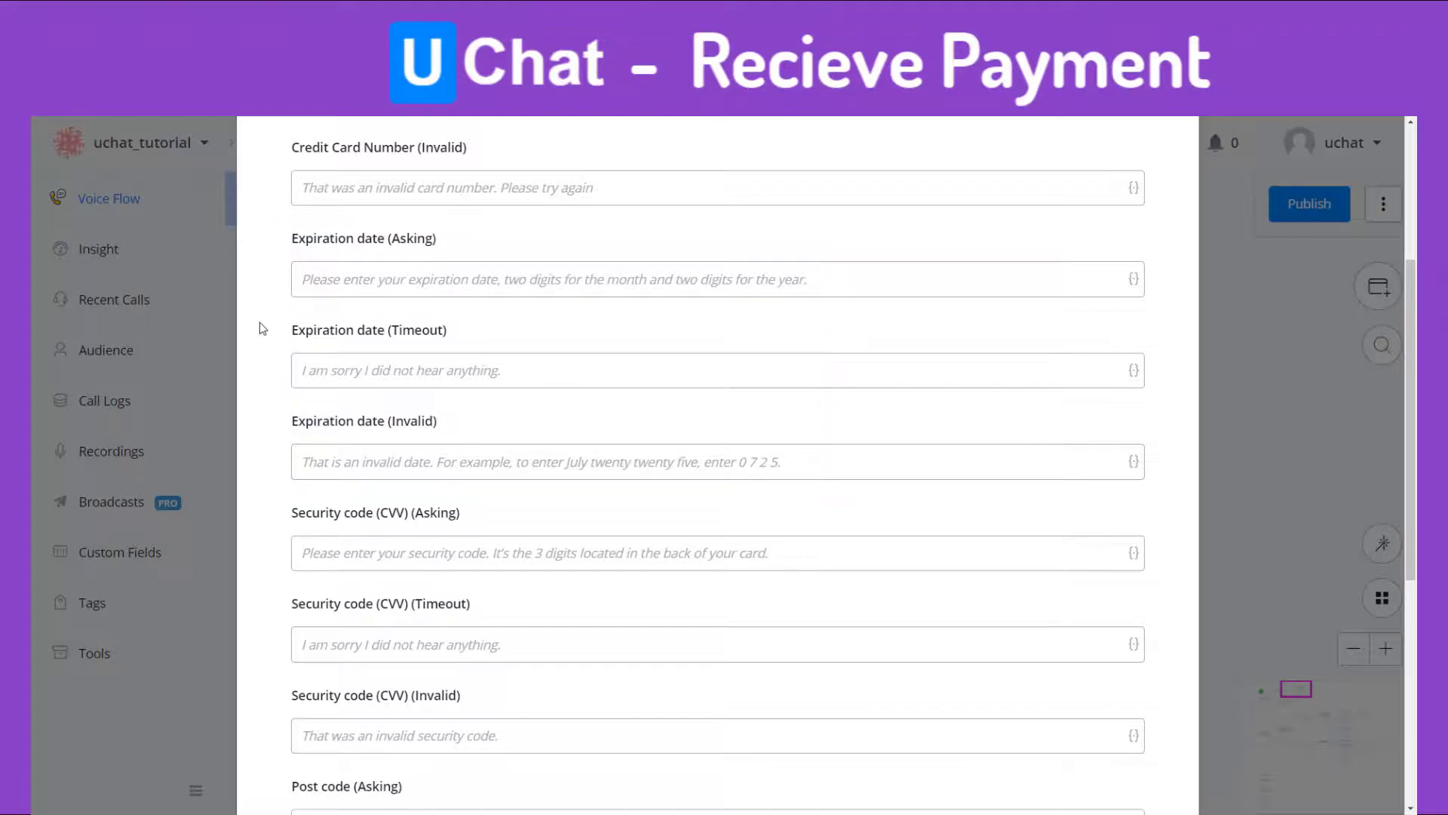
scroll(259, 327, "down", 3)
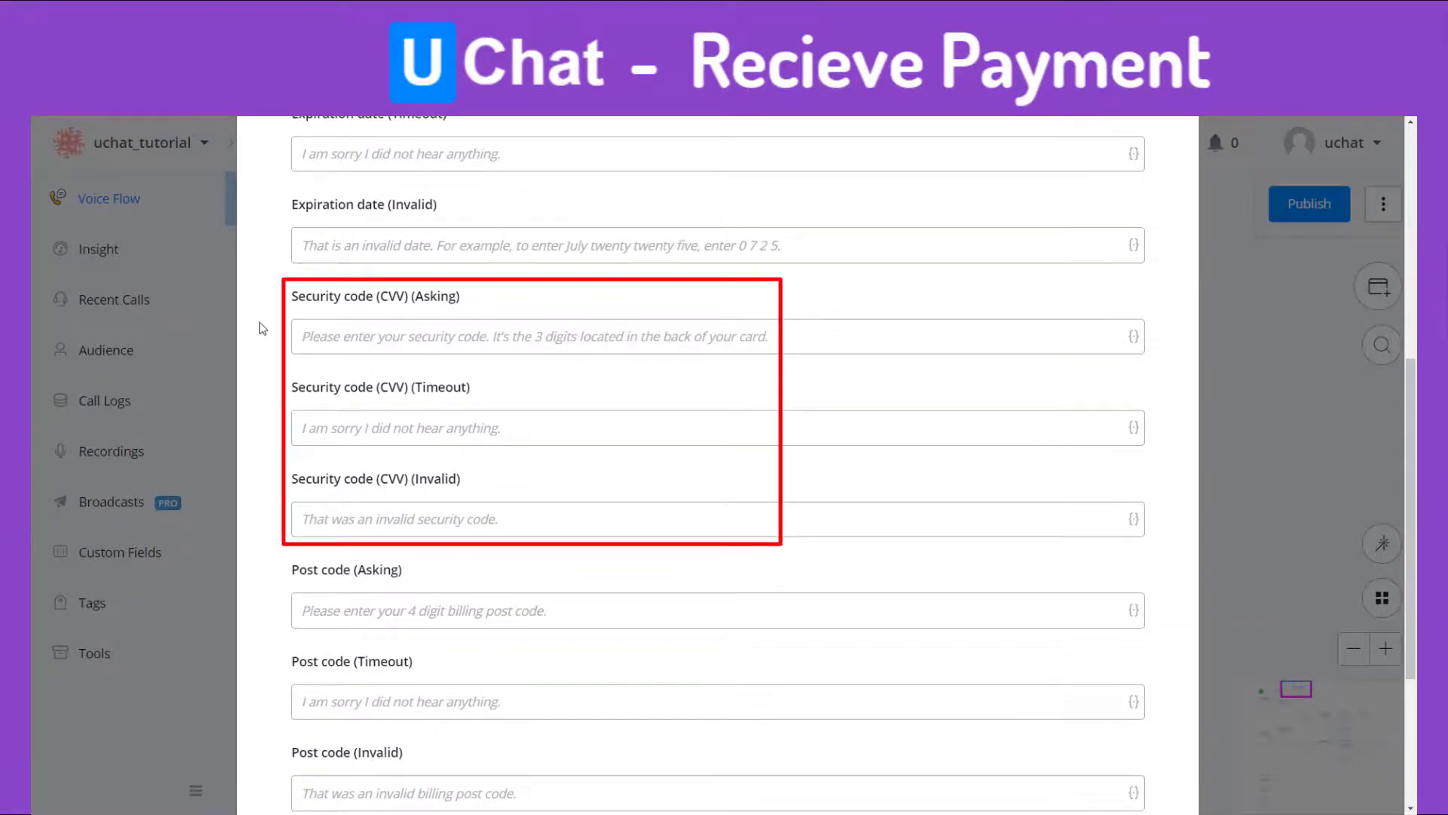
scroll(260, 328, "down", 4)
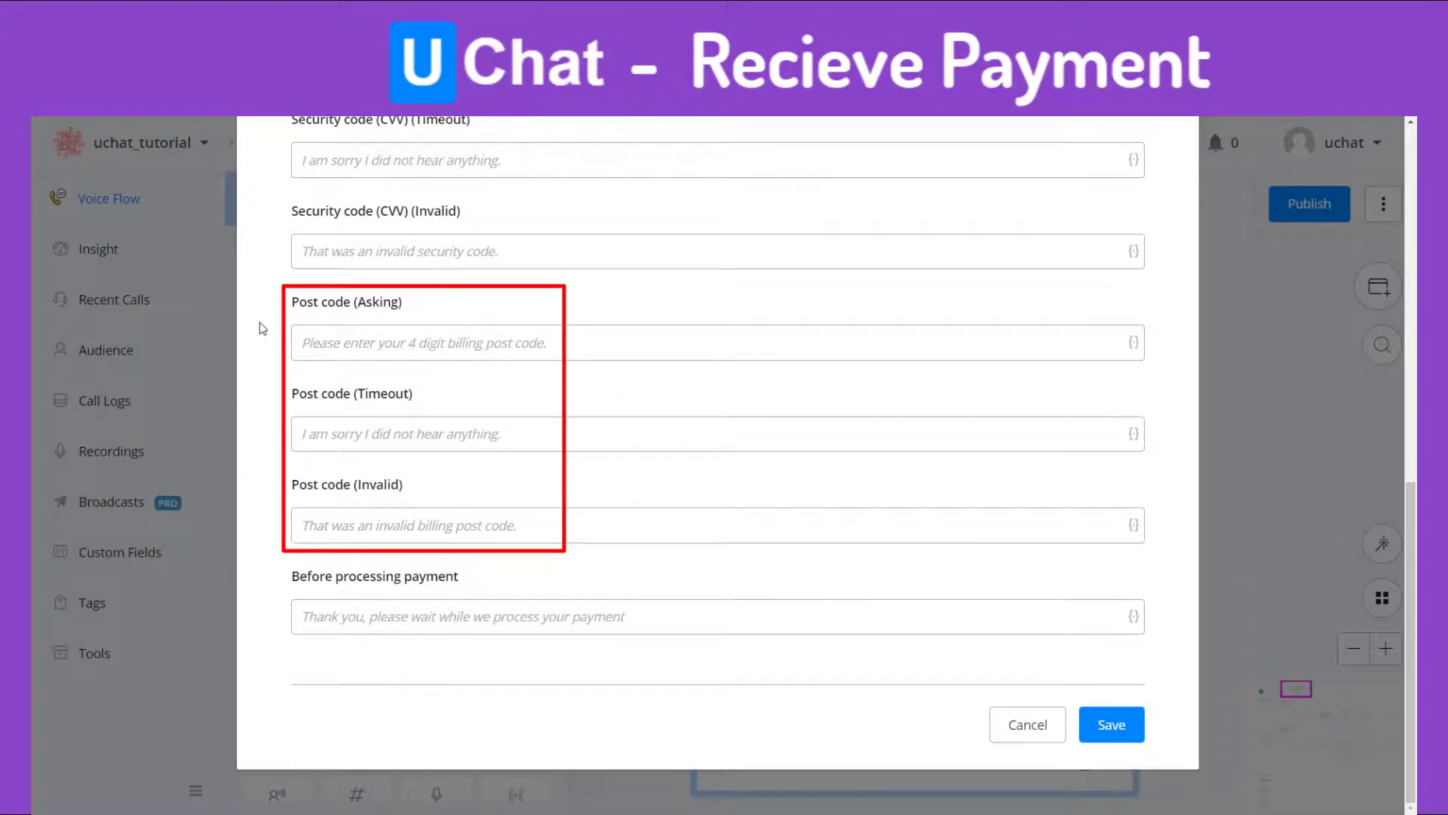
left_click(1051, 743)
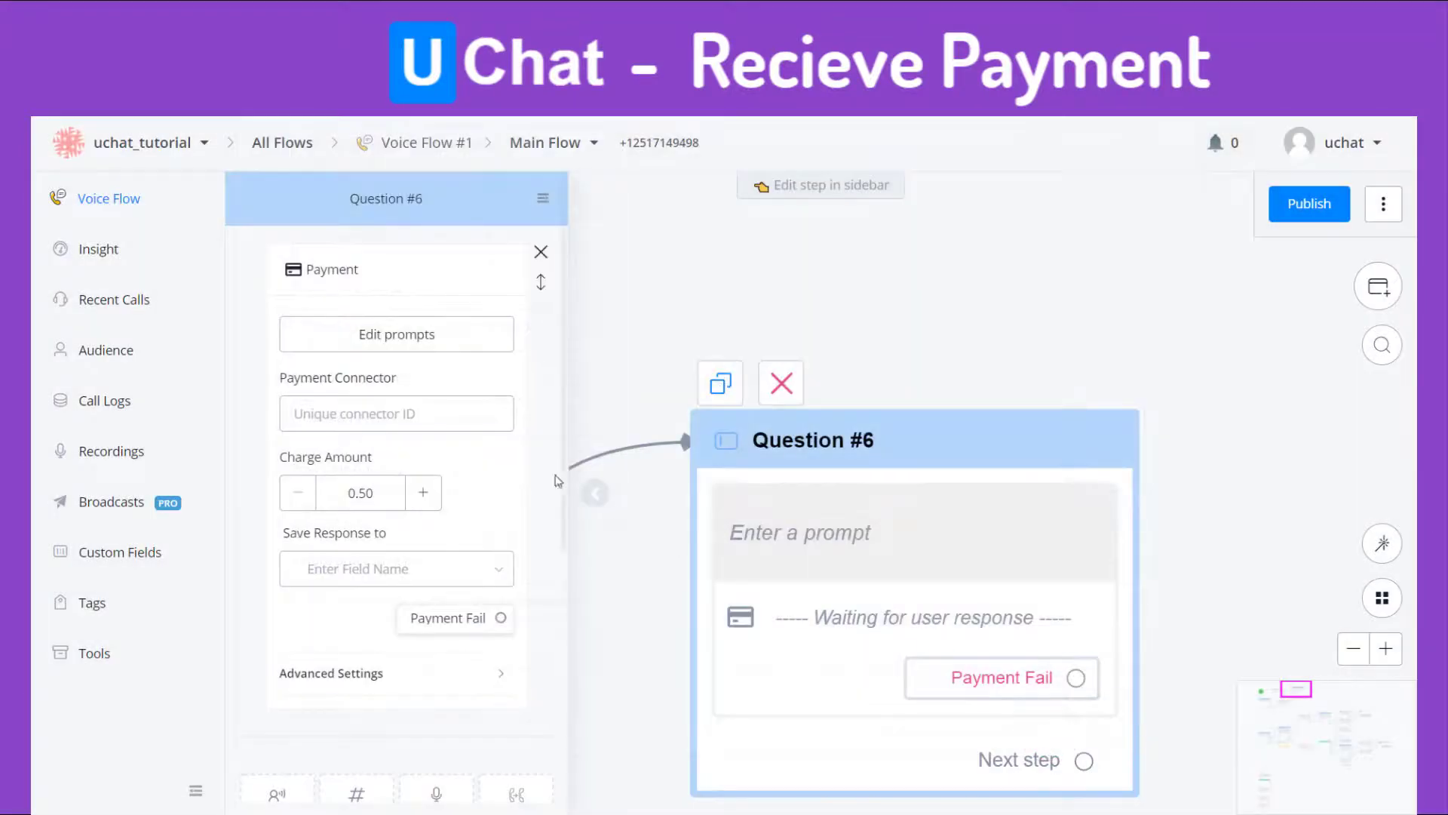
Switch to Twilio and open the Stripe Connector from the Programmable Voice Pay Connectors.
left_click(448, 417)
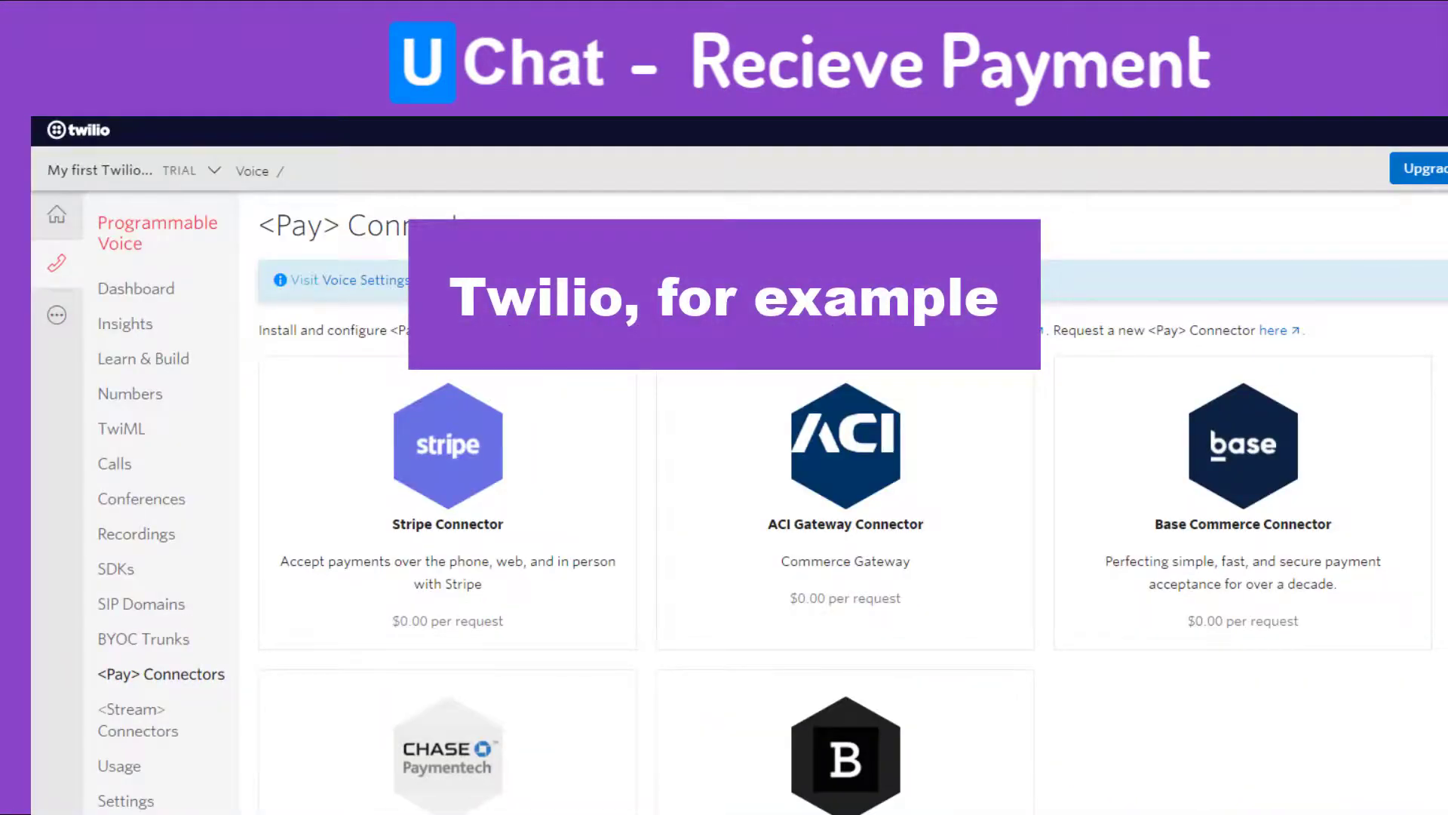
left_click(58, 323)
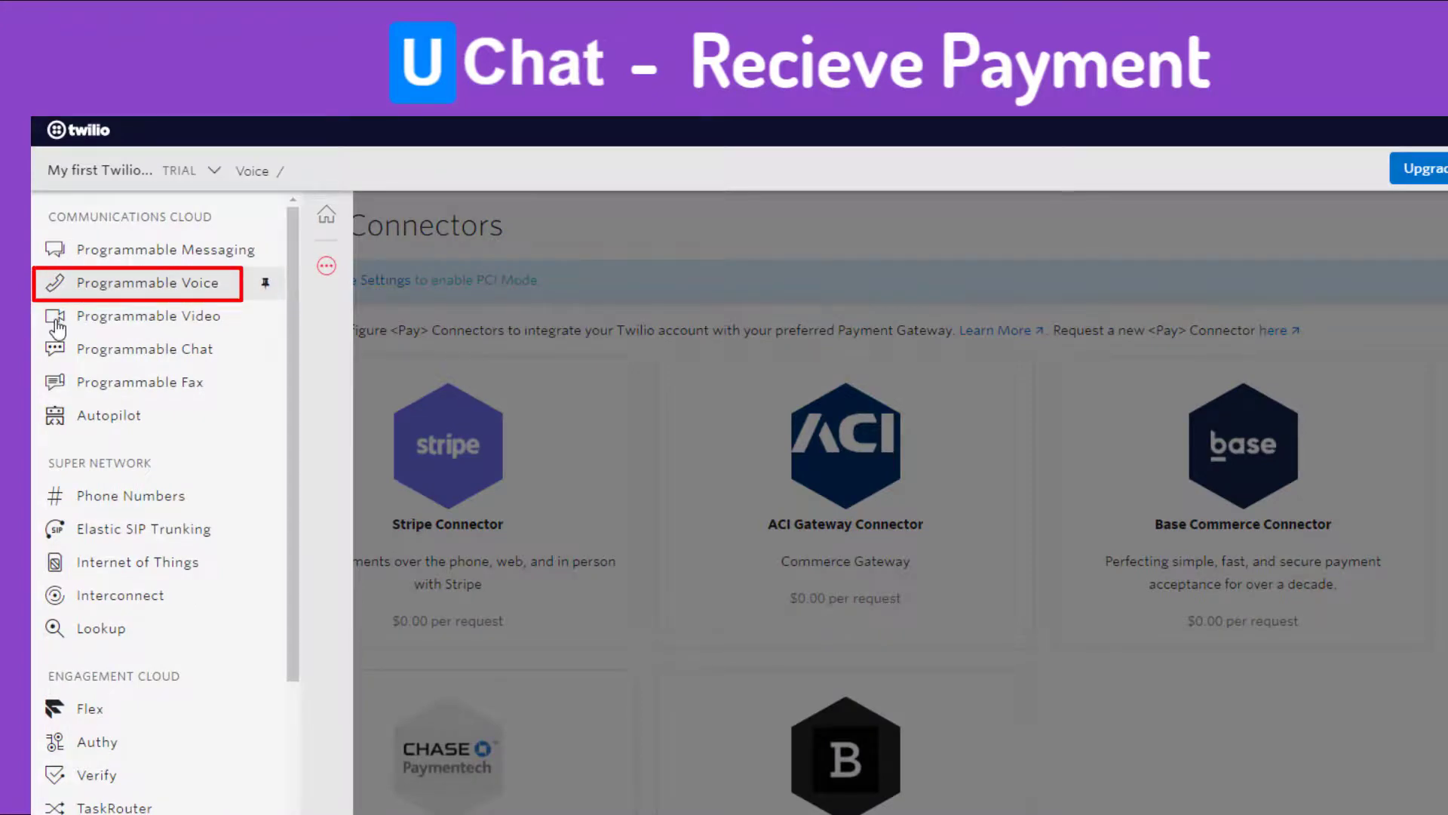
left_click(503, 338)
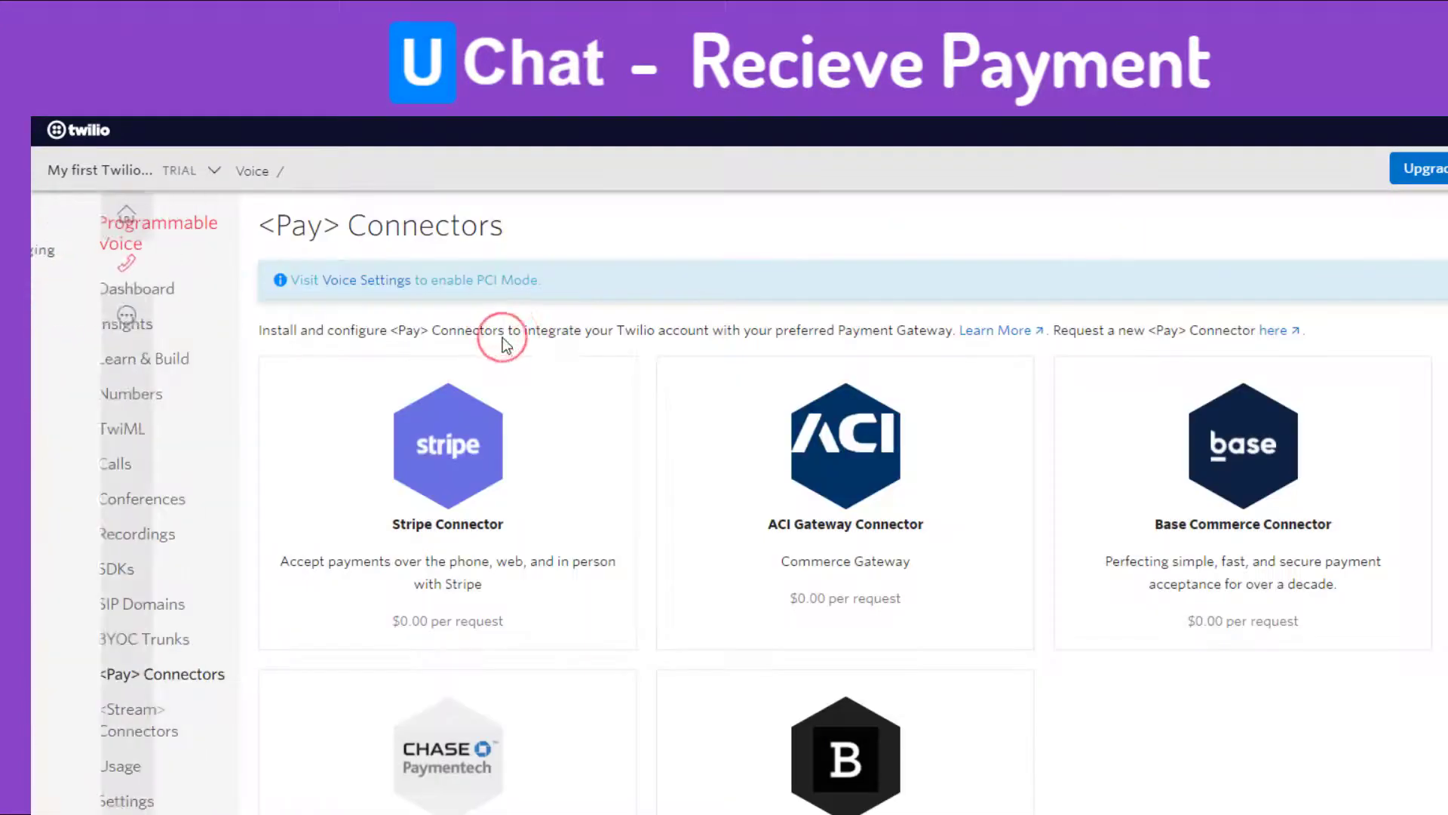
left_click(202, 675)
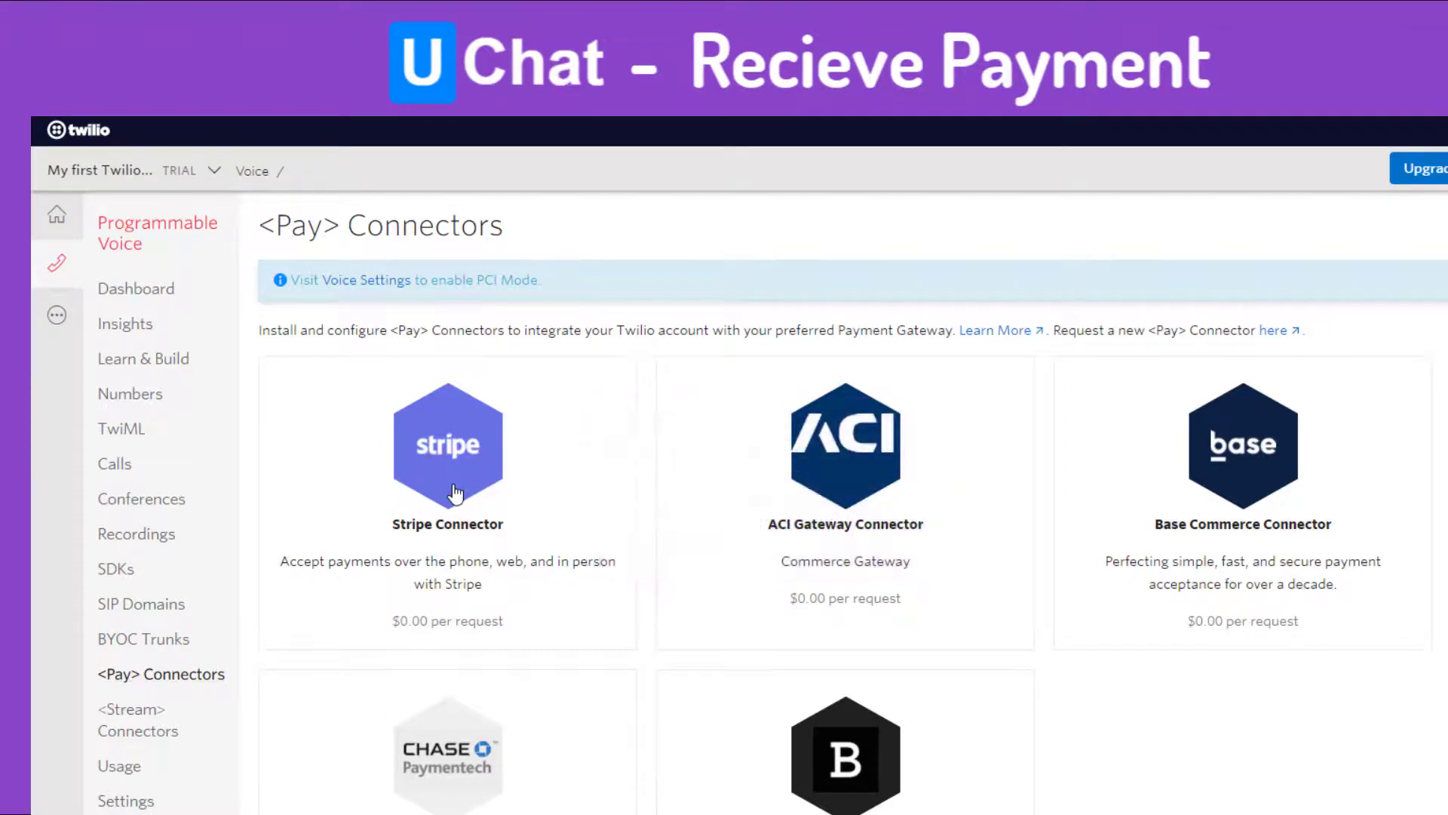
left_click(455, 493)
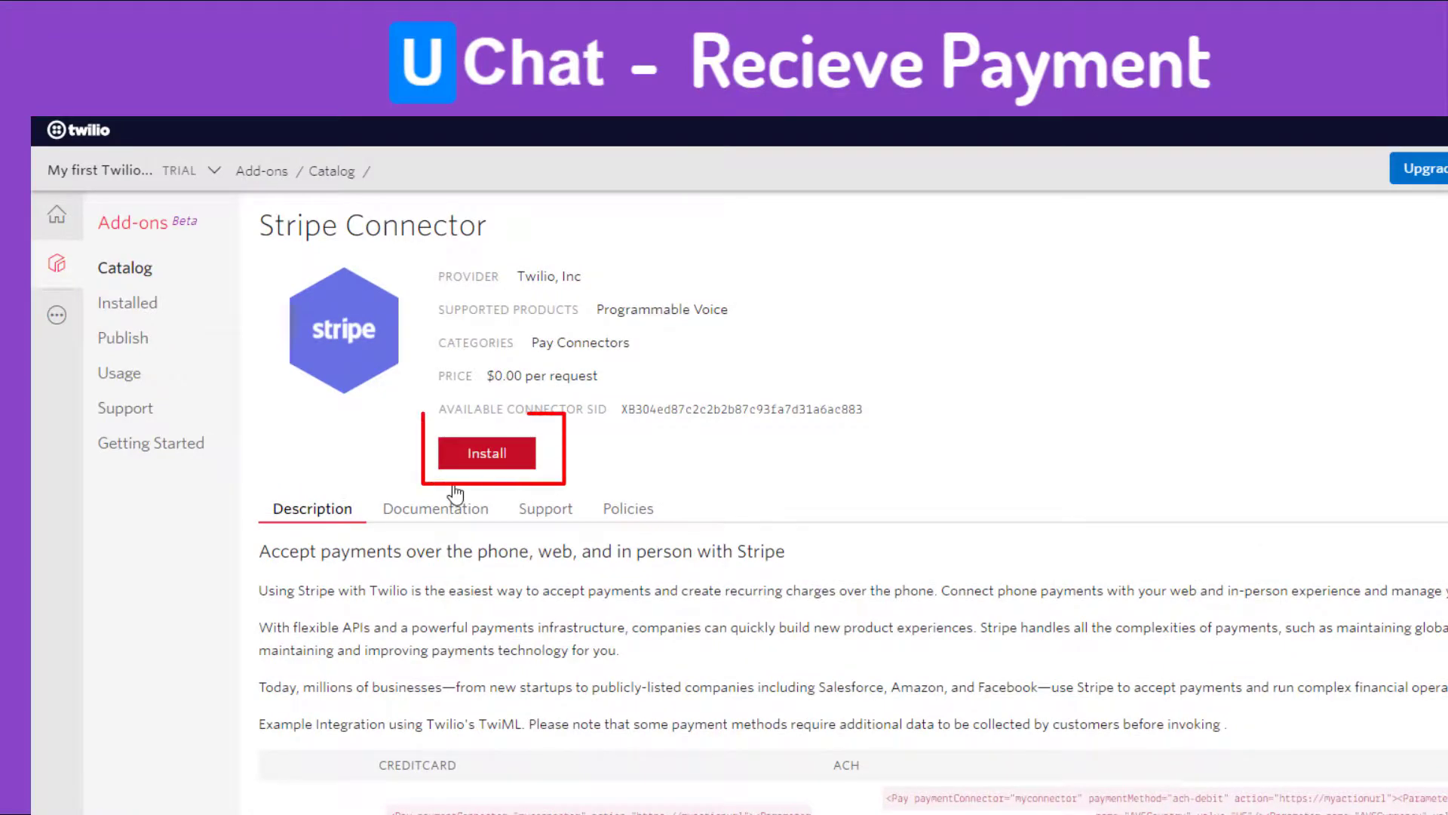
Install the Stripe Connector add-on, agreeing to Twilio's Terms of Service.
left_click(475, 467)
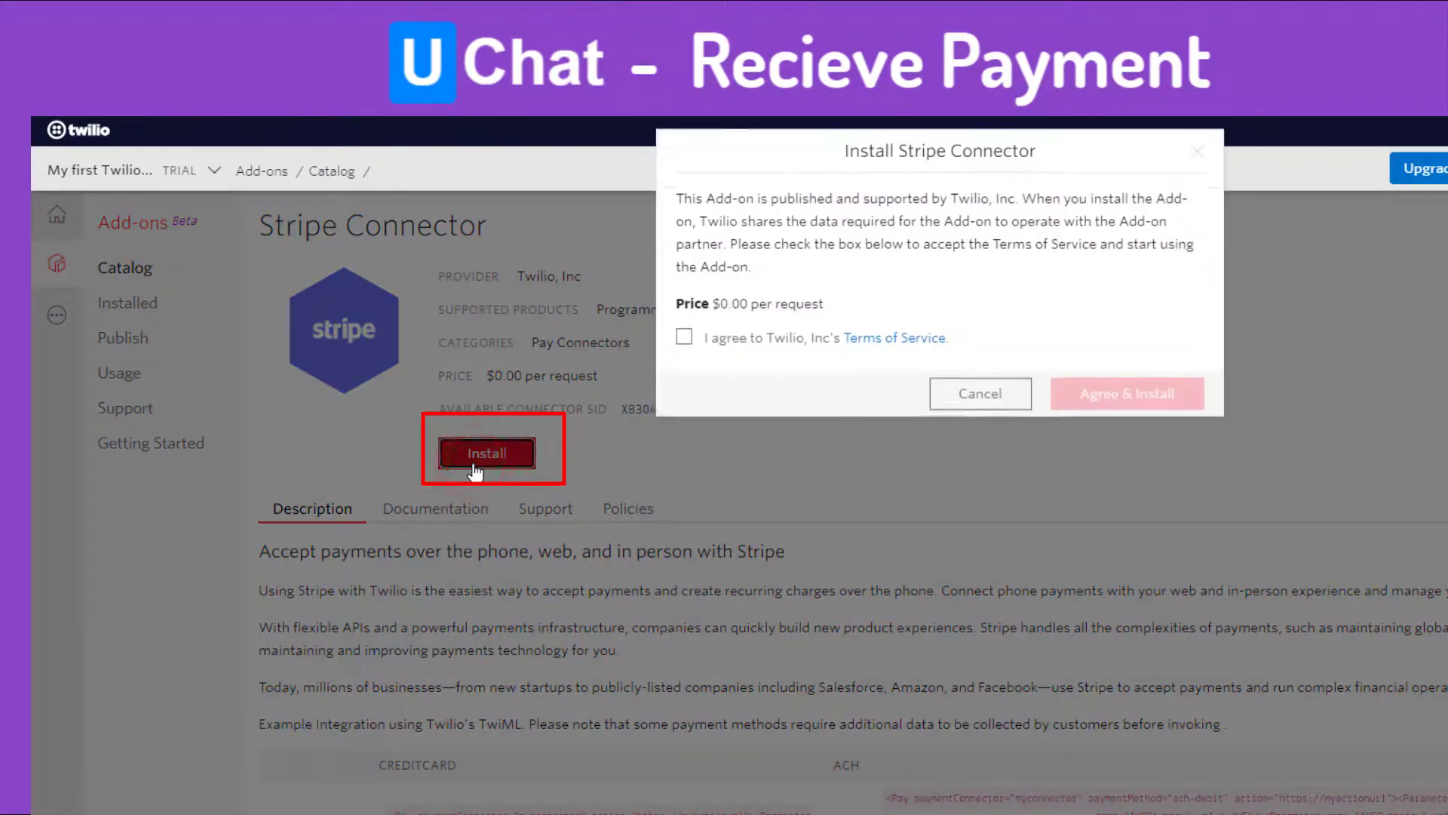
left_click(684, 352)
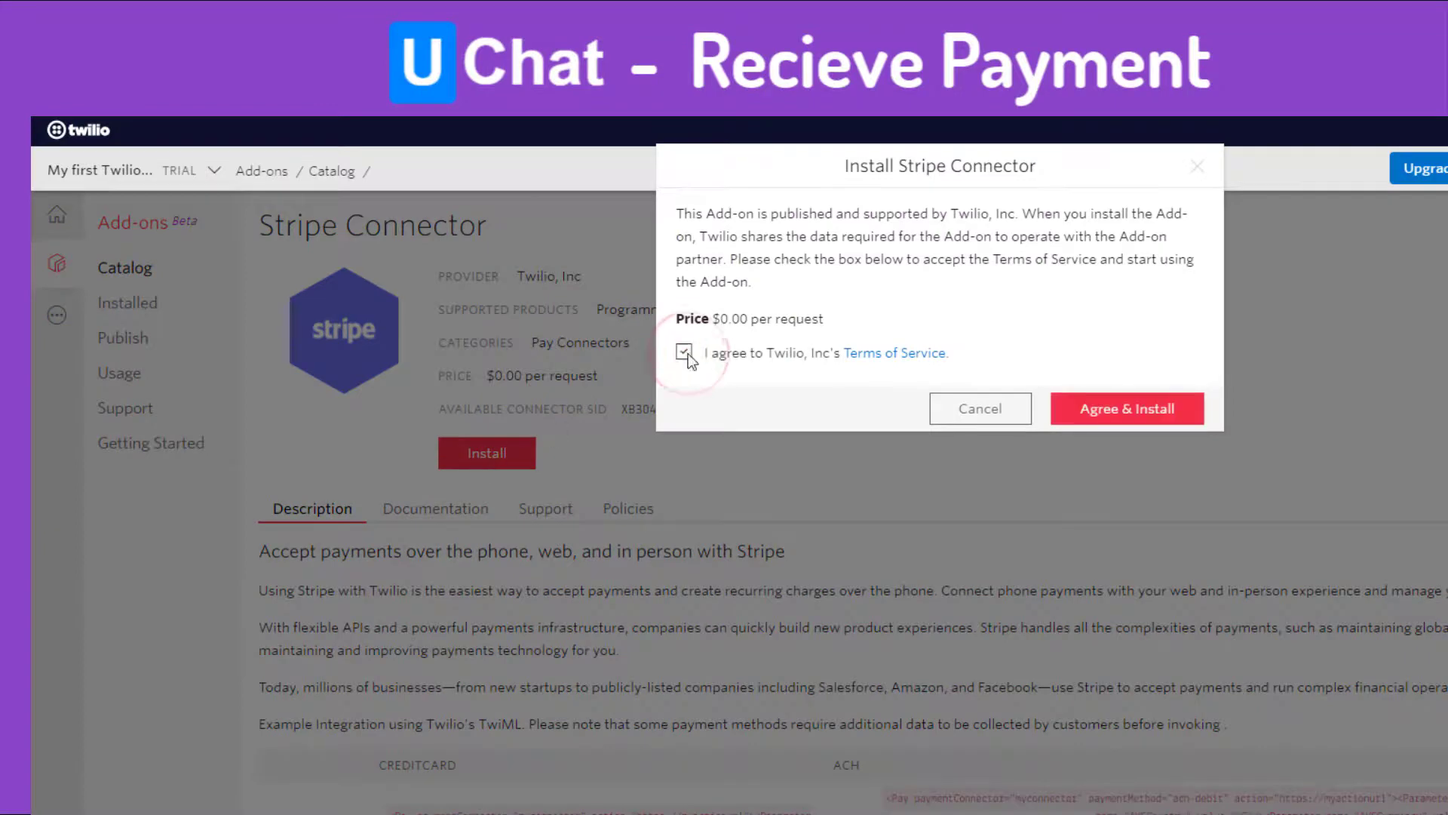
left_click(1090, 414)
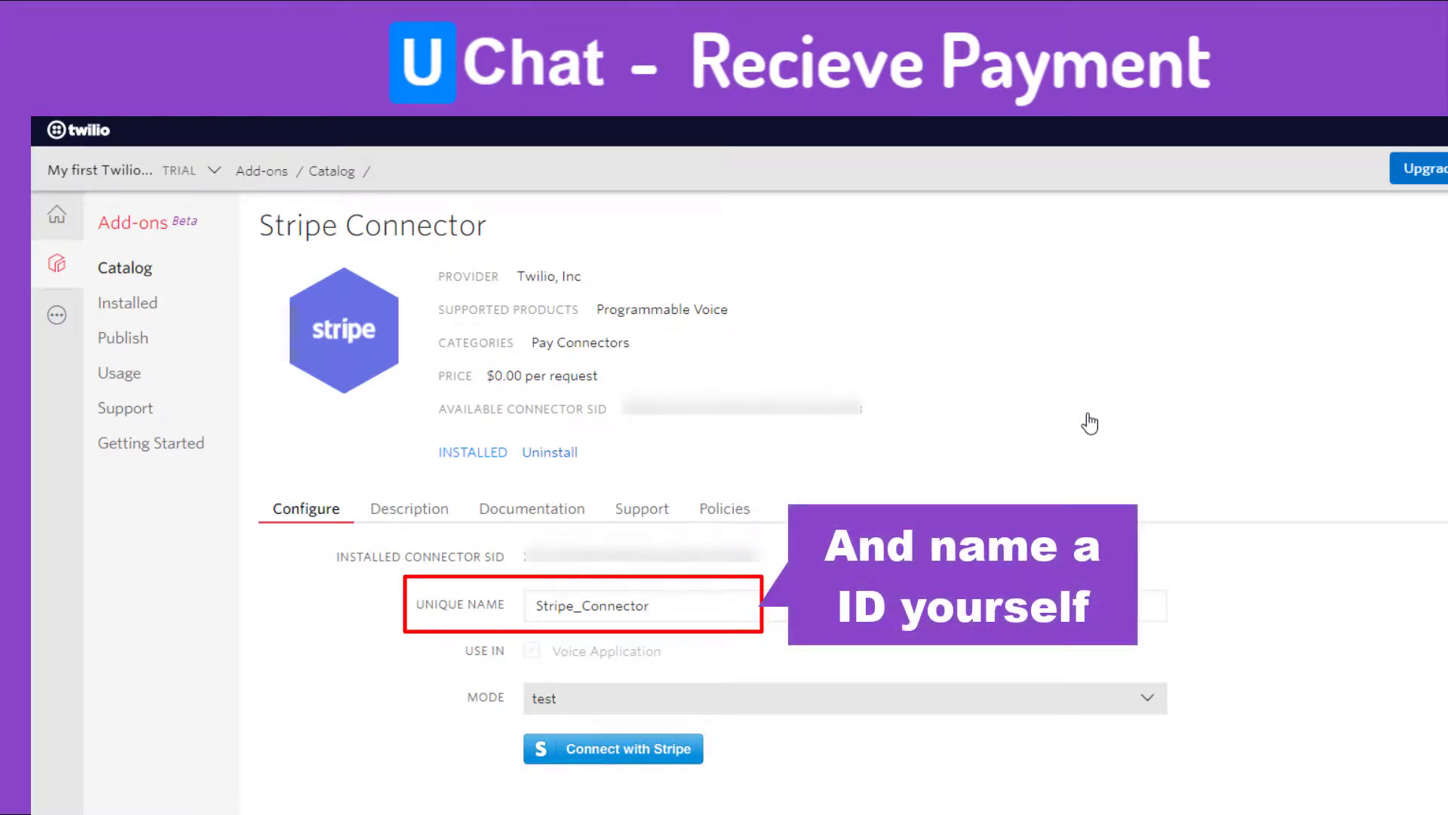
Set the connector's unique name to Stripe_Connector_UChat_Tutorial and connect it with Stripe in test mode.
left_click(673, 605)
type("_UChat")
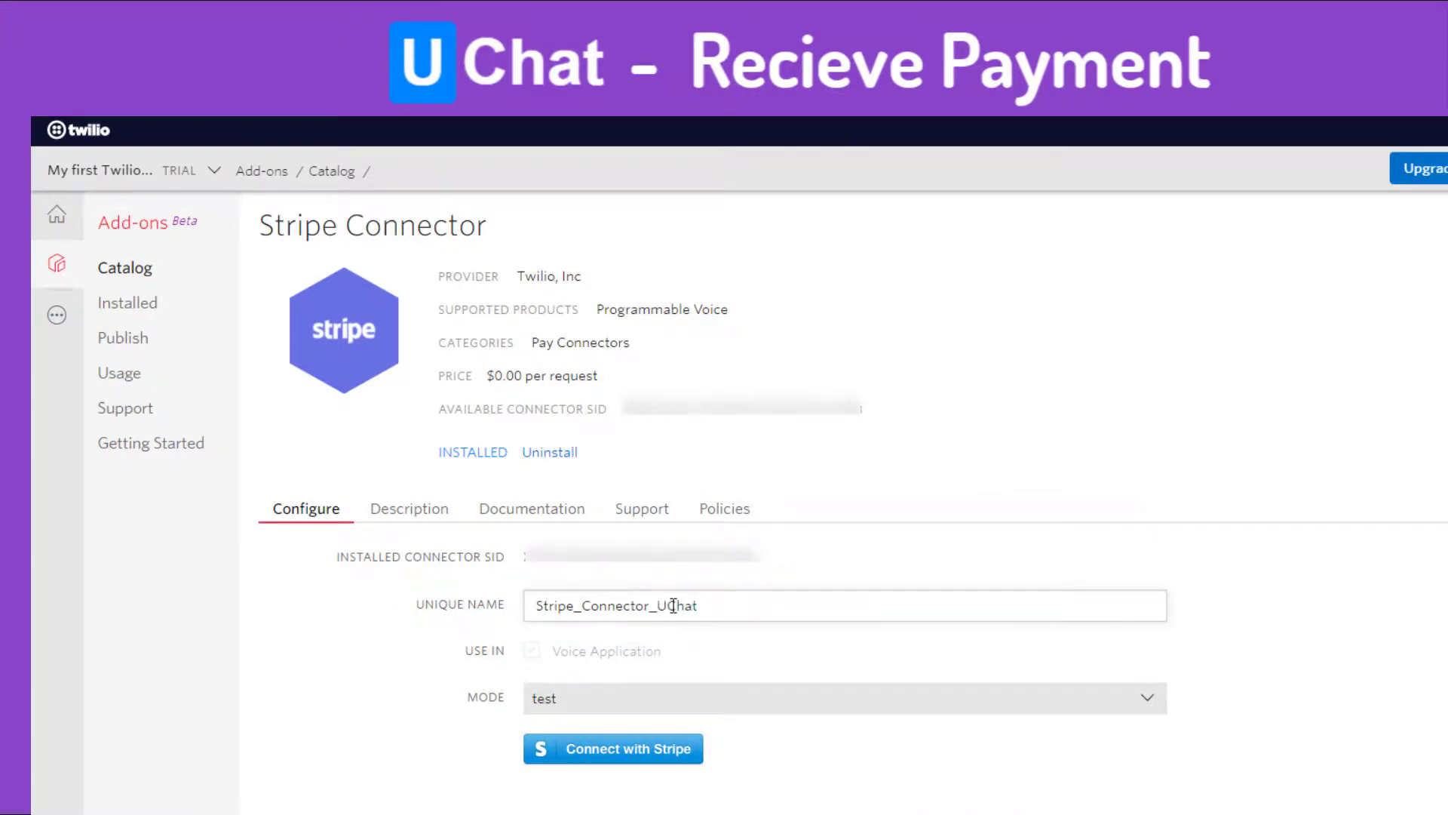
type("_Tutorial")
left_click(683, 757)
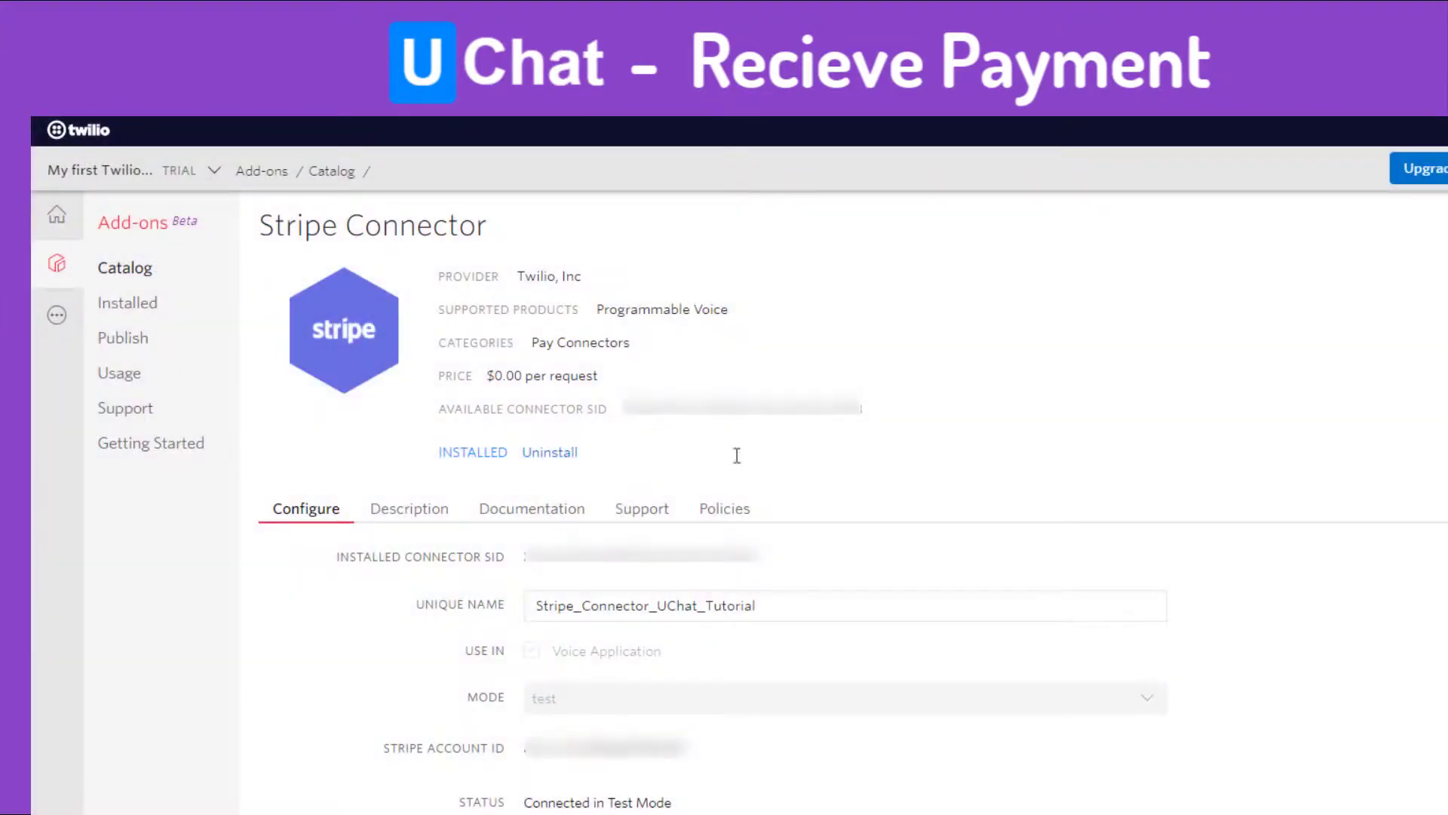
Copy the Stripe connector's unique name from Twilio and paste it as the payment item's connector ID in UChat.
left_click_drag(777, 603, 532, 602)
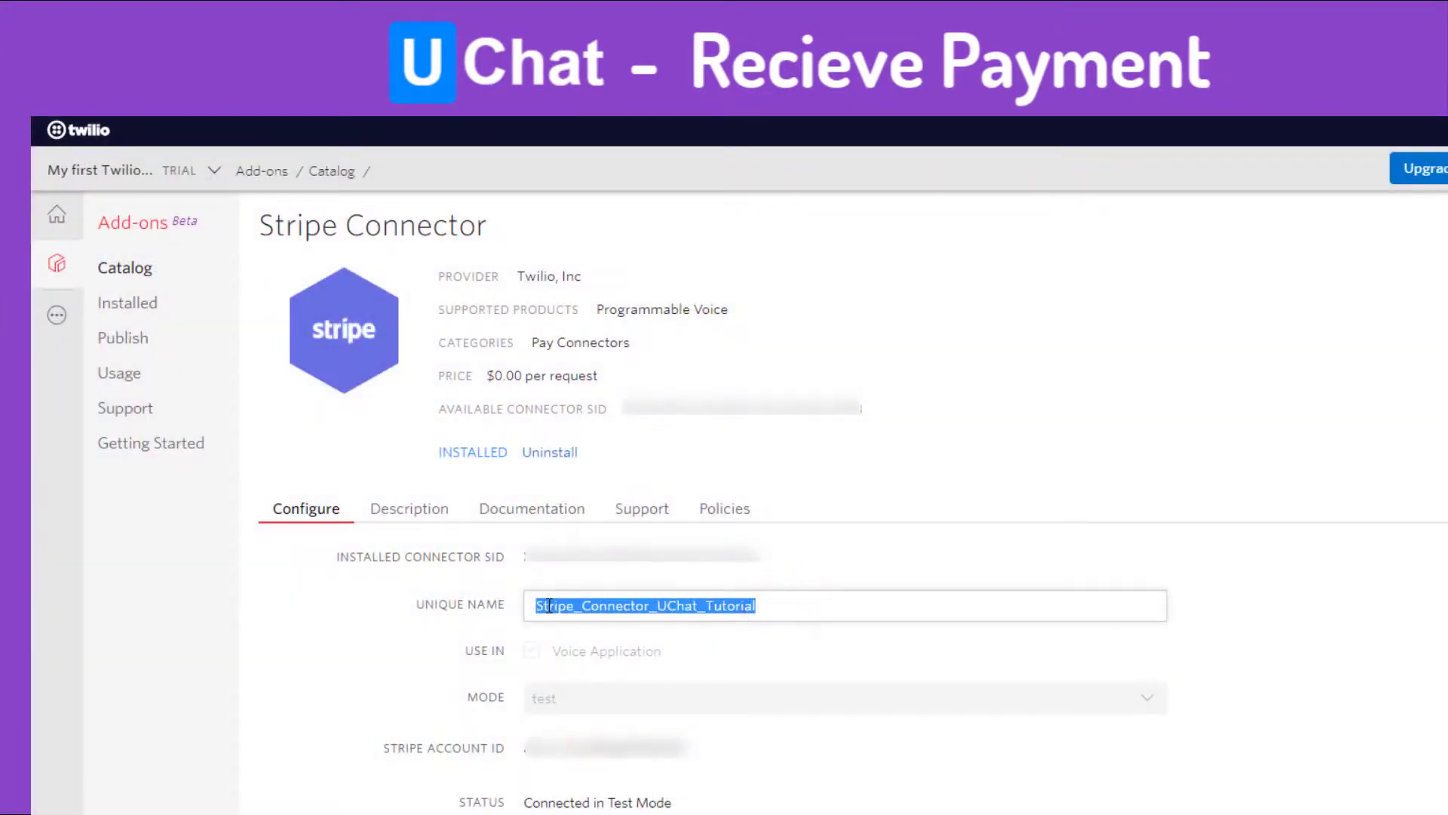
right_click(548, 604)
left_click(604, 673)
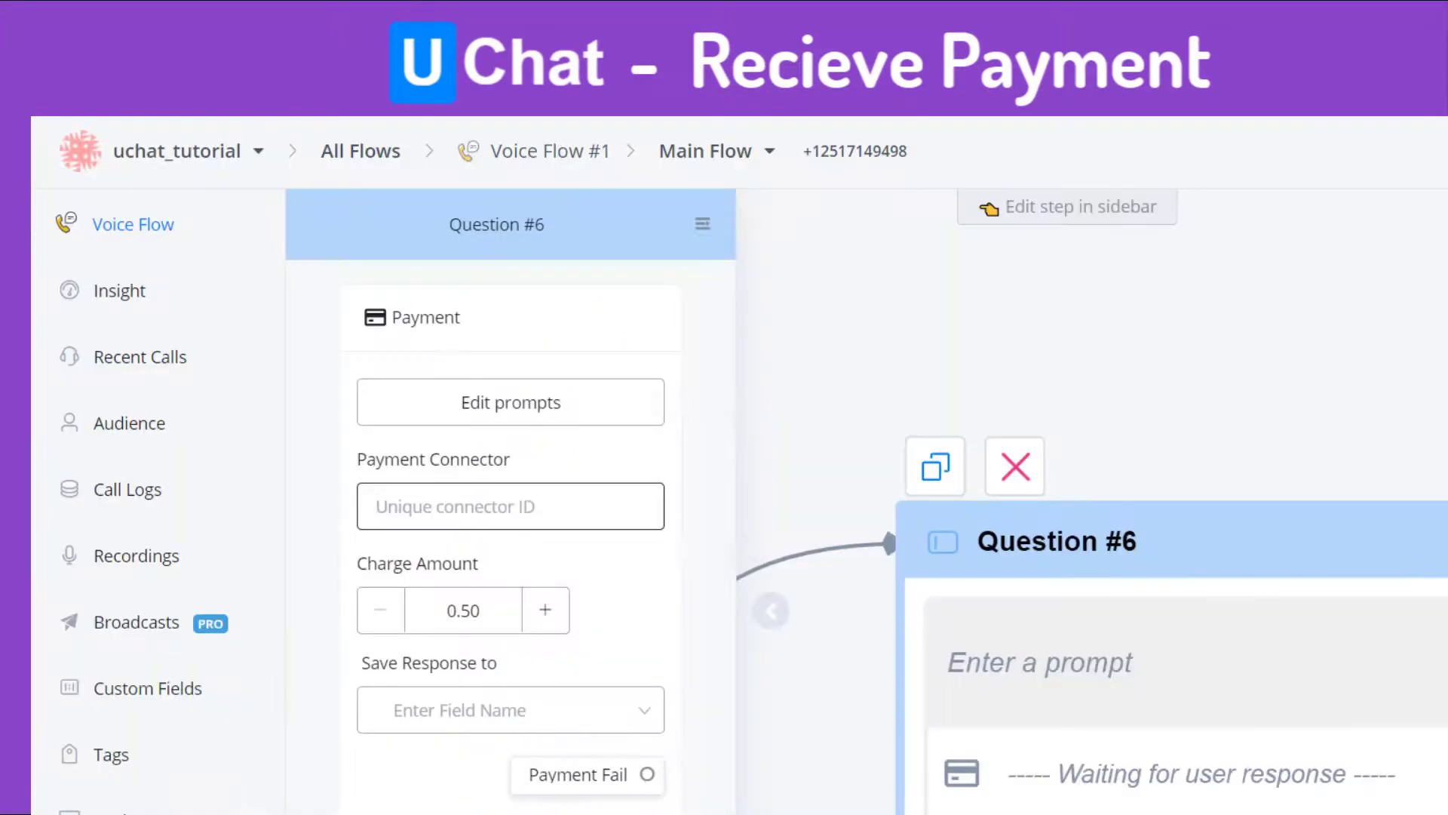
left_click(428, 517)
left_click(419, 507)
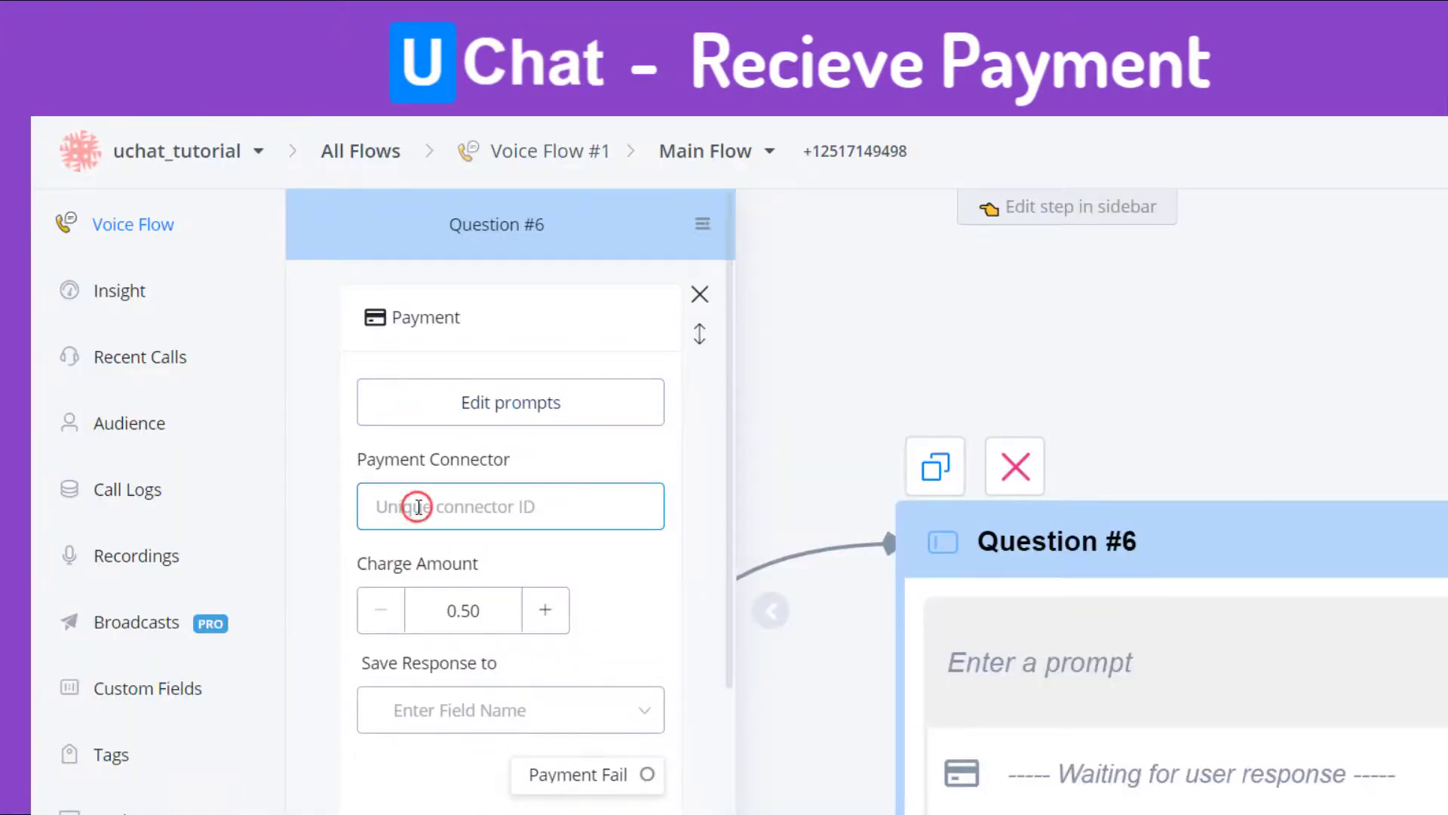
key("ctrl+v")
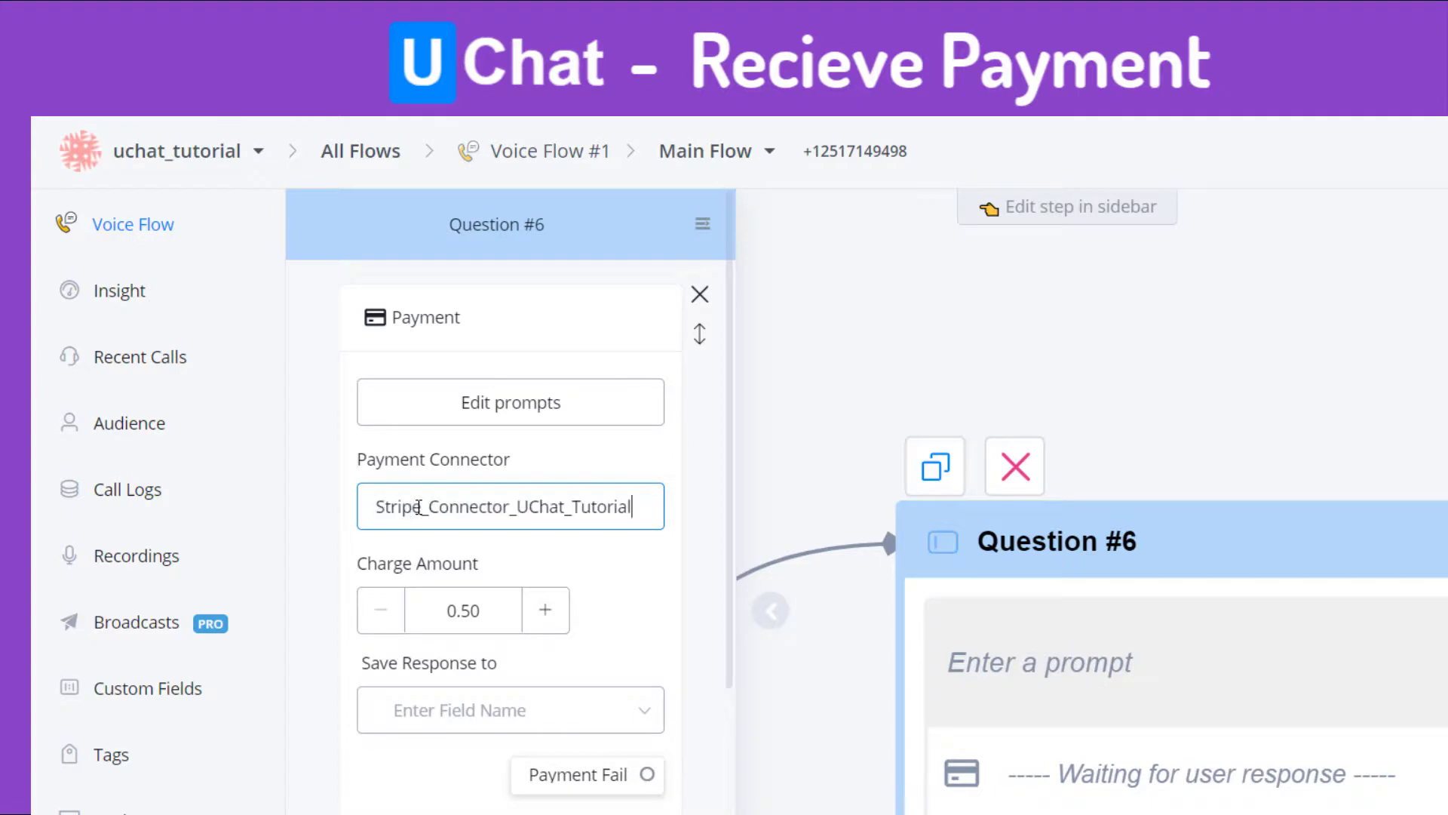
Set the payment item's charge amount to 0.99.
left_click(611, 571)
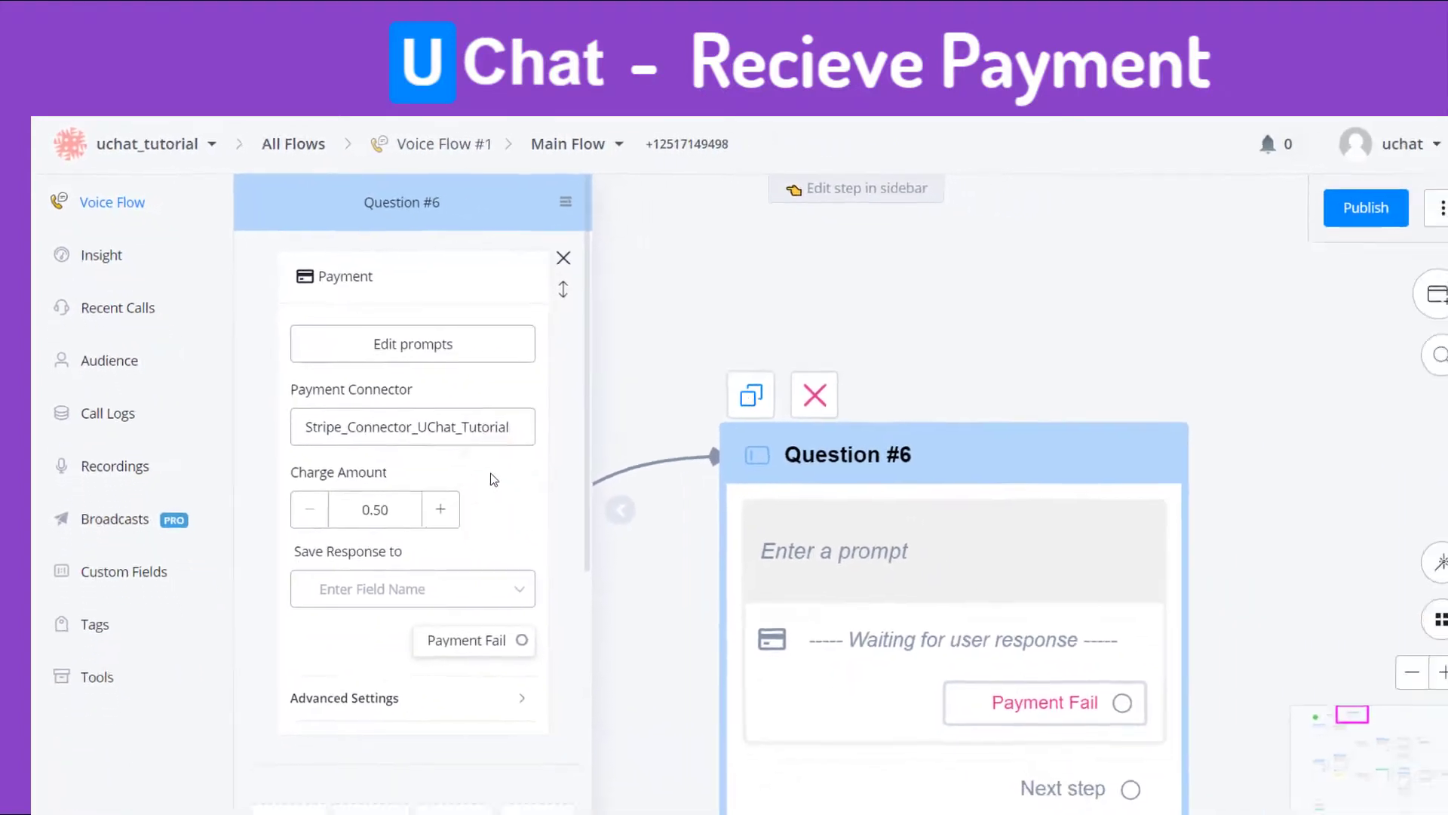
scroll(473, 464, "down", 1)
left_click_drag(345, 426, 388, 424)
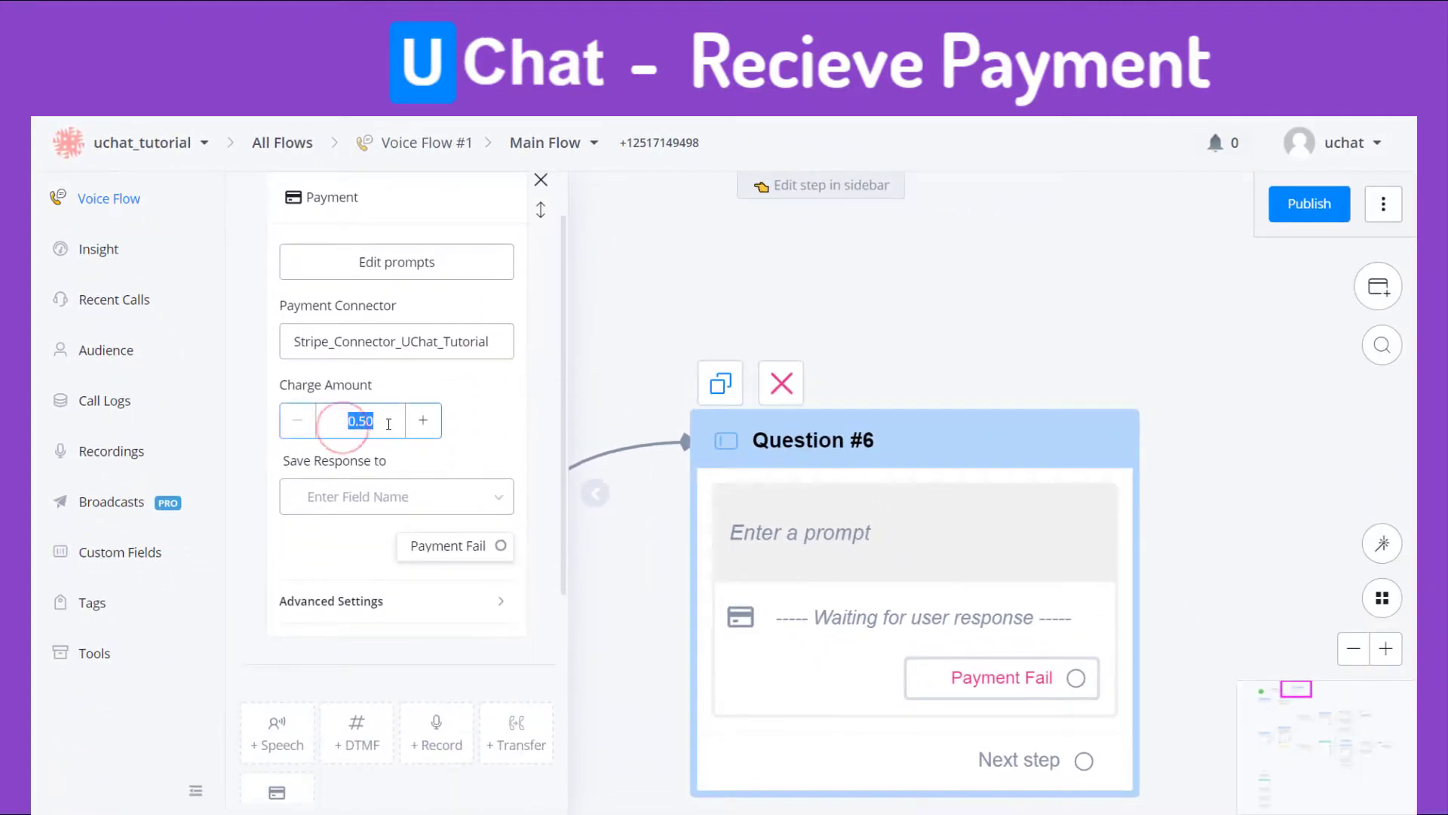
type("0.99")
left_click(478, 505)
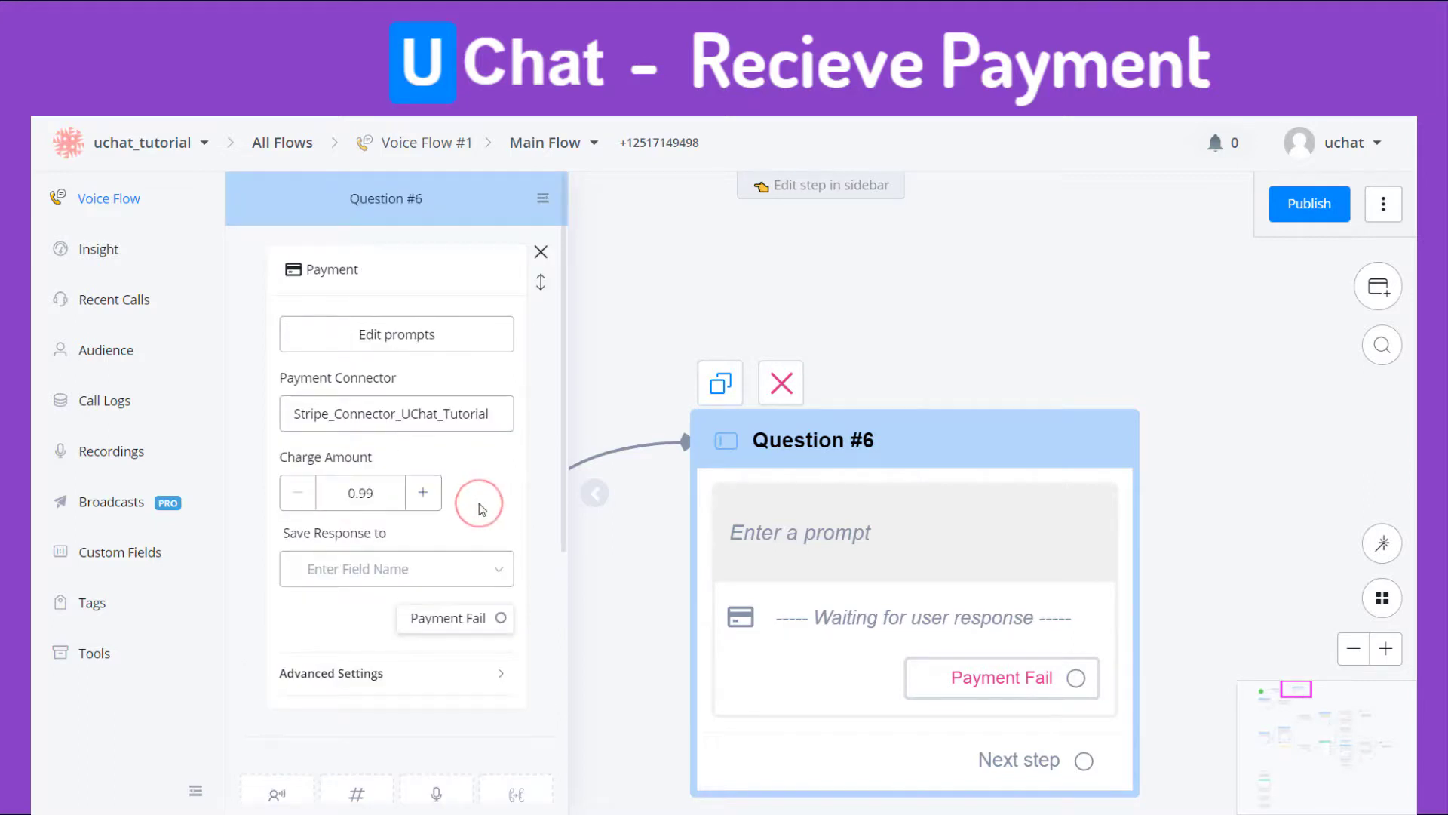
Examine the payment failure settings, including the next step choice and the no-input timeout options.
left_click(479, 617)
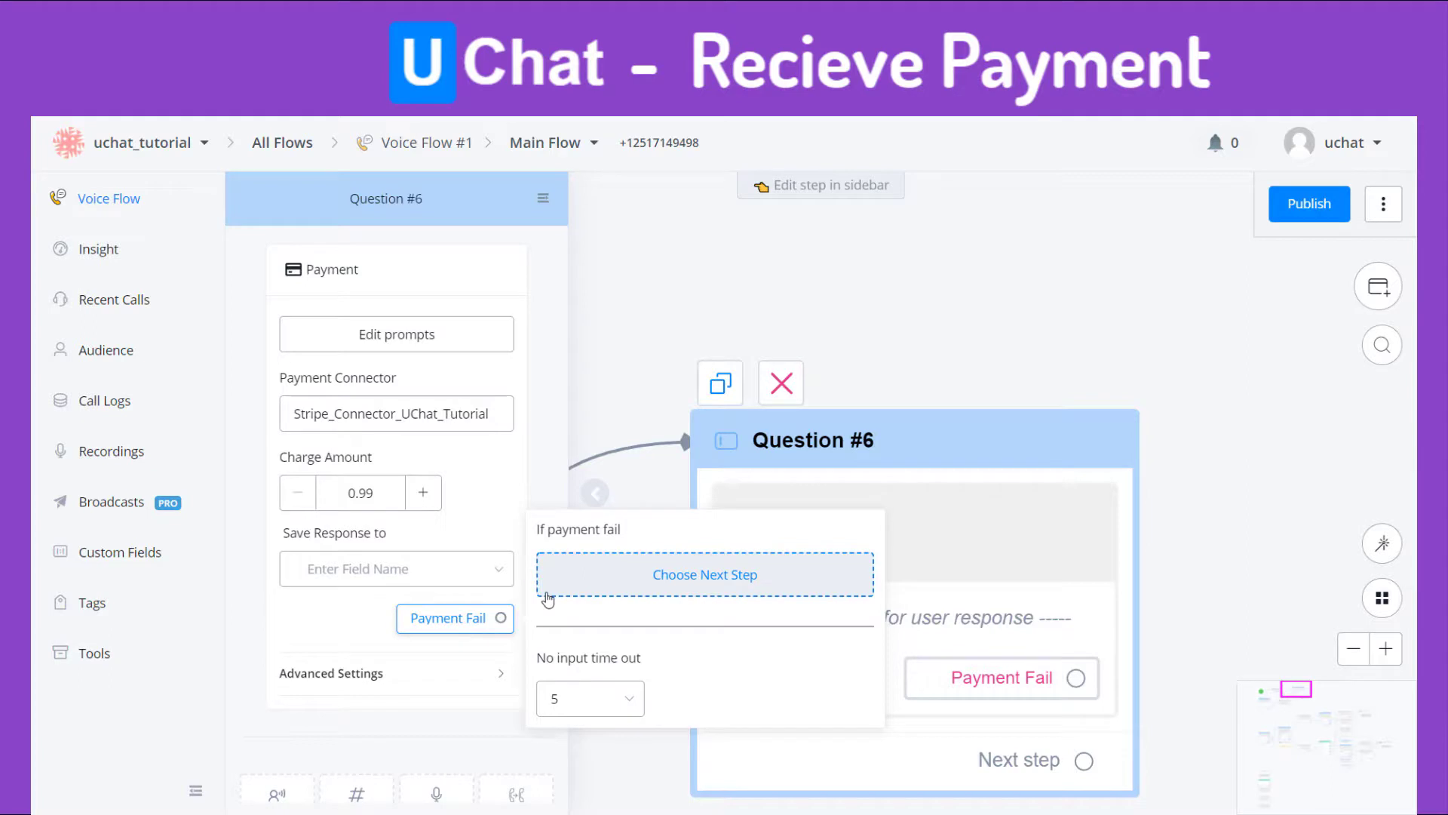
left_click(572, 699)
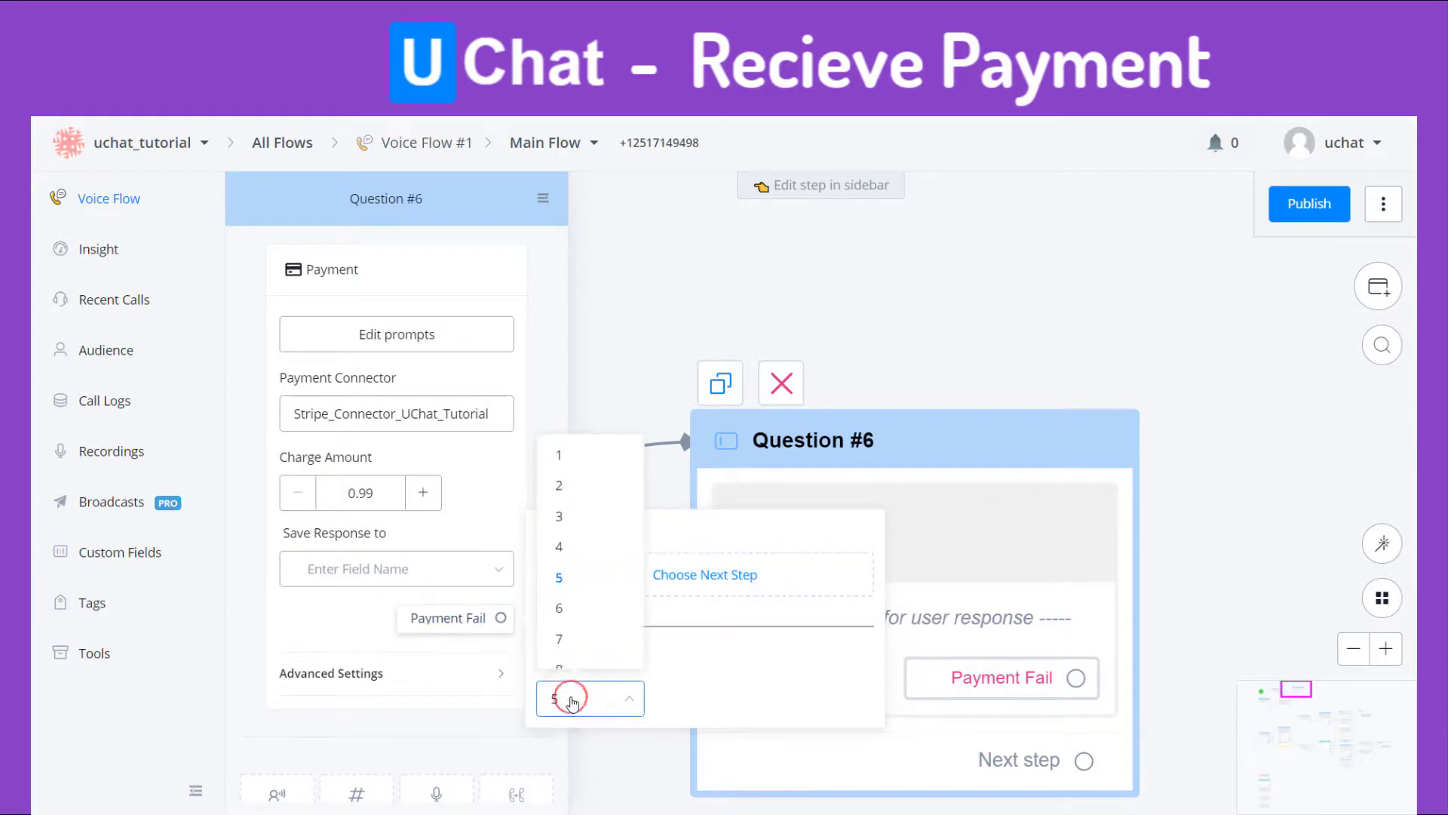
left_click(572, 698)
In the payment's advanced settings, switch Collect post code on and back off, and enable One Time Token.
left_click(478, 682)
scroll(478, 691, "down", 2)
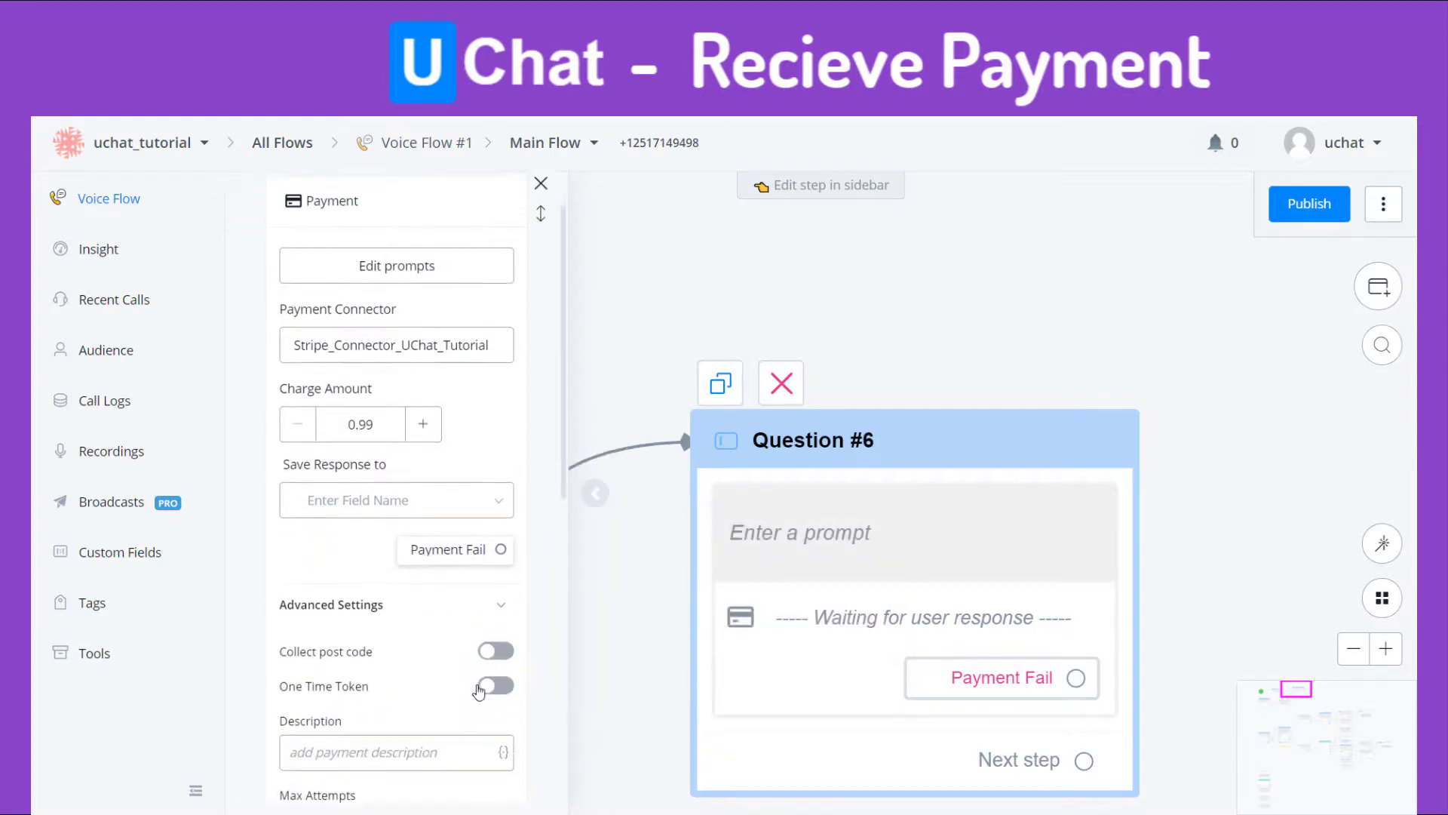
scroll(478, 690, "down", 1)
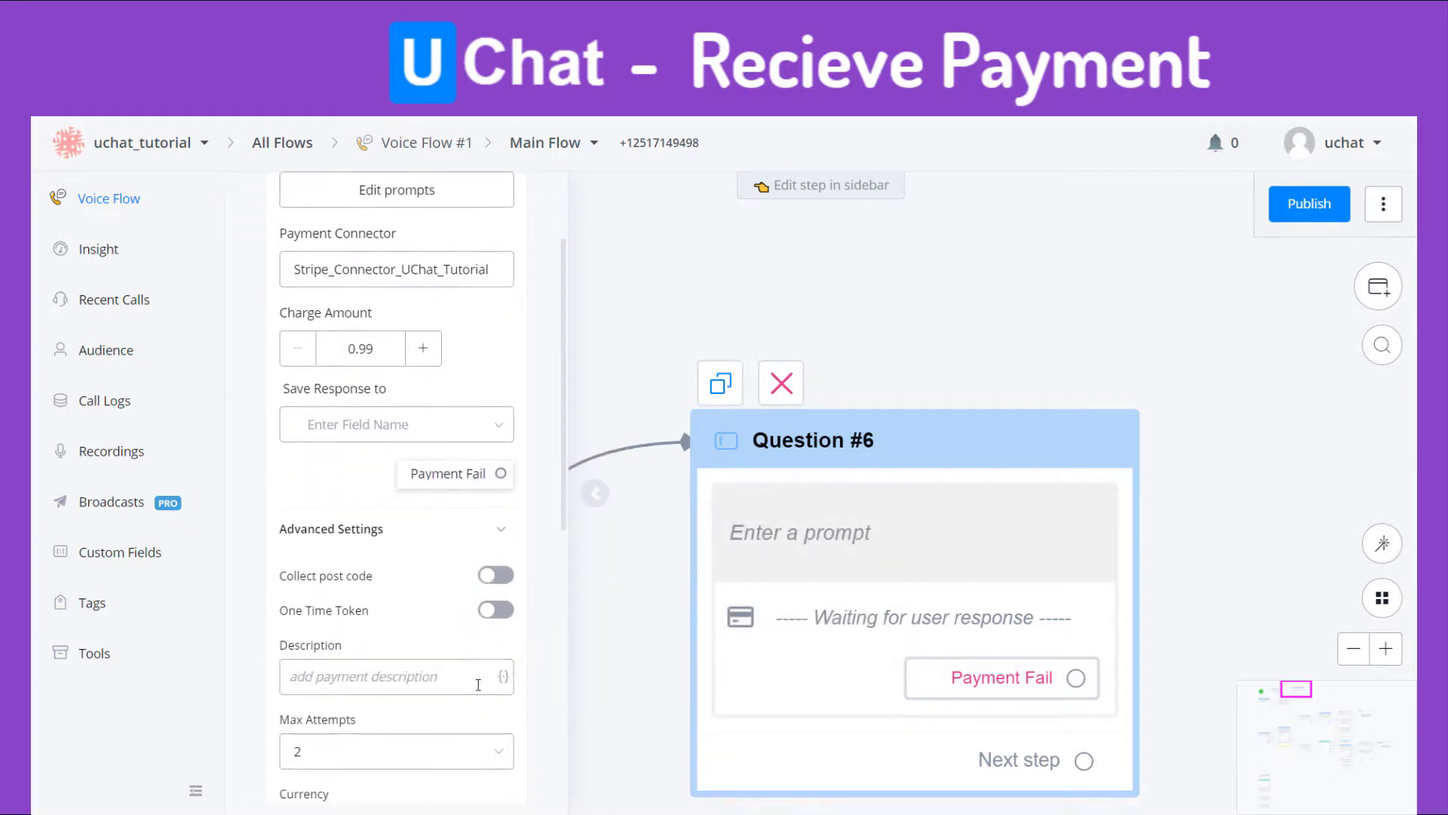
left_click(494, 577)
left_click(495, 577)
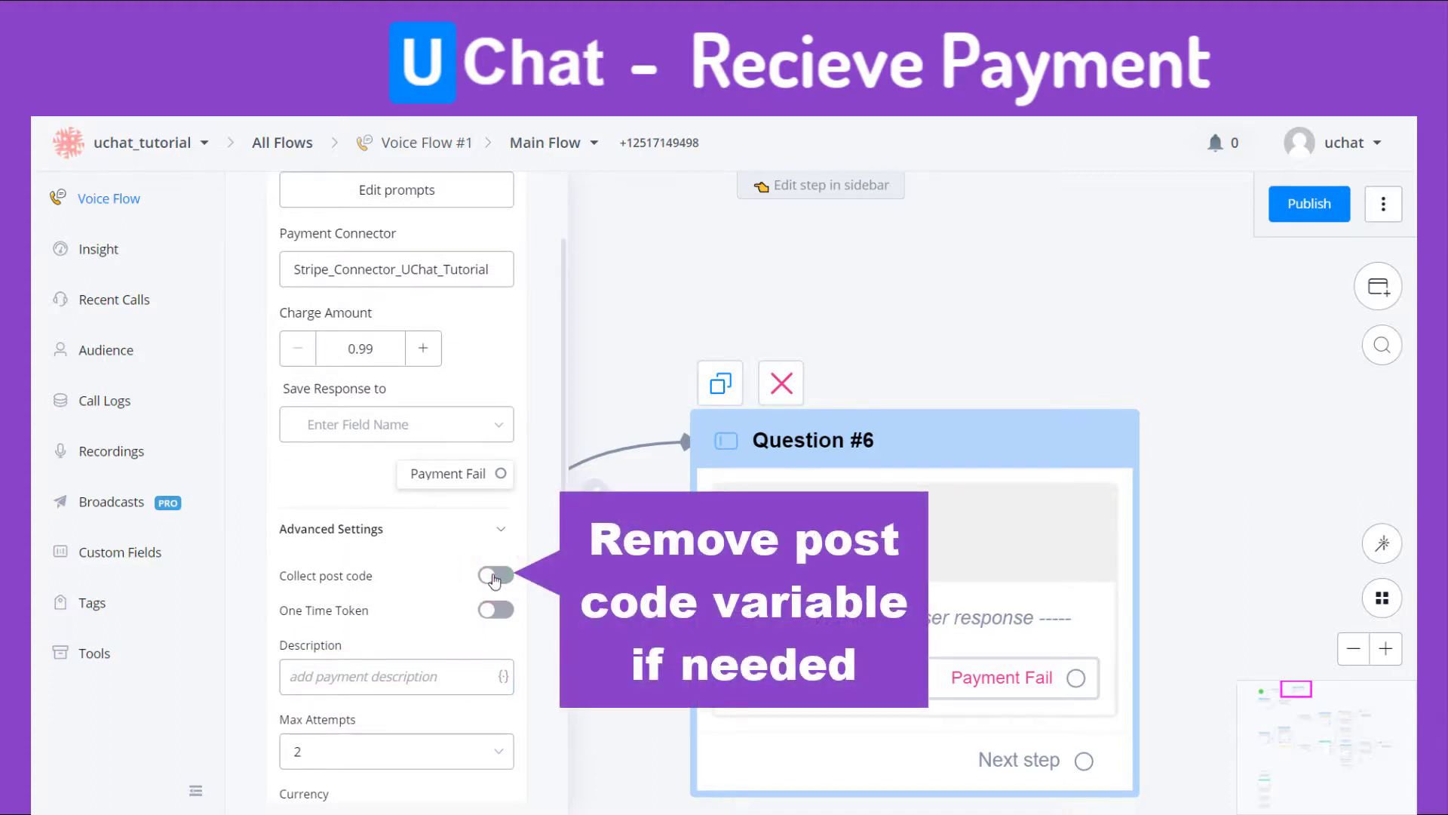
left_click(495, 611)
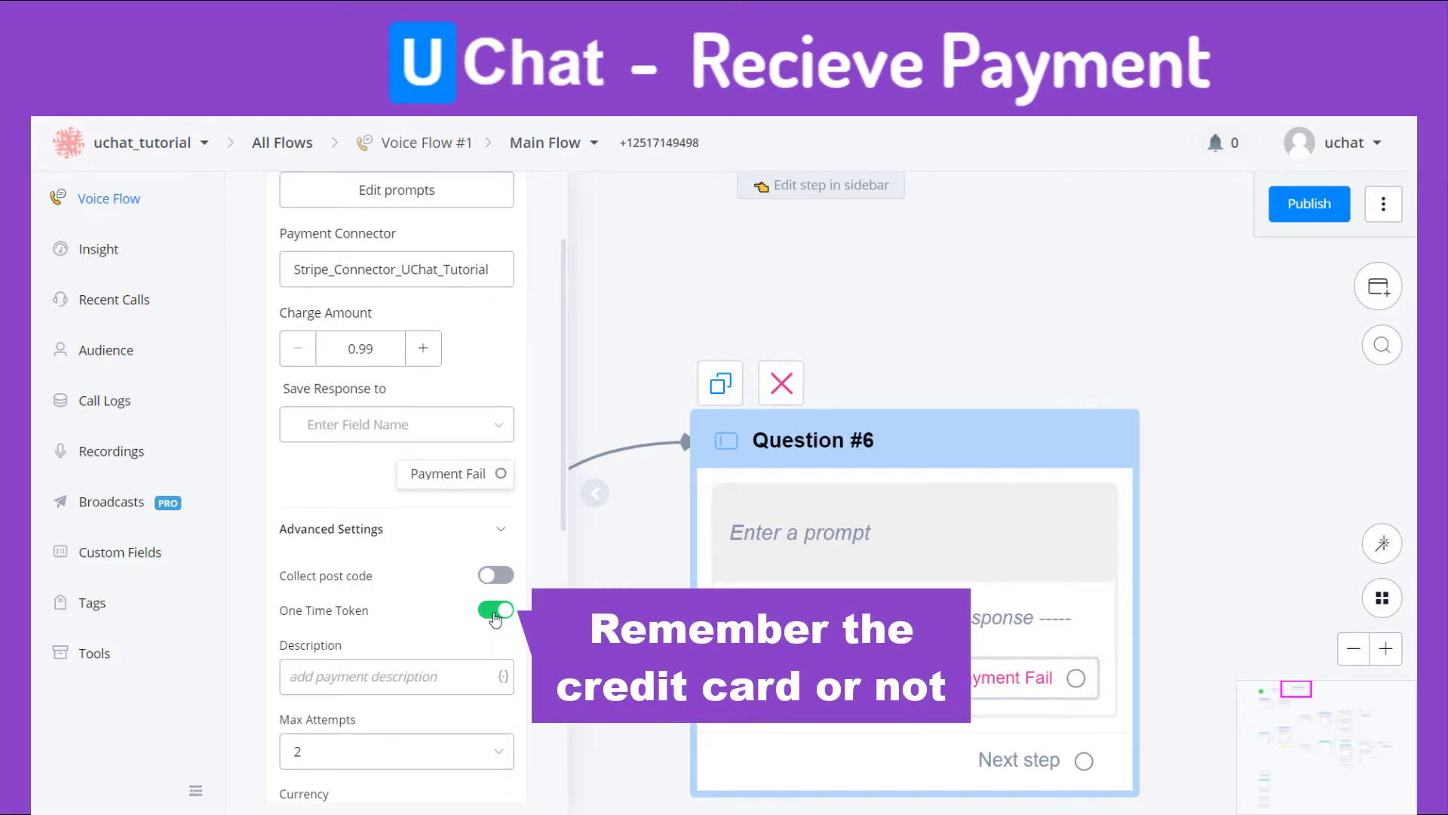
Examine the payment's description field and its available options for maximum attempts and currency.
scroll(497, 620, "down", 1)
left_click(485, 613)
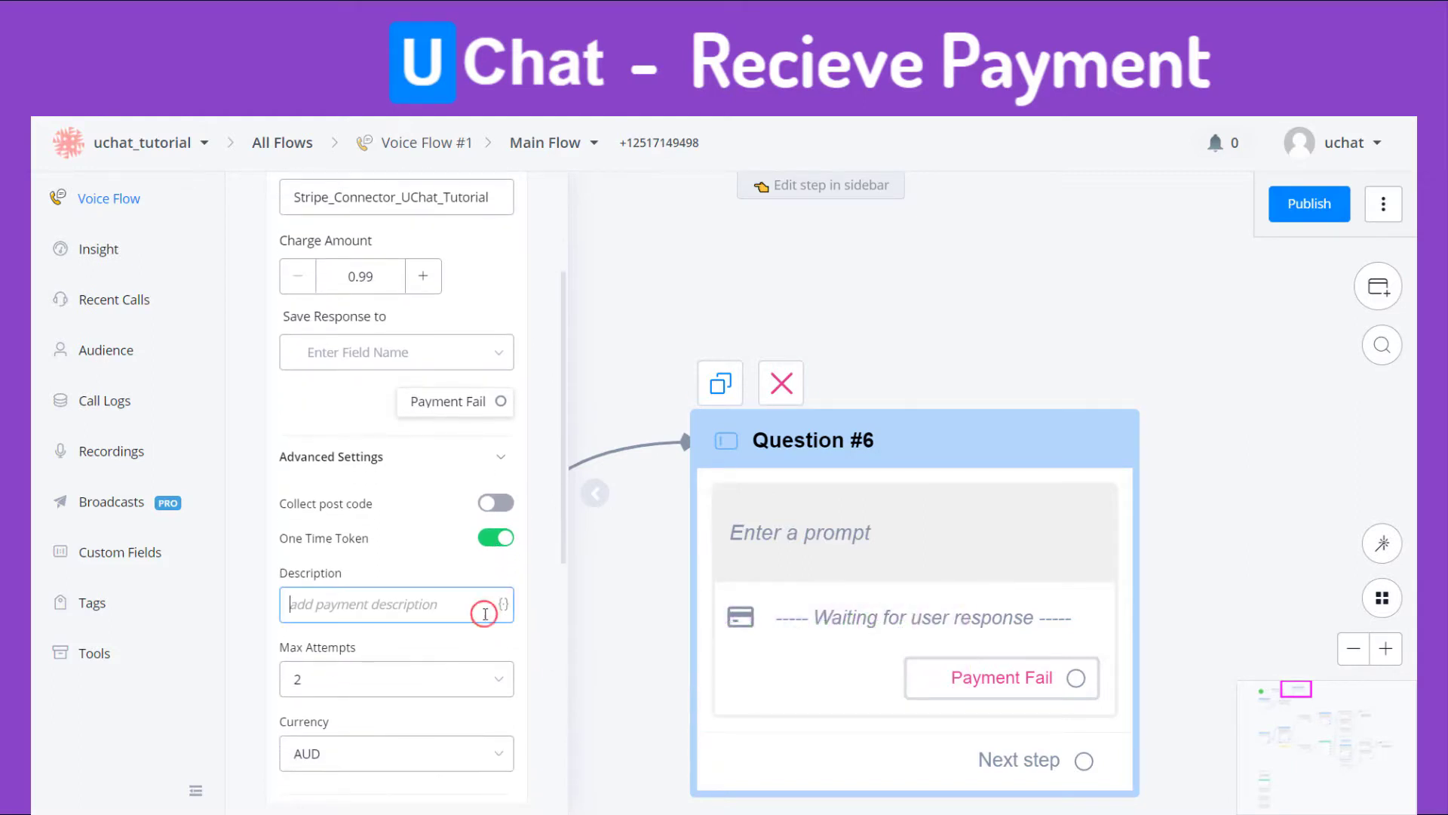
scroll(485, 612, "down", 2)
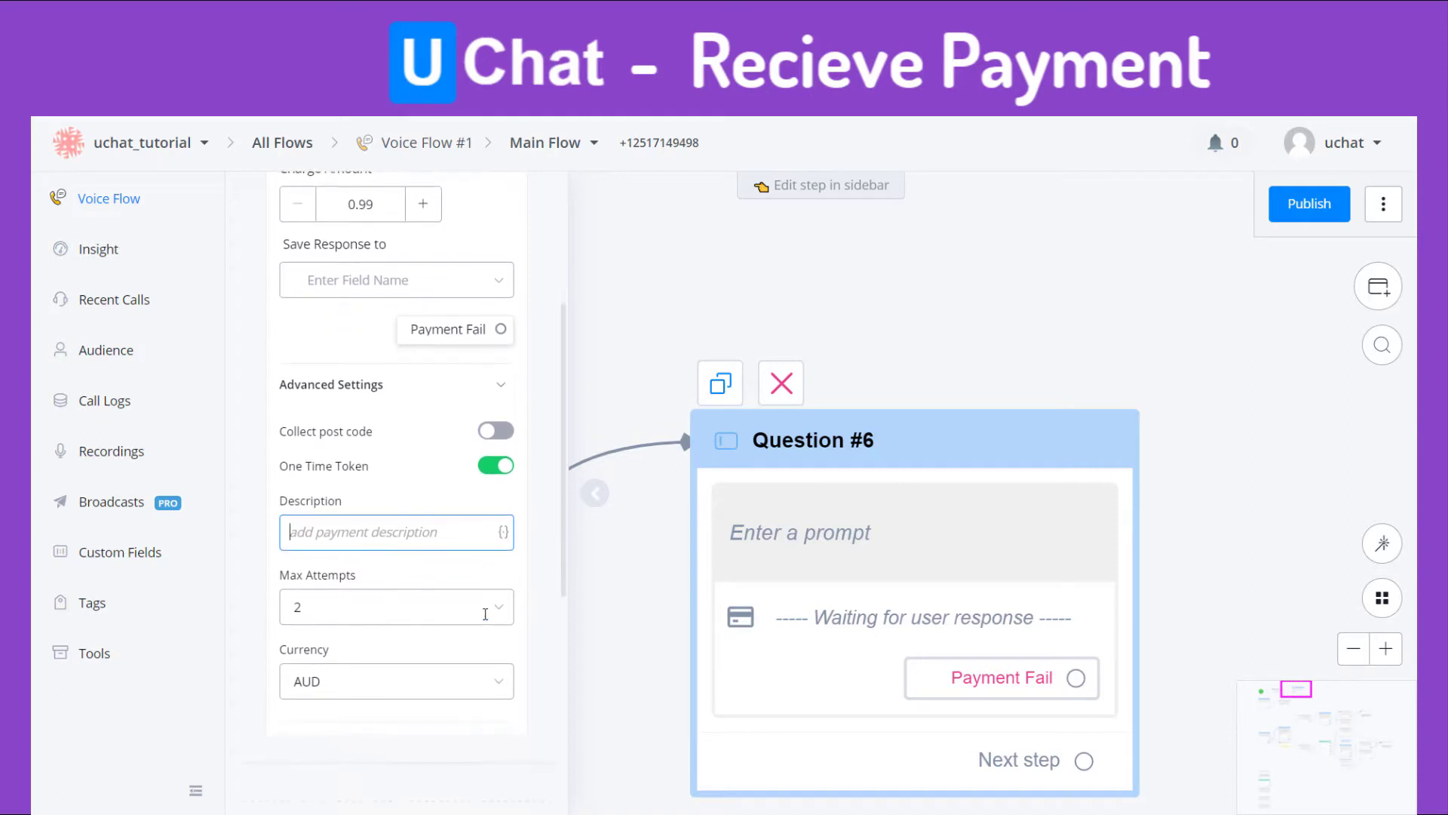
left_click(485, 542)
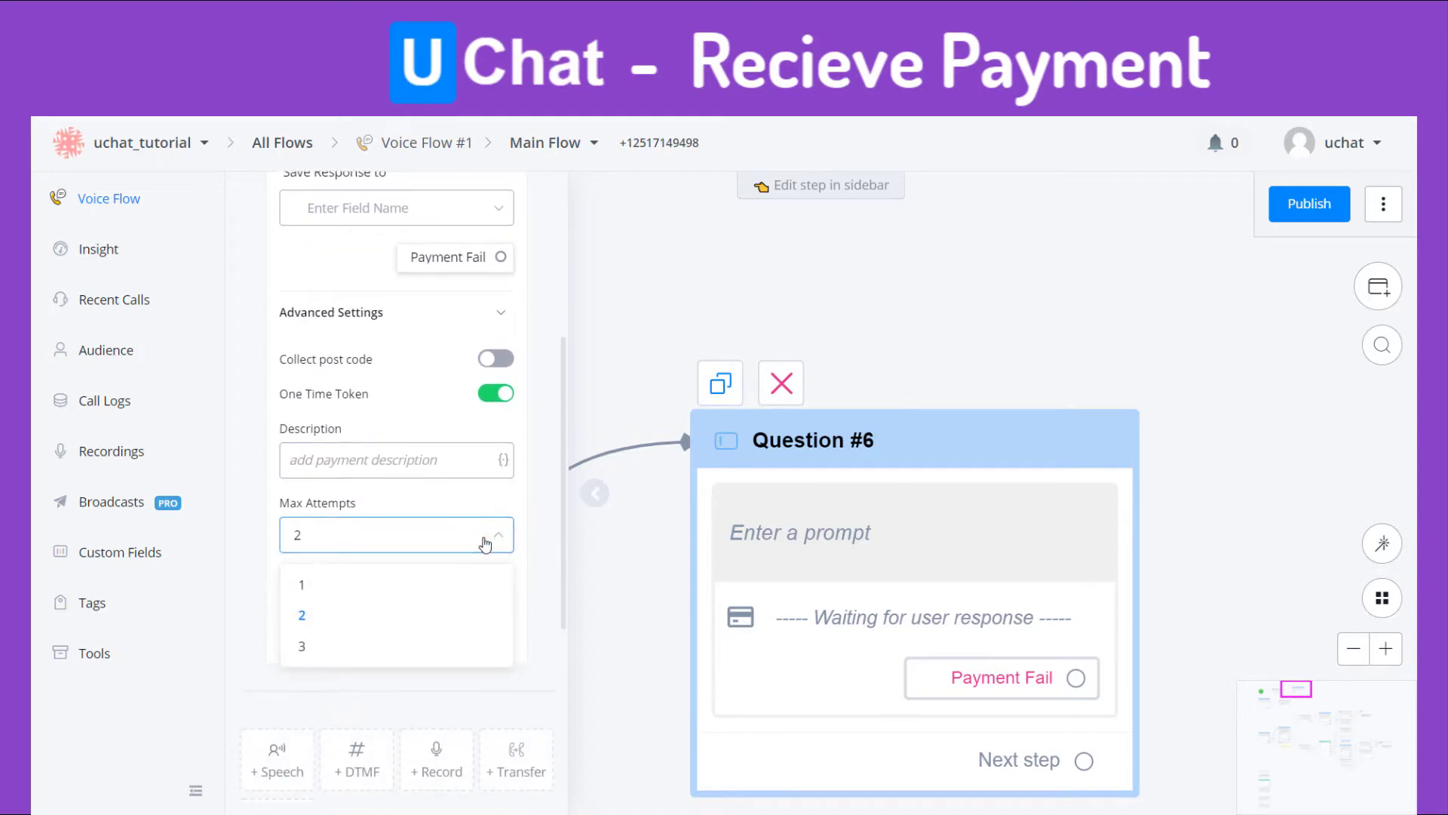
left_click(485, 542)
left_click(477, 615)
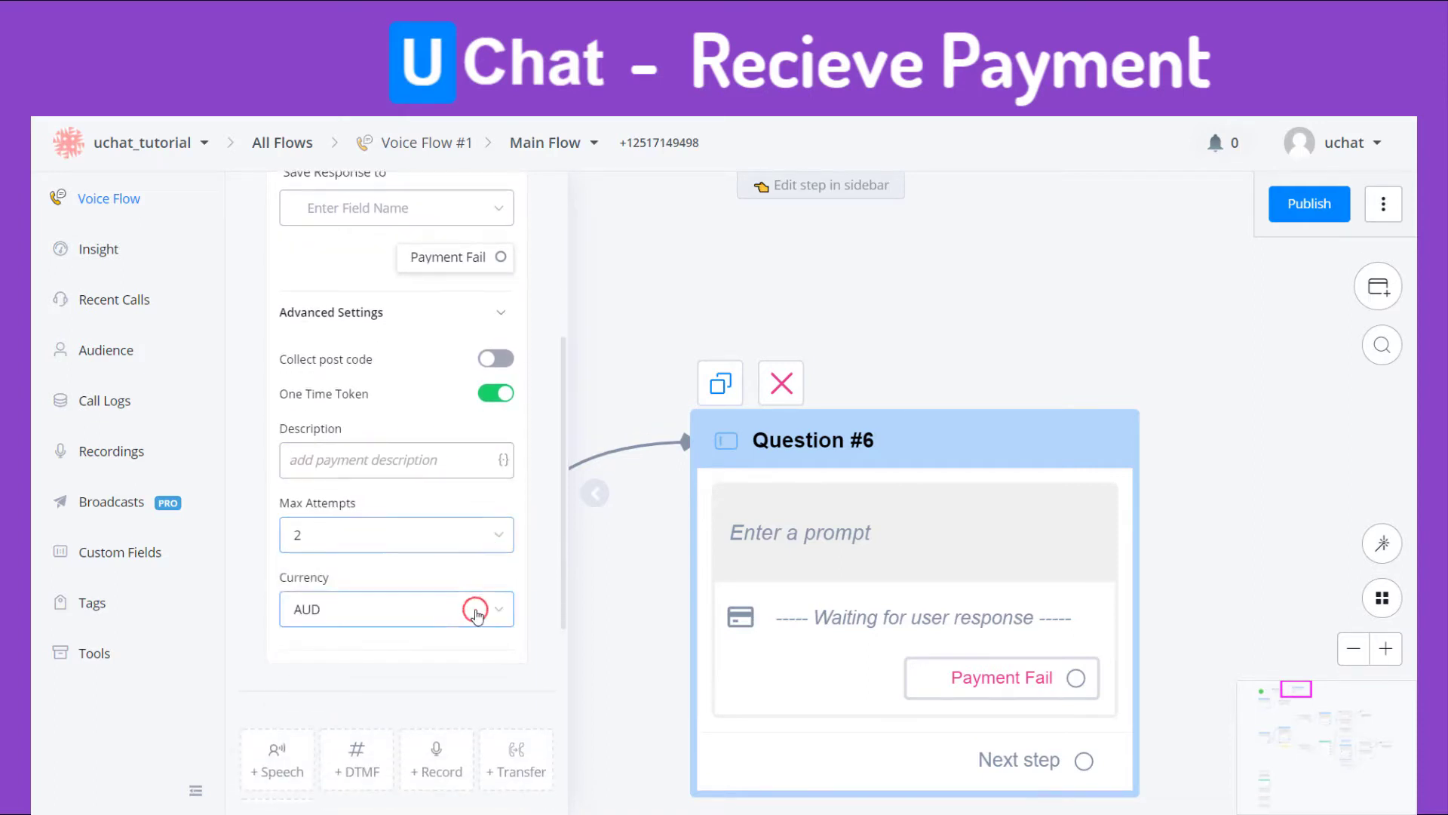
left_click(477, 614)
scroll(478, 615, "up", 5)
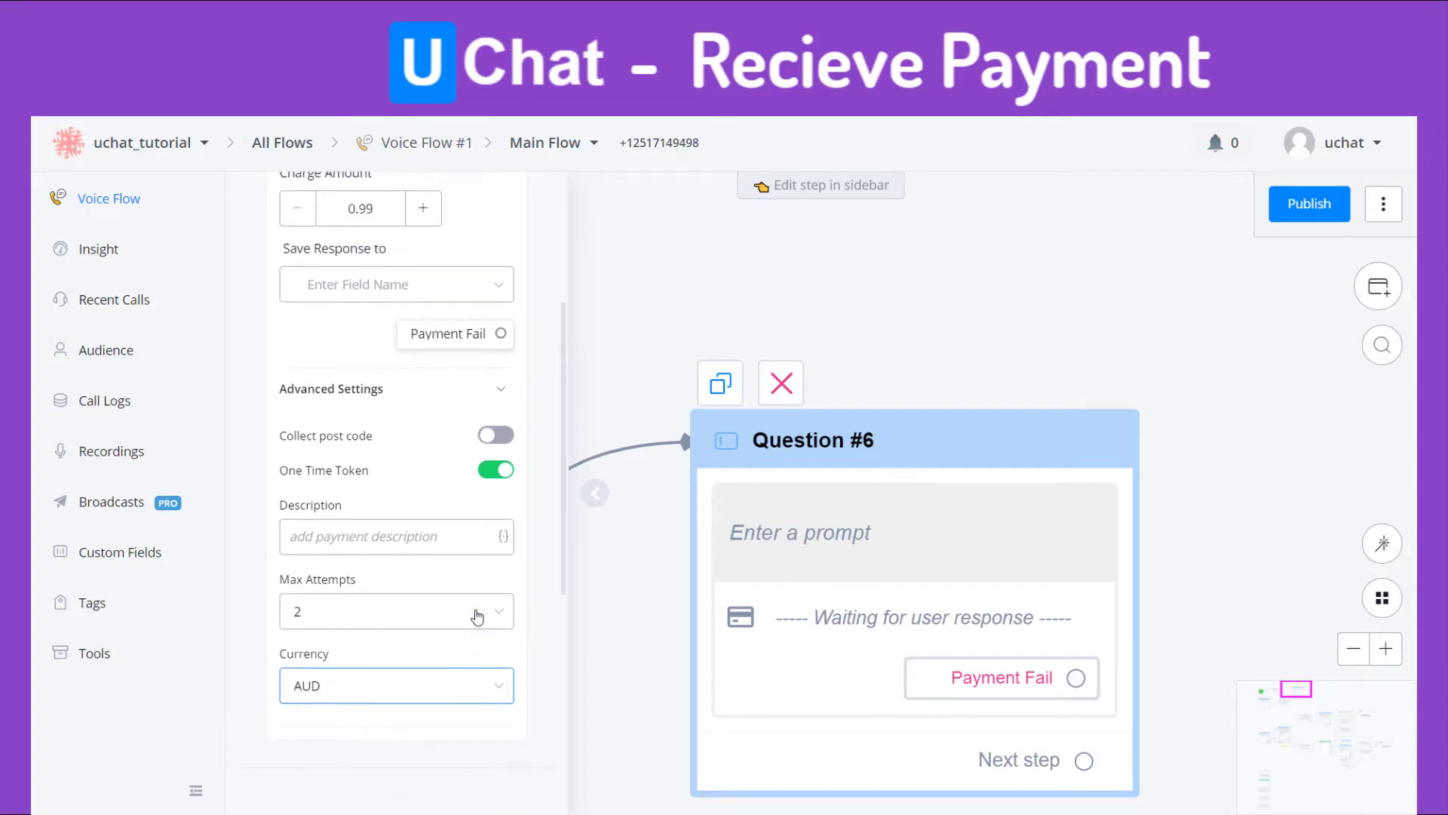